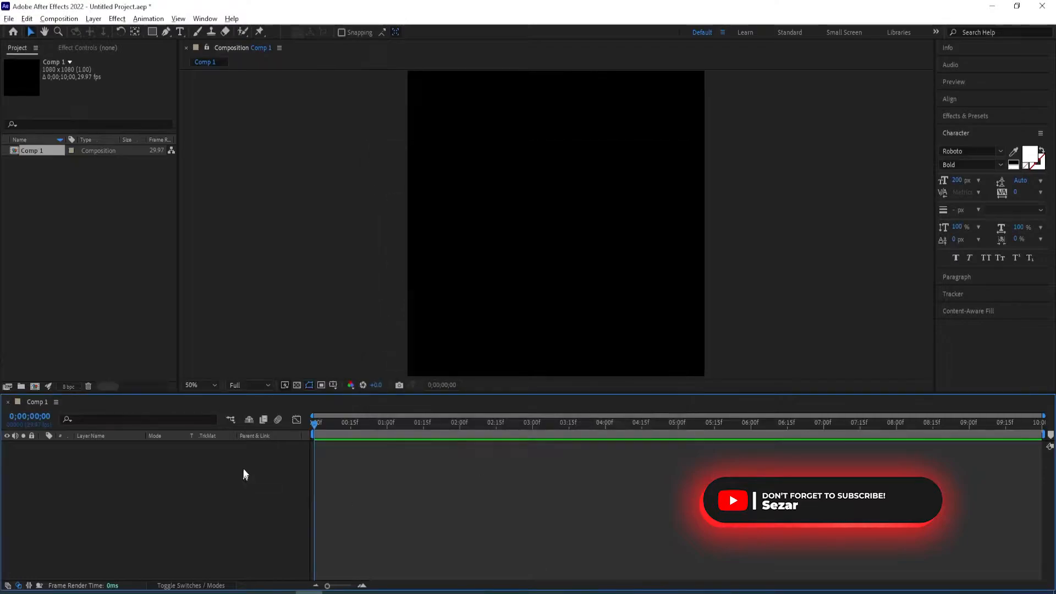
# Create a text layer reading "WORRY" in the composition
pyautogui.click(180, 32)
pyautogui.click(502, 227)
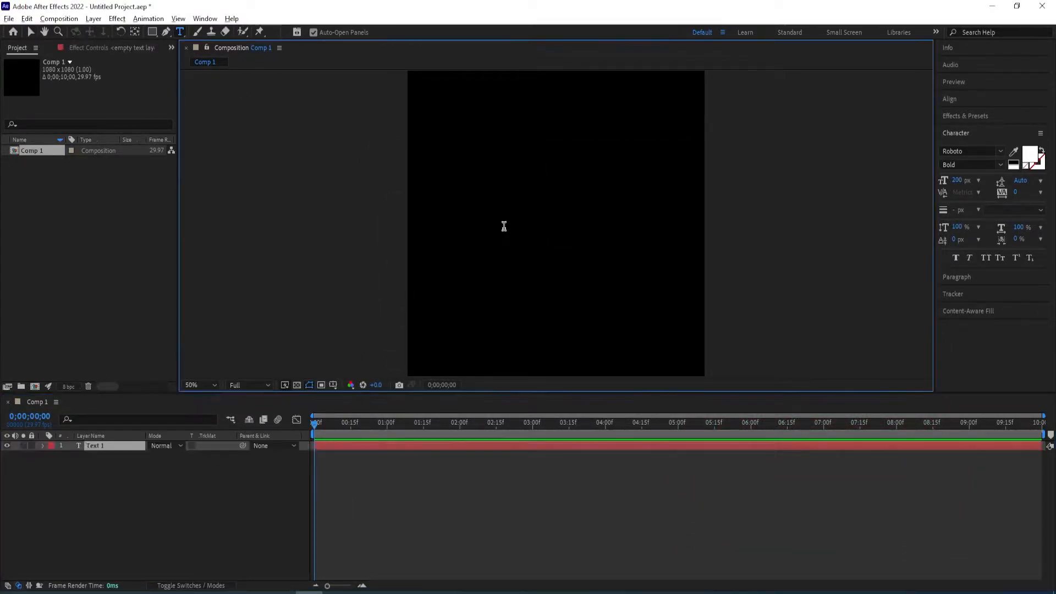
pyautogui.write('WORRY')
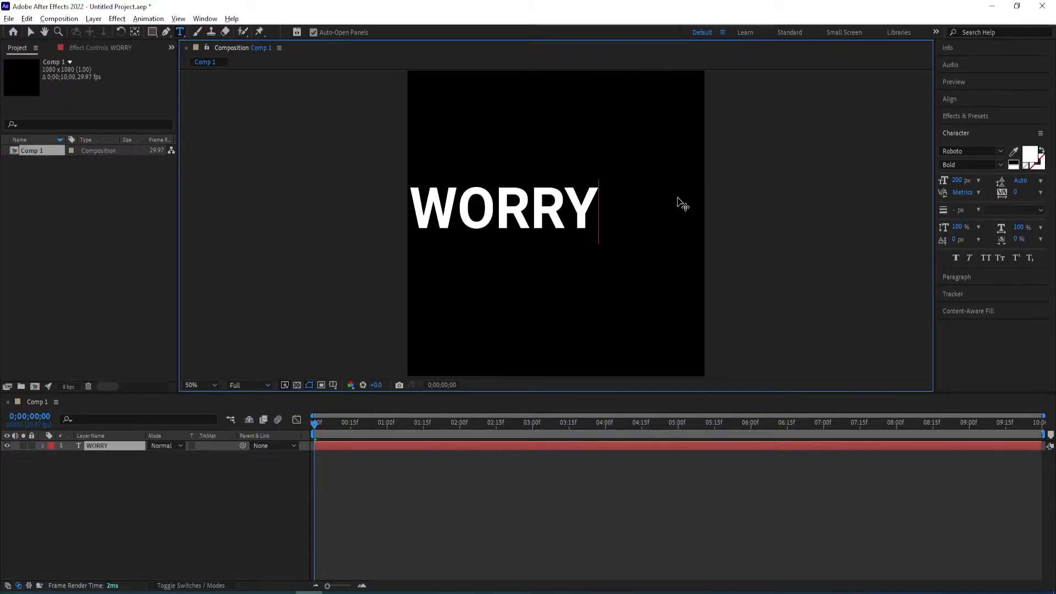
# Center the WORRY text horizontally and vertically in the composition and display the title/action safe guides
pyautogui.doubleClick(565, 241)
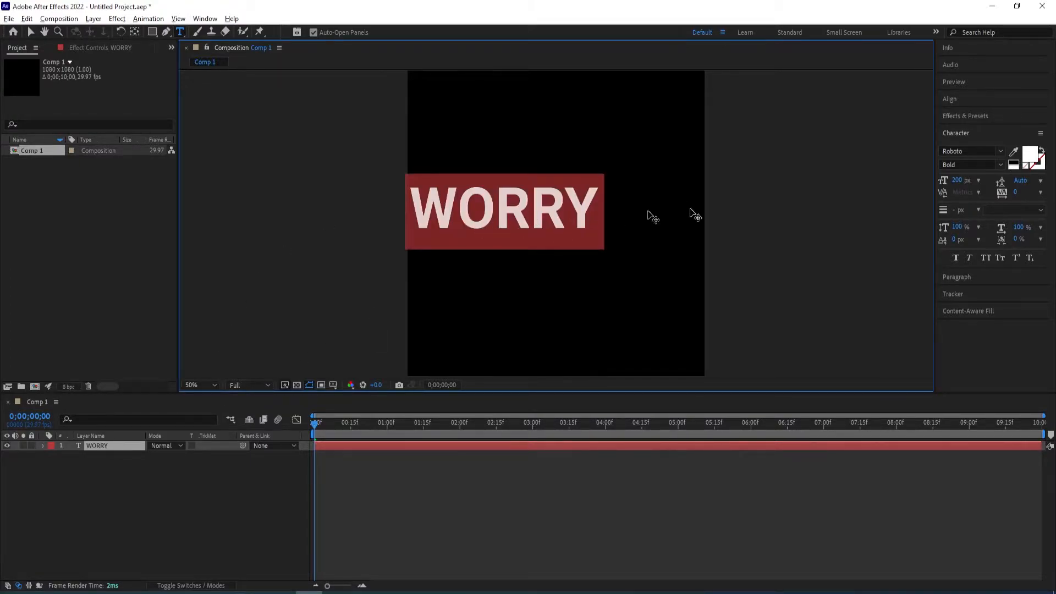
pyautogui.click(963, 102)
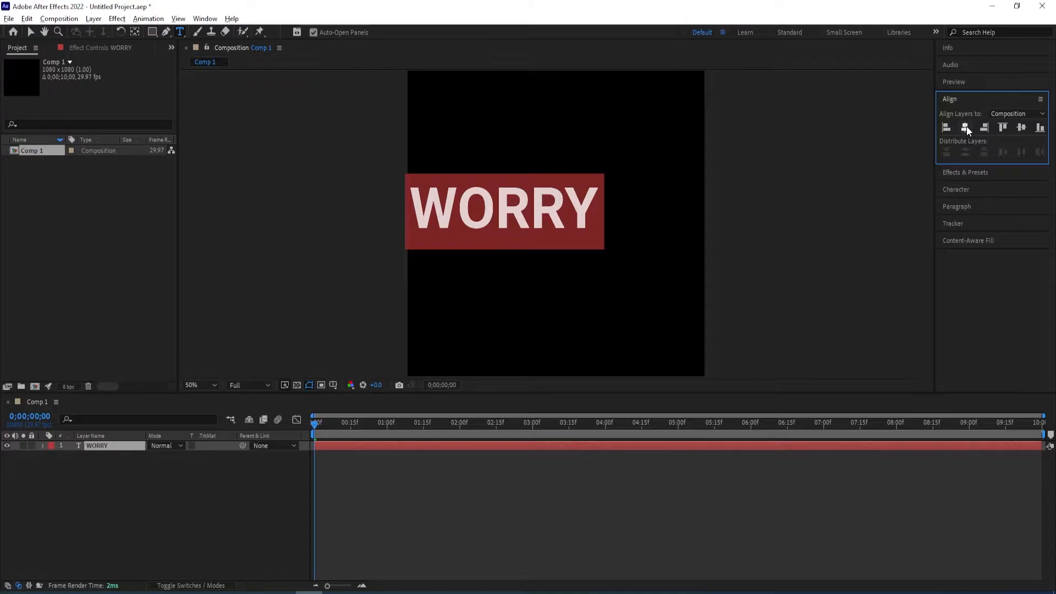
pyautogui.click(966, 126)
pyautogui.click(1021, 127)
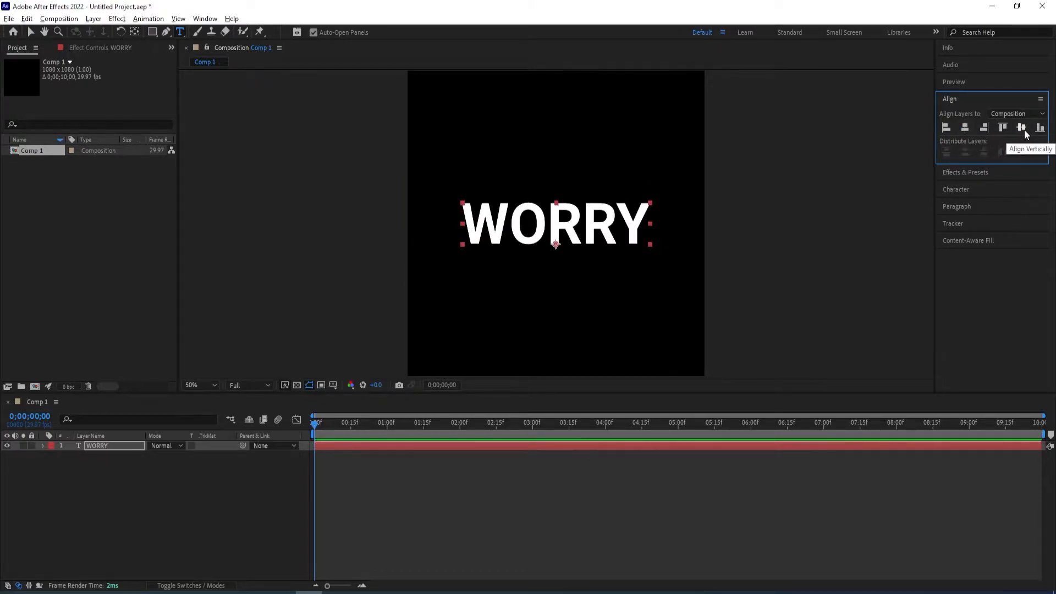
pyautogui.click(333, 385)
pyautogui.click(363, 398)
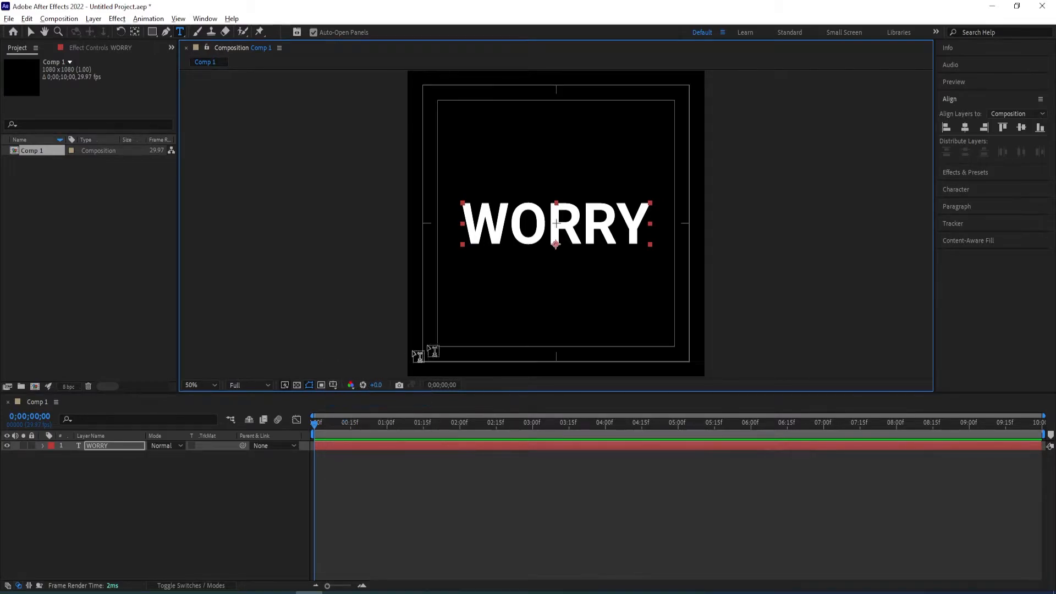
pyautogui.click(100, 446)
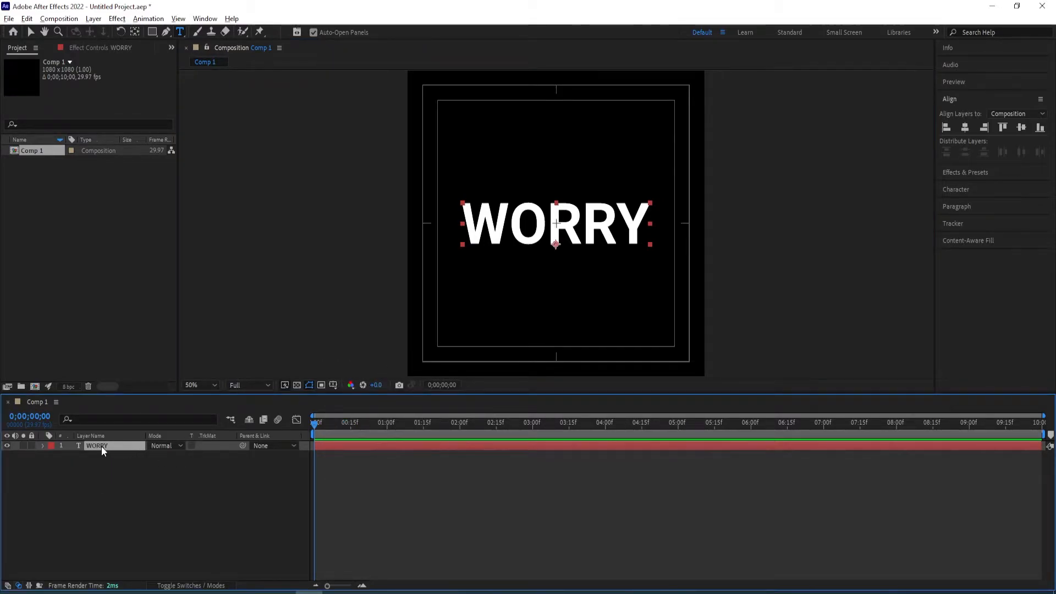
pyautogui.click(970, 173)
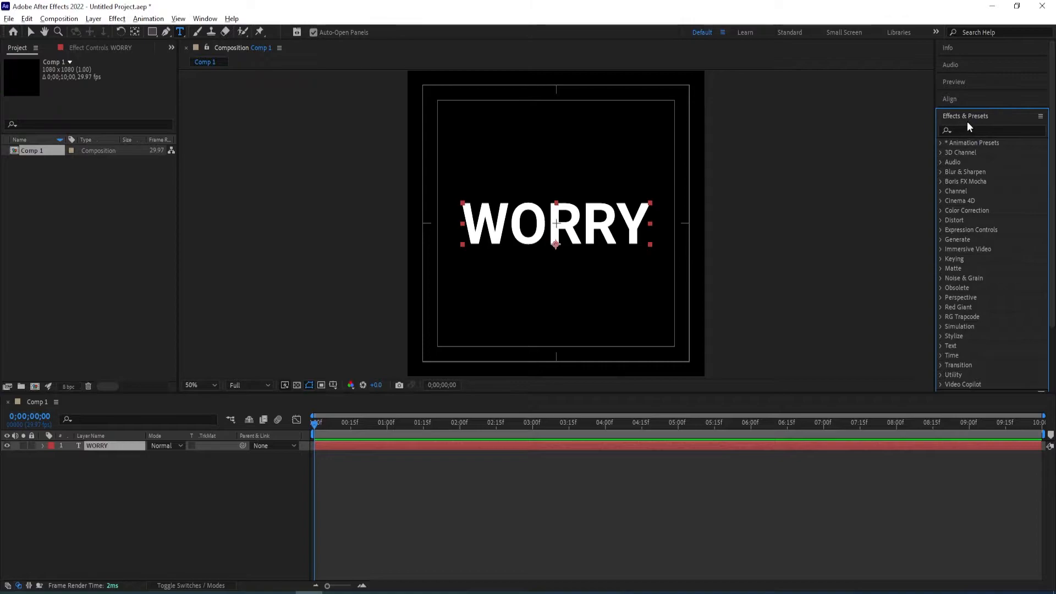
pyautogui.click(968, 116)
pyautogui.click(964, 139)
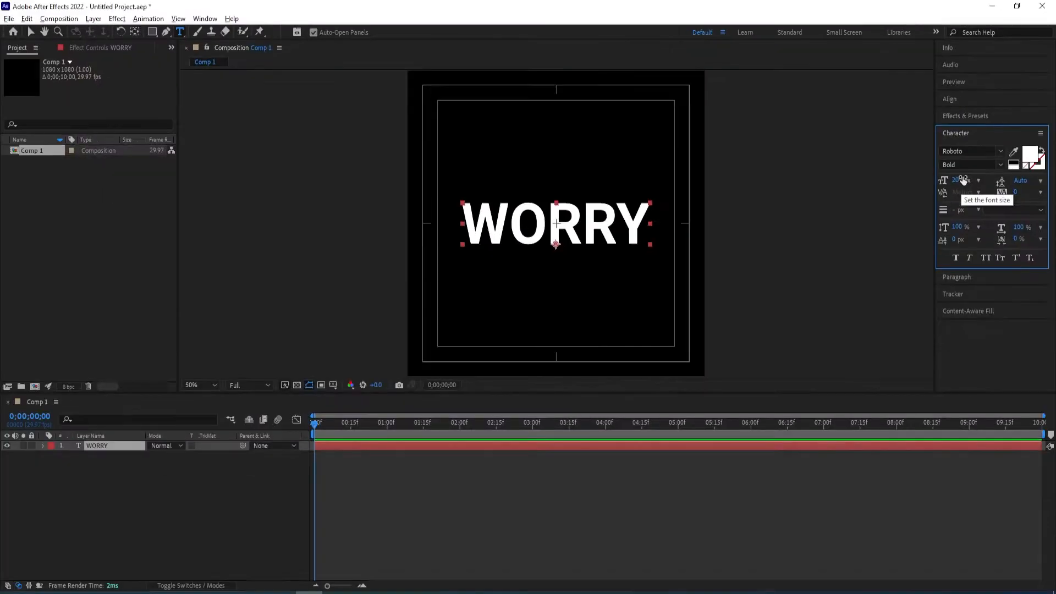
# Duplicate the WORRY layer, move the copy directly below the original and change its text to "LESS"
pyautogui.click(107, 447)
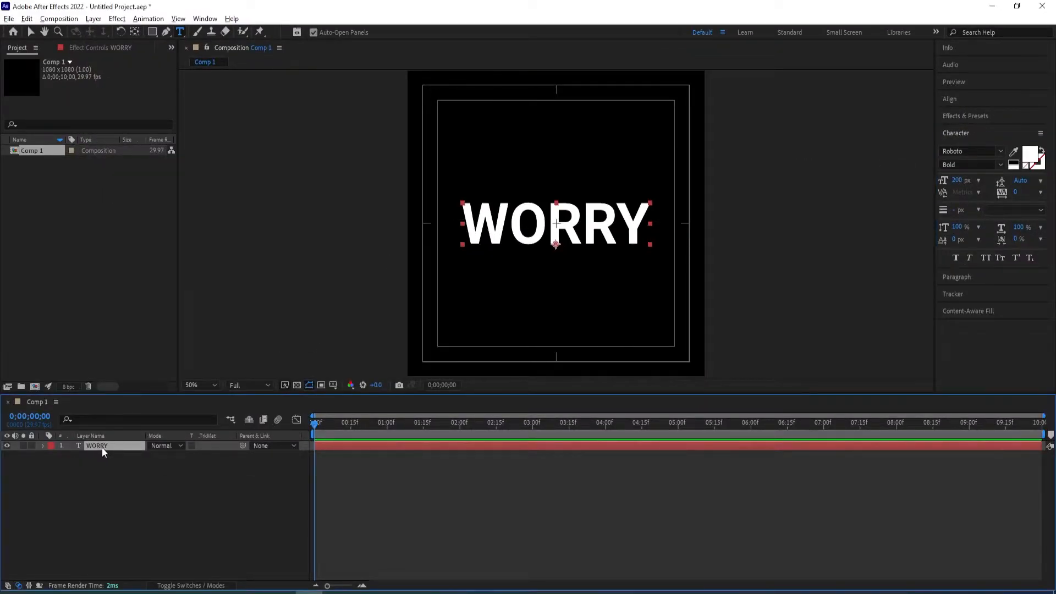
pyautogui.hotkey('ctrl', 'd')
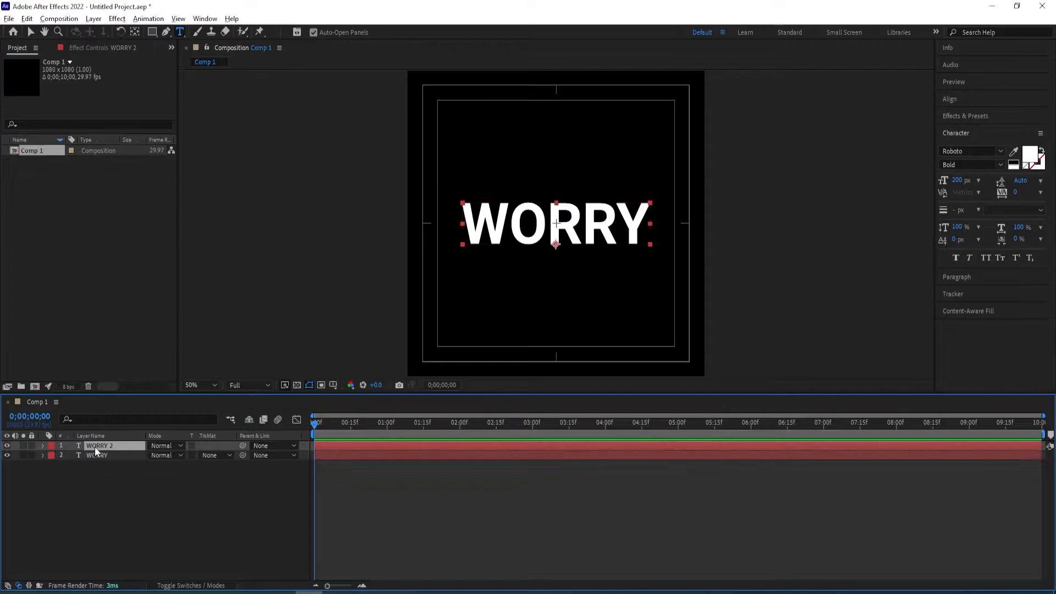
pyautogui.press('v')
pyautogui.moveTo(541, 231); pyautogui.dragTo(543, 274)
pyautogui.doubleClick(543, 280)
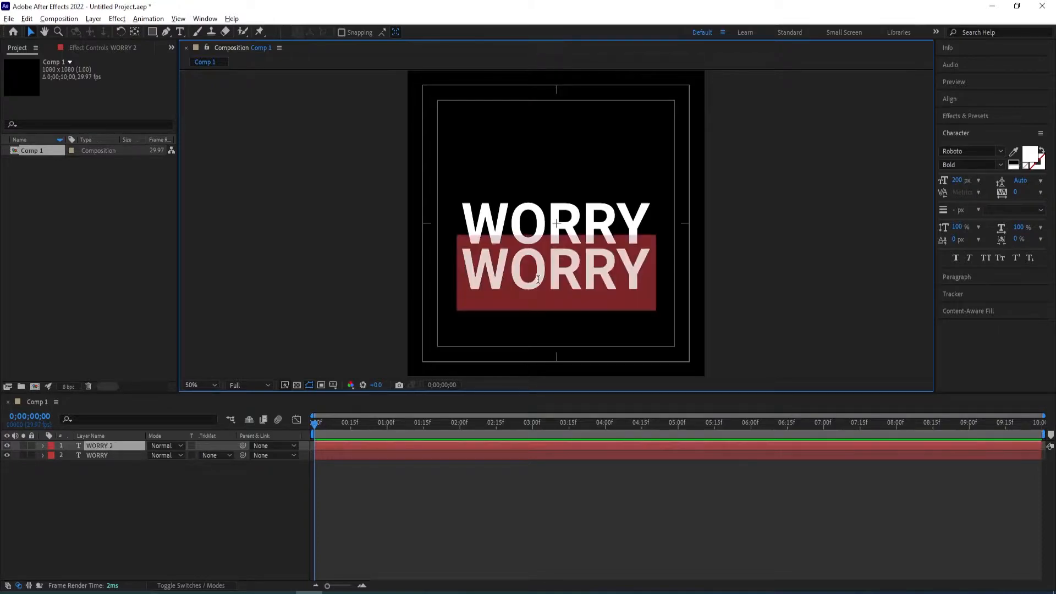
pyautogui.write('LESS')
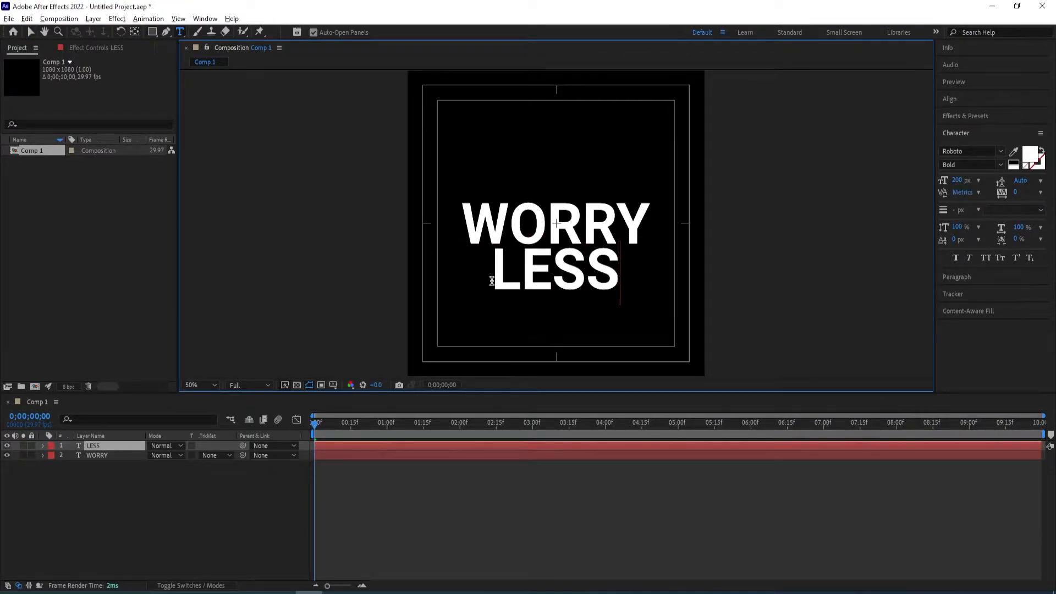
# Move the WORRY and LESS layers up together so the two words sit around the composition's center
pyautogui.click(96, 446)
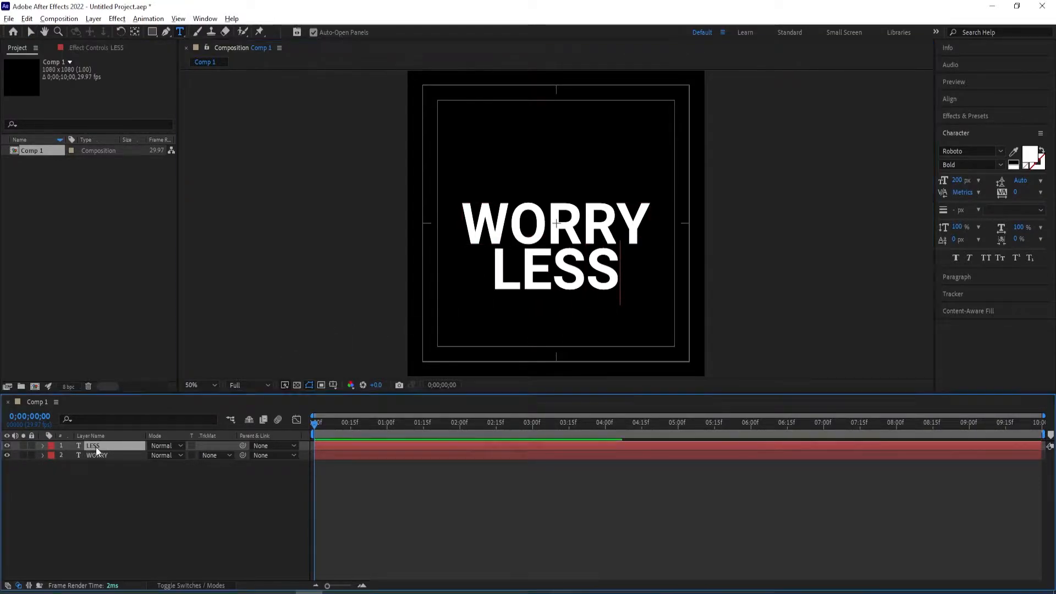
pyautogui.keyDown('shift'); pyautogui.click(95, 456); pyautogui.keyUp('shift')
pyautogui.press('v')
pyautogui.moveTo(575, 277); pyautogui.dragTo(572, 248)
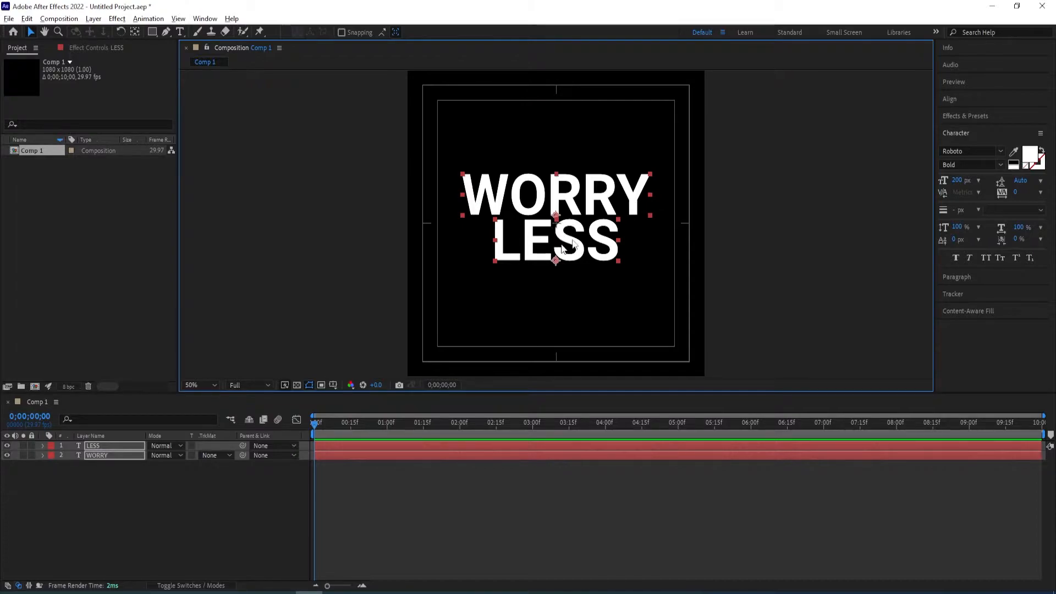
pyautogui.click(155, 494)
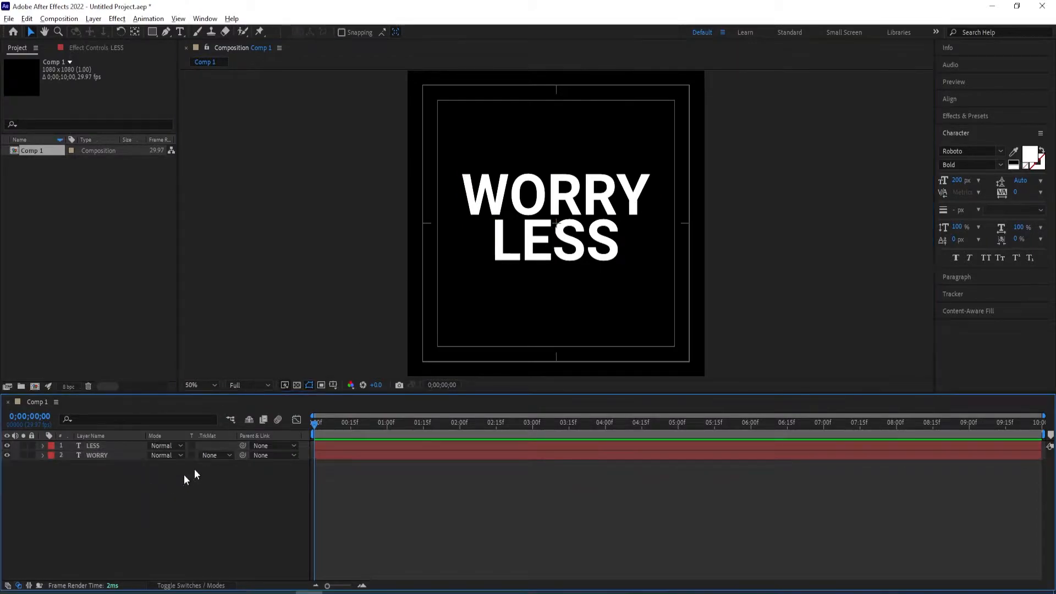
pyautogui.click(107, 455)
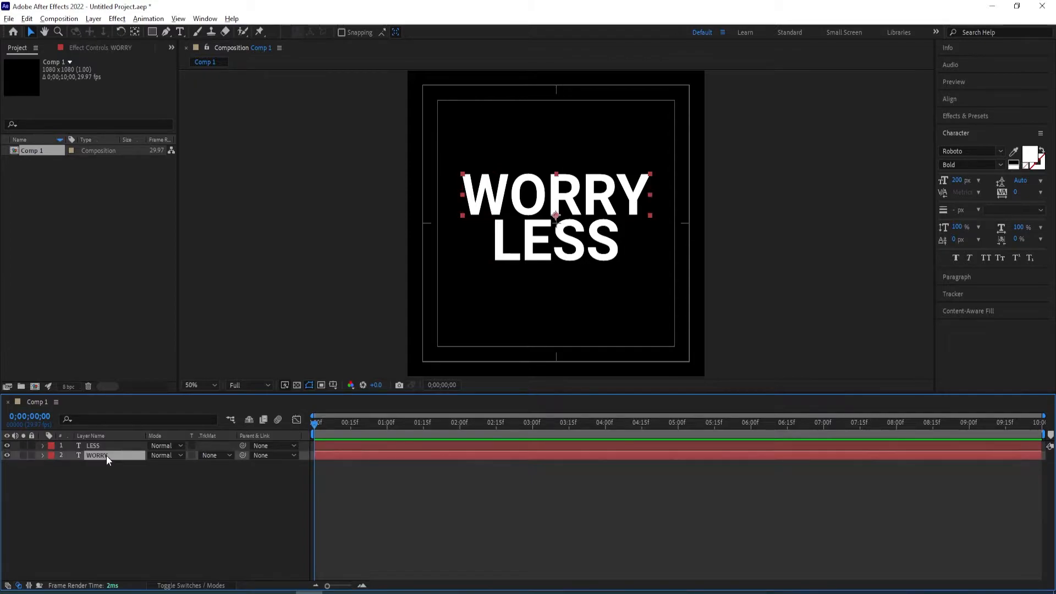
pyautogui.click(107, 446)
pyautogui.click(105, 455)
pyautogui.click(107, 474)
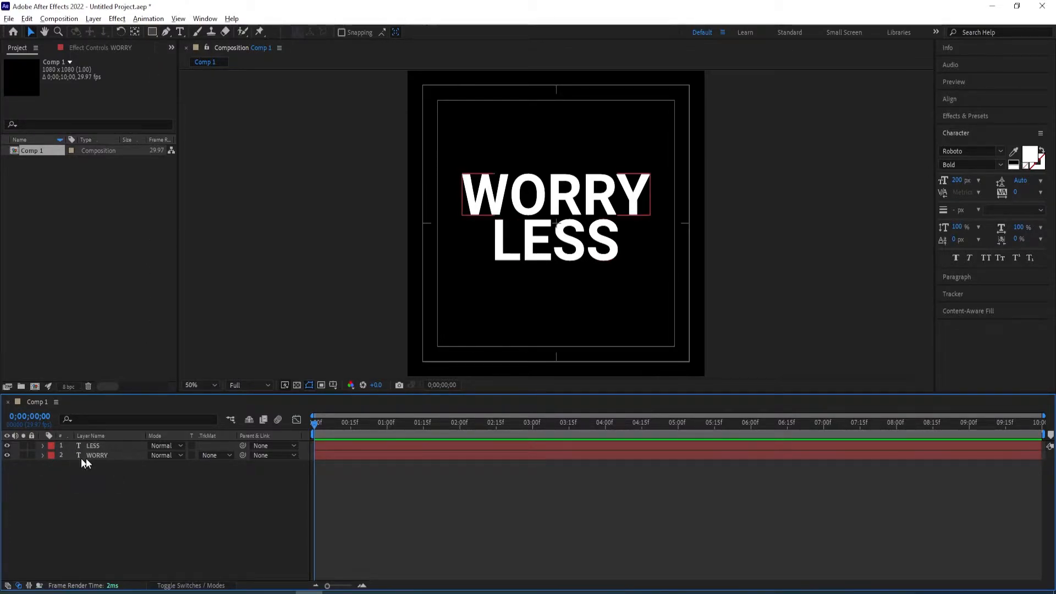
# Draw a red rectangle on a new shape layer that fully covers the WORRY text, and collapse the layer's properties
pyautogui.click(152, 32)
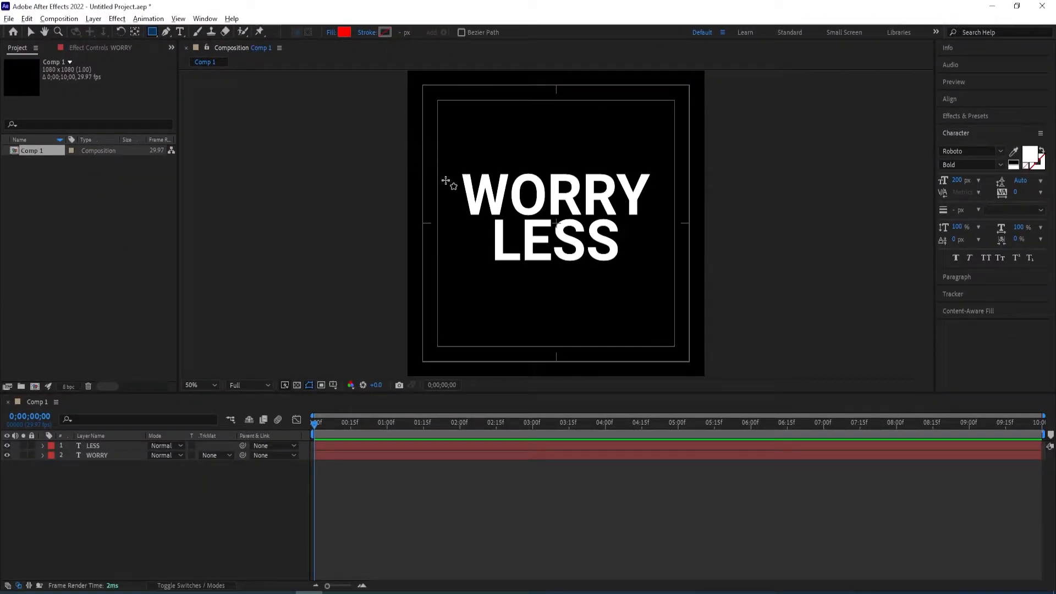
pyautogui.moveTo(447, 168)
pyautogui.mouseDown()
pyautogui.moveTo(438, 233)
pyautogui.moveTo(674, 213)
pyautogui.moveTo(669, 226)
pyautogui.moveTo(661, 217)
pyautogui.mouseUp()
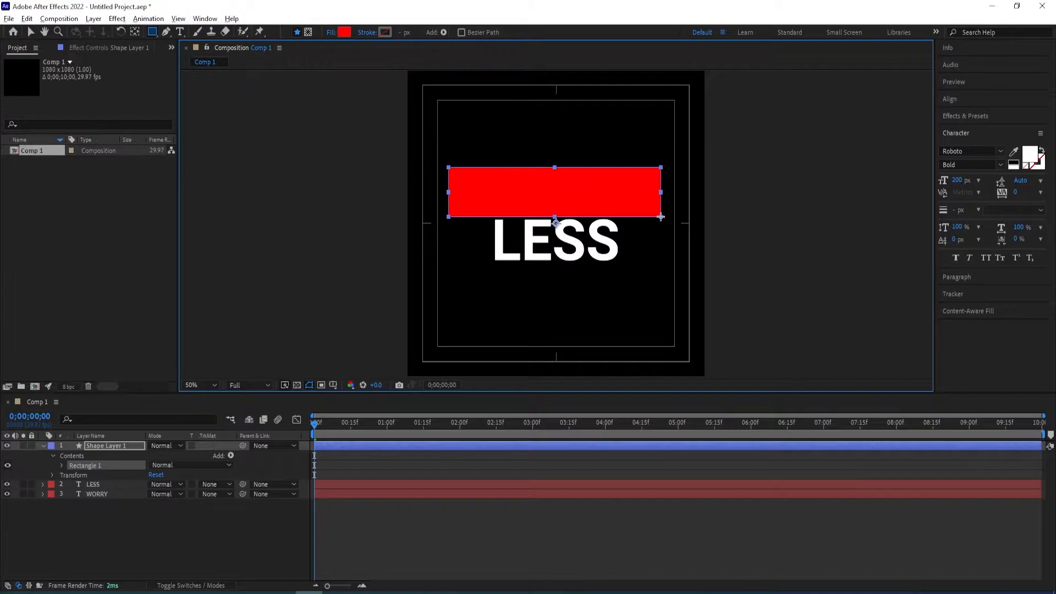
pyautogui.click(102, 445)
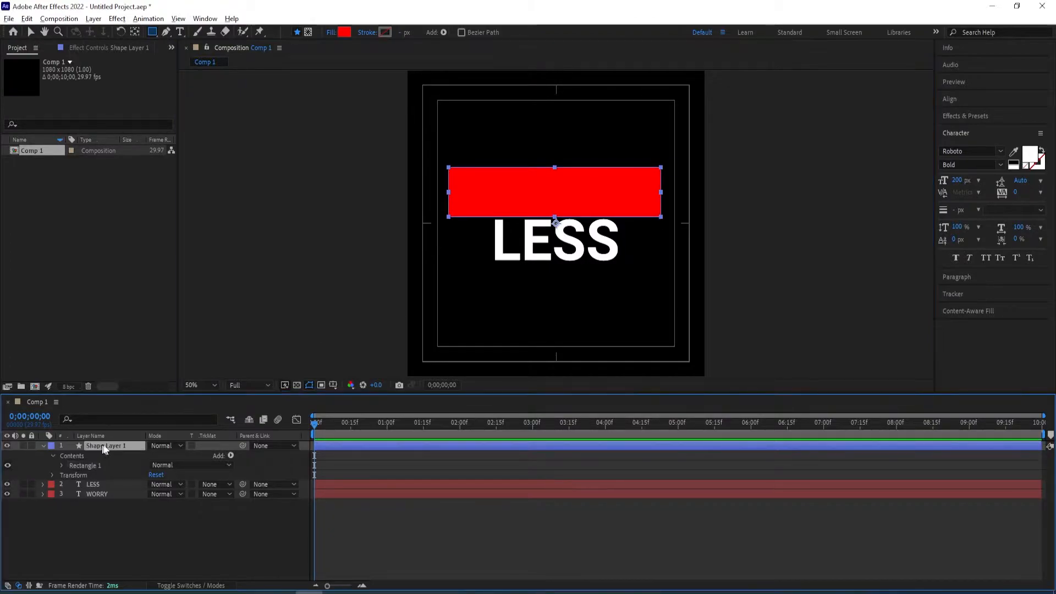
pyautogui.click(44, 446)
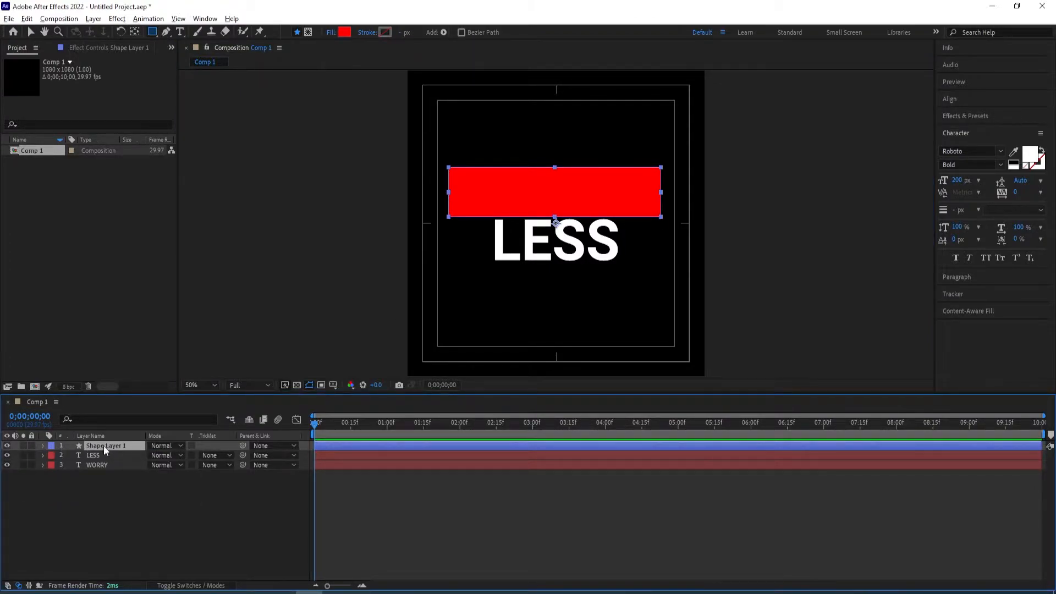
# Duplicate the red rectangle layer and move the copy down over LESS, leaving a thin gap between the two rectangles
pyautogui.hotkey('ctrl', 'd')
pyautogui.press('v')
pyautogui.moveTo(559, 193); pyautogui.dragTo(565, 242)
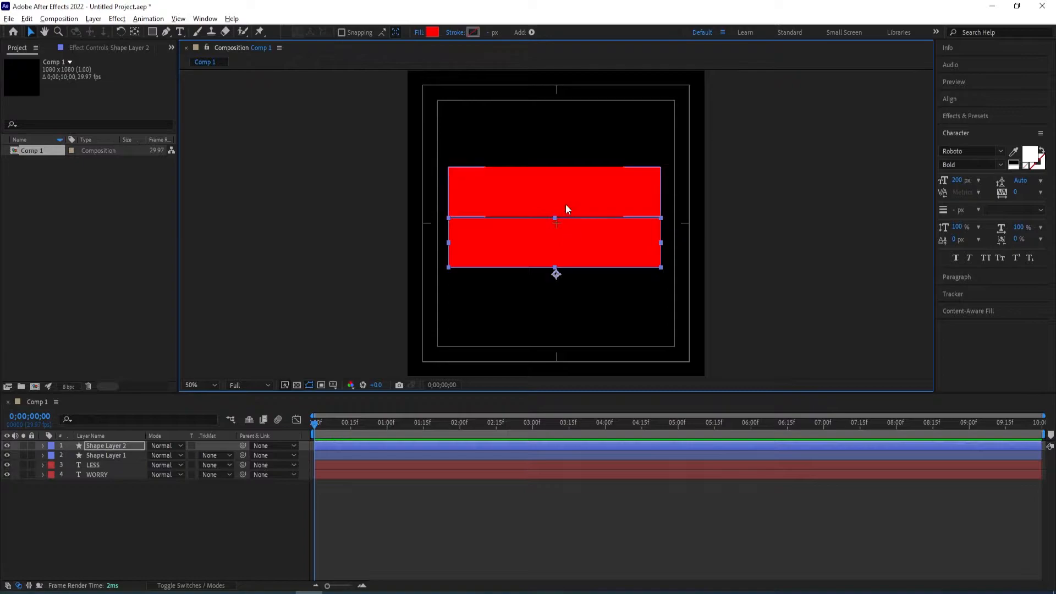
pyautogui.press('/')
pyautogui.press('h')
pyautogui.moveTo(574, 350); pyautogui.dragTo(577, 323)
pyautogui.press('v')
pyautogui.hotkey('shift', '/')
pyautogui.click(109, 494)
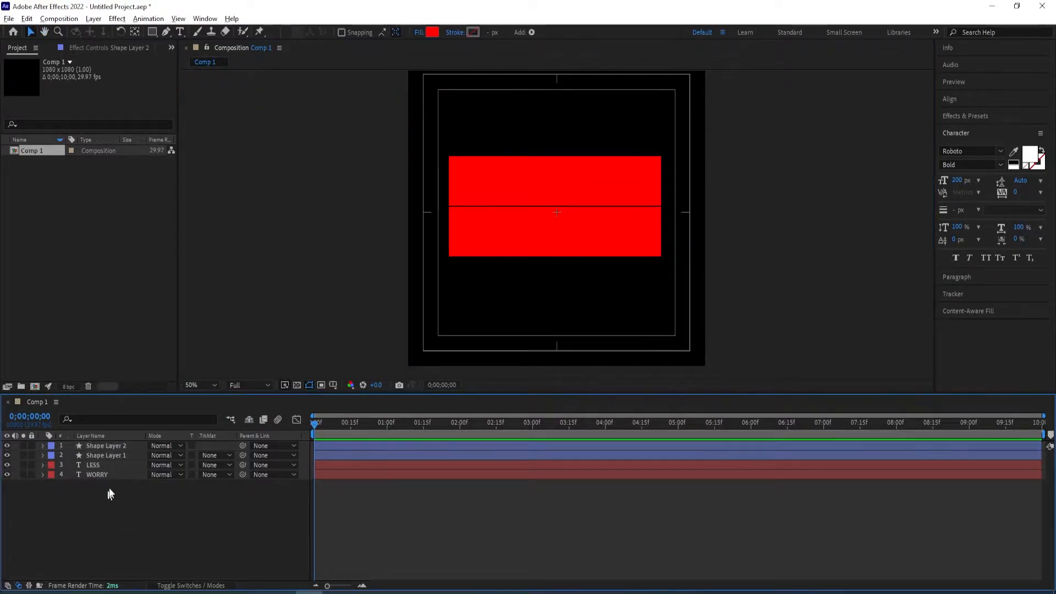
# Reorder the layers so Shape Layer 1 sits between LESS and WORRY, directly above the WORRY layer
pyautogui.click(111, 457)
pyautogui.moveTo(106, 457); pyautogui.dragTo(113, 466)
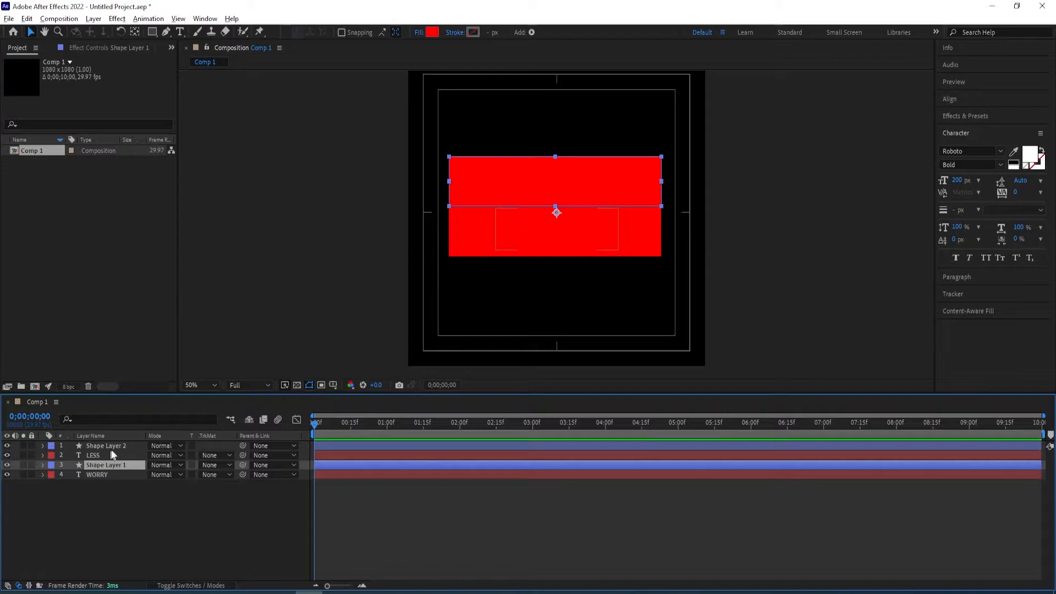
pyautogui.click(129, 497)
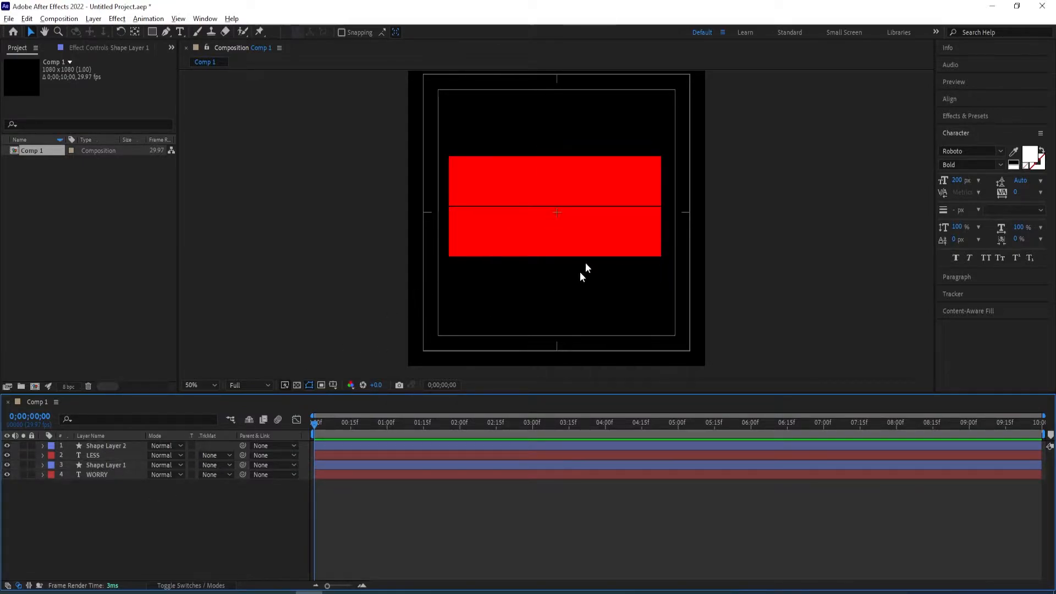
# Add a Position keyframe to the WORRY layer at 0;00;01;00
pyautogui.scroll(2, 577, 213)
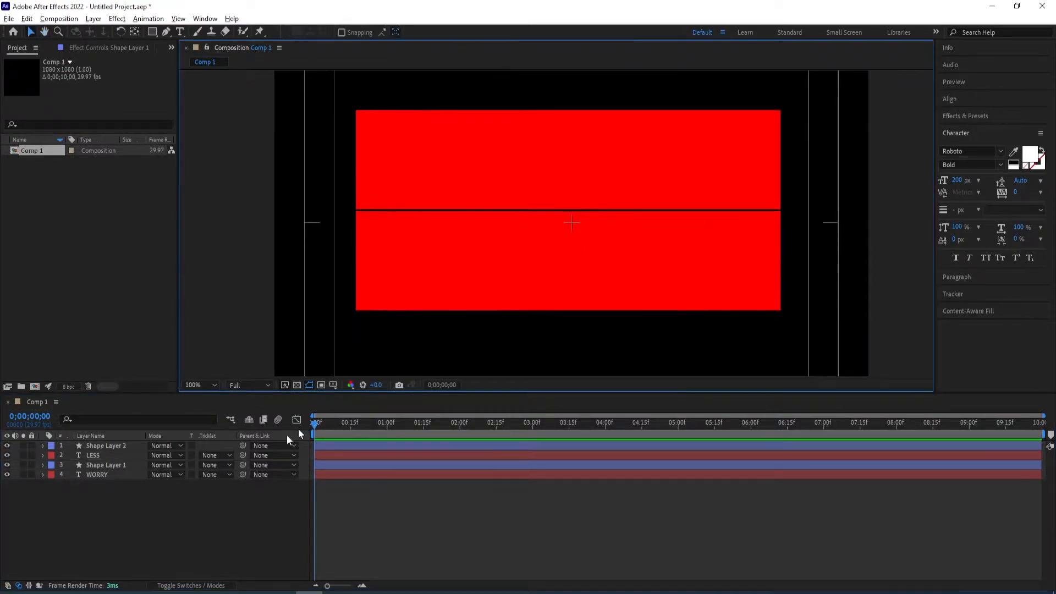
pyautogui.click(99, 476)
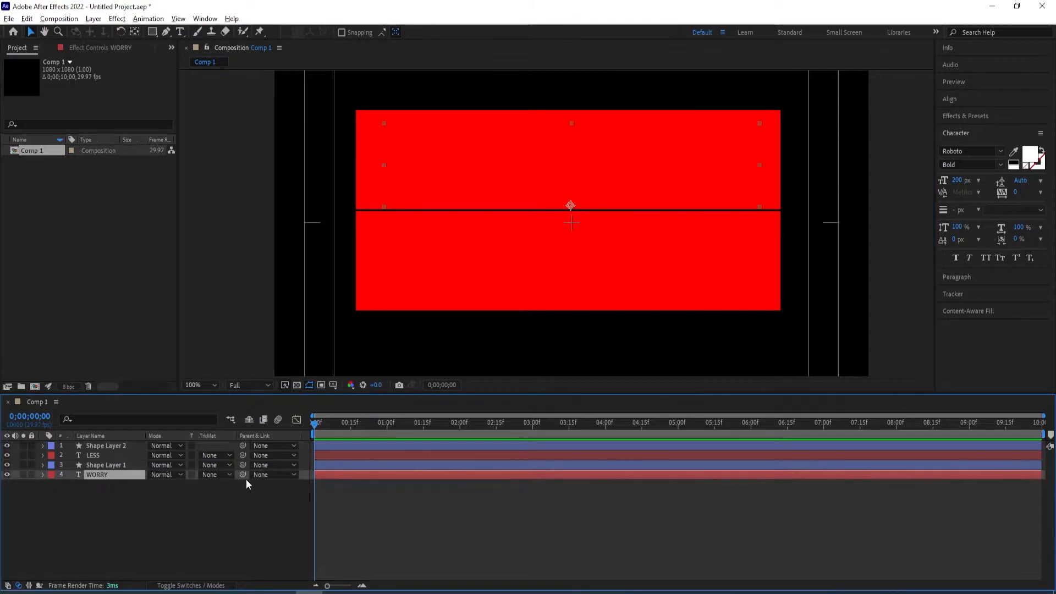
pyautogui.moveTo(314, 424); pyautogui.dragTo(388, 424)
pyautogui.press('p')
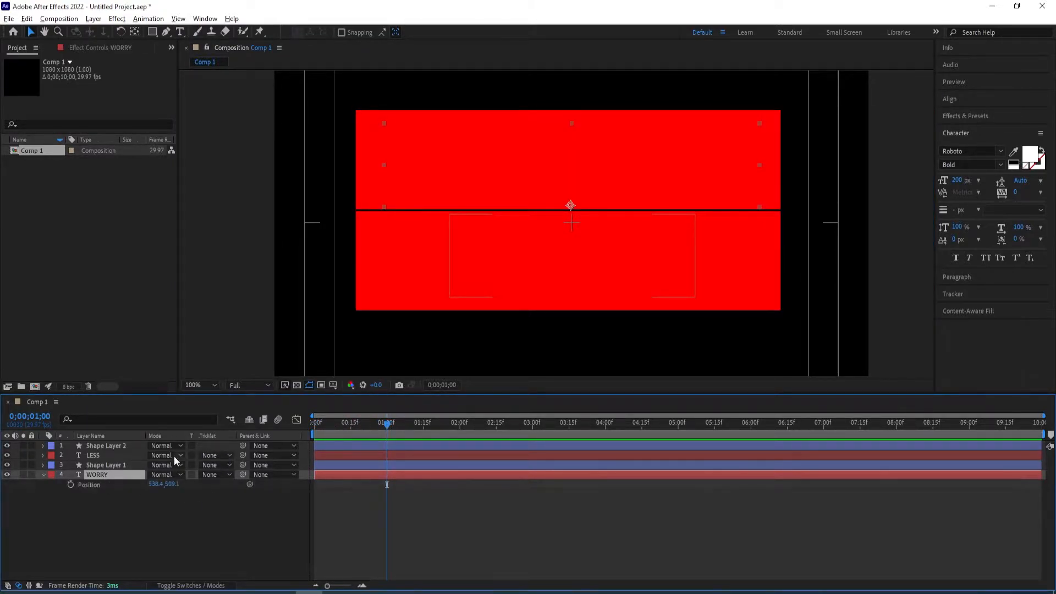
pyautogui.click(70, 485)
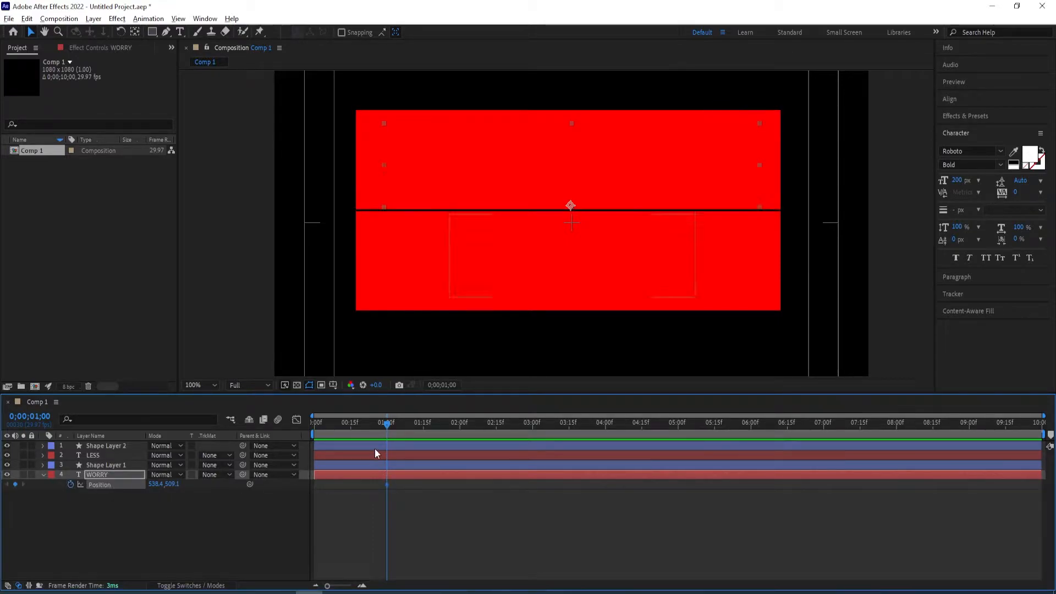
# At 0;00;00;00, hide Shape Layer 2 and LESS, set WORRY's Y position to 673.1 below its rectangle, and show both layers again
pyautogui.moveTo(388, 428); pyautogui.dragTo(301, 430)
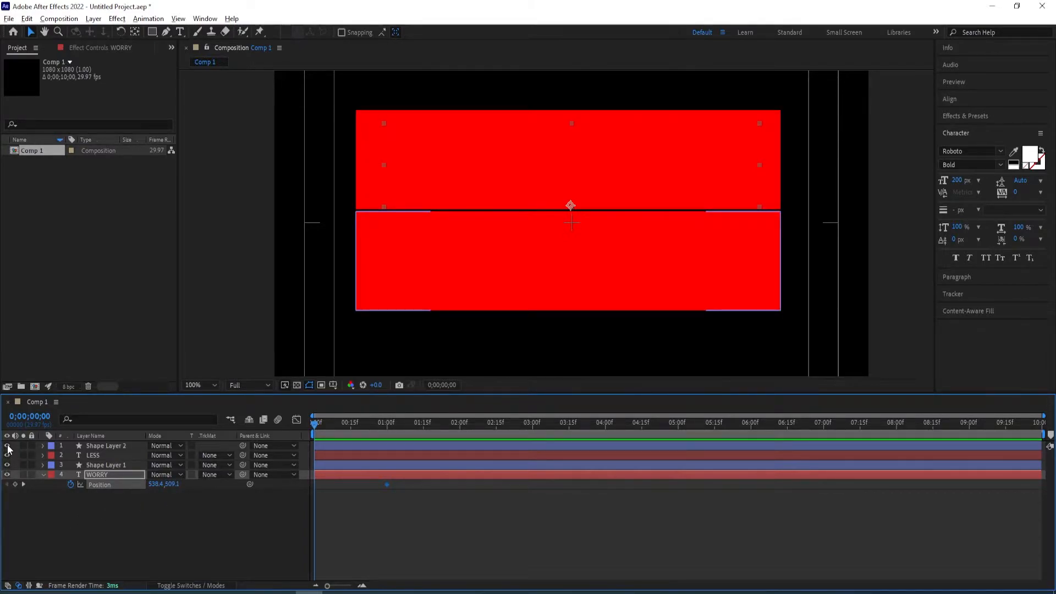
pyautogui.moveTo(7, 446); pyautogui.dragTo(8, 457)
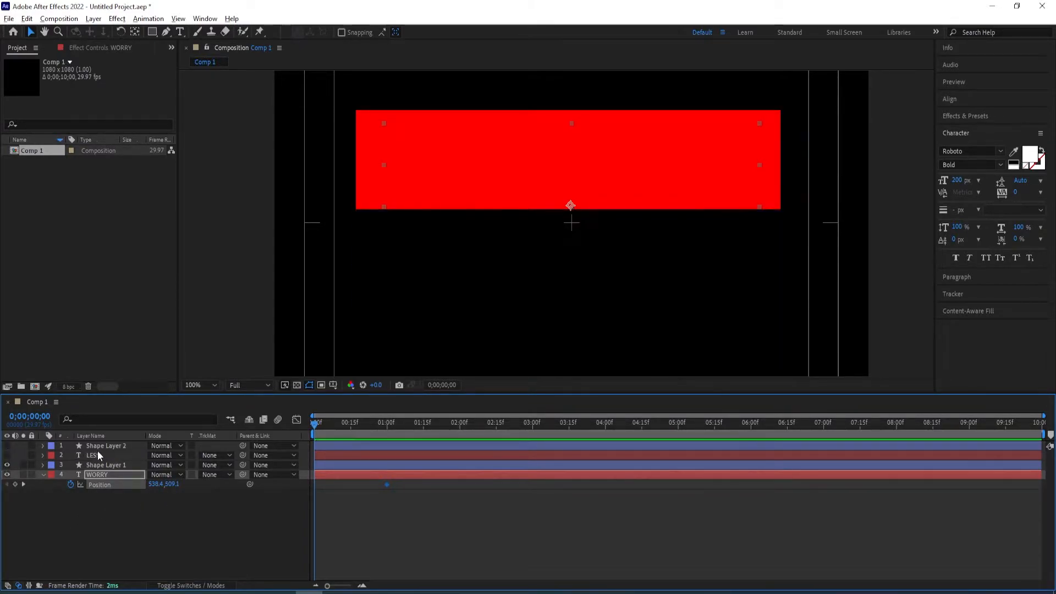
pyautogui.moveTo(170, 483)
pyautogui.mouseDown()
pyautogui.moveTo(183, 484)
pyautogui.moveTo(160, 484)
pyautogui.mouseUp()
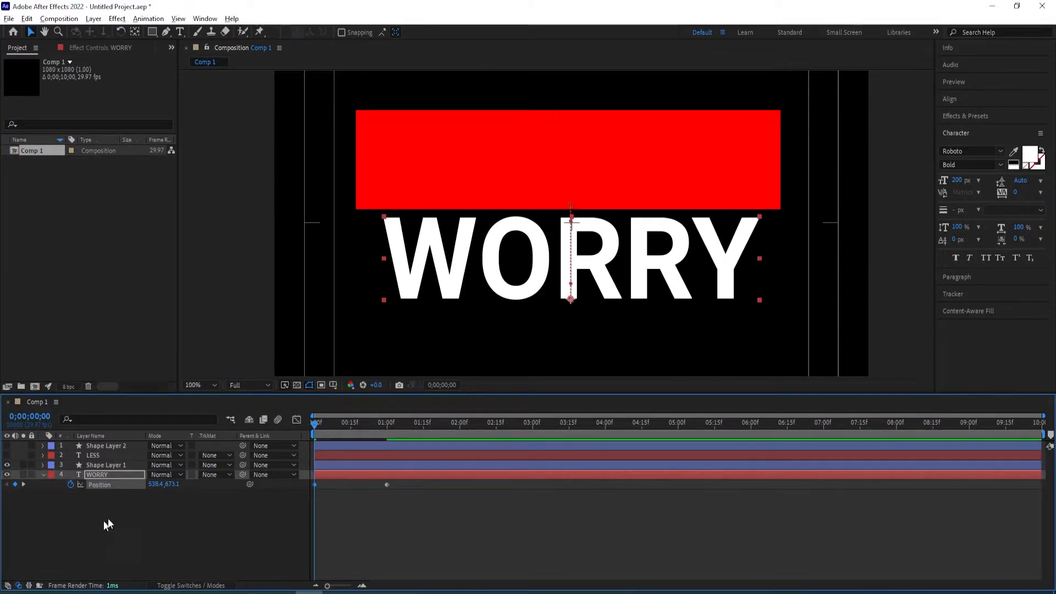
pyautogui.click(7, 447)
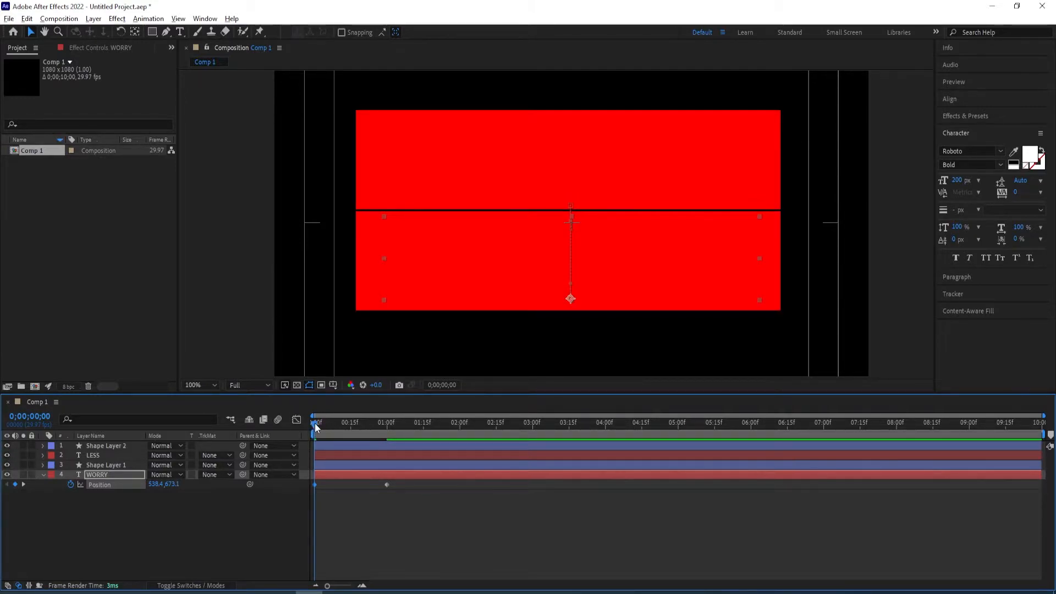
pyautogui.moveTo(315, 424)
pyautogui.mouseDown()
pyautogui.moveTo(370, 426)
pyautogui.moveTo(315, 426)
pyautogui.mouseUp()
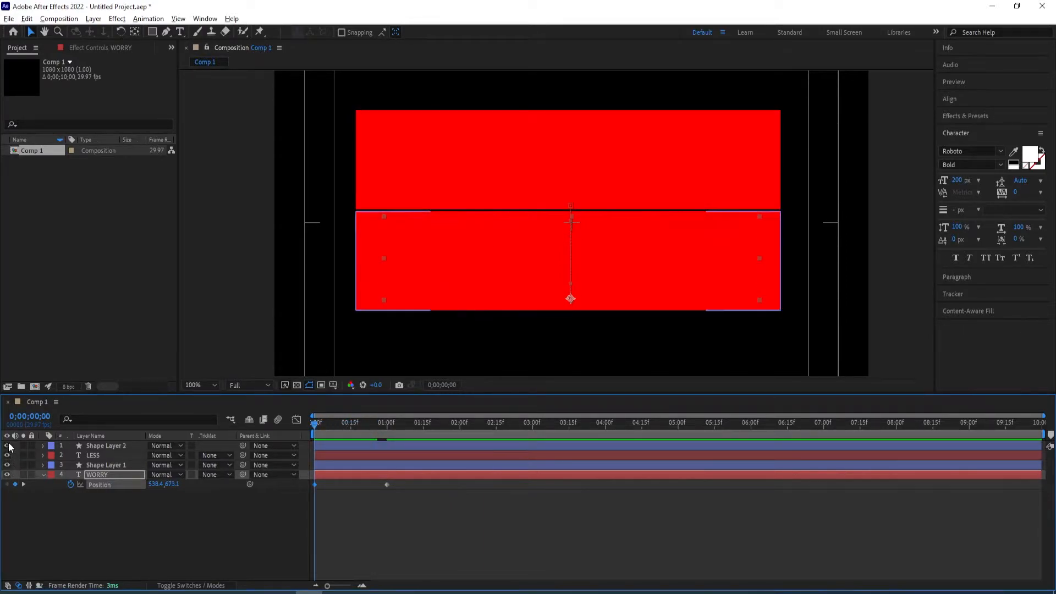
# Check WORRY's position at 0;00;01;00 with Shape Layer 2 and LESS temporarily hidden, and show both layers again
pyautogui.click(9, 445)
pyautogui.keyDown('shift'); pyautogui.click(6, 454); pyautogui.keyUp('shift')
pyautogui.moveTo(314, 422); pyautogui.dragTo(384, 430)
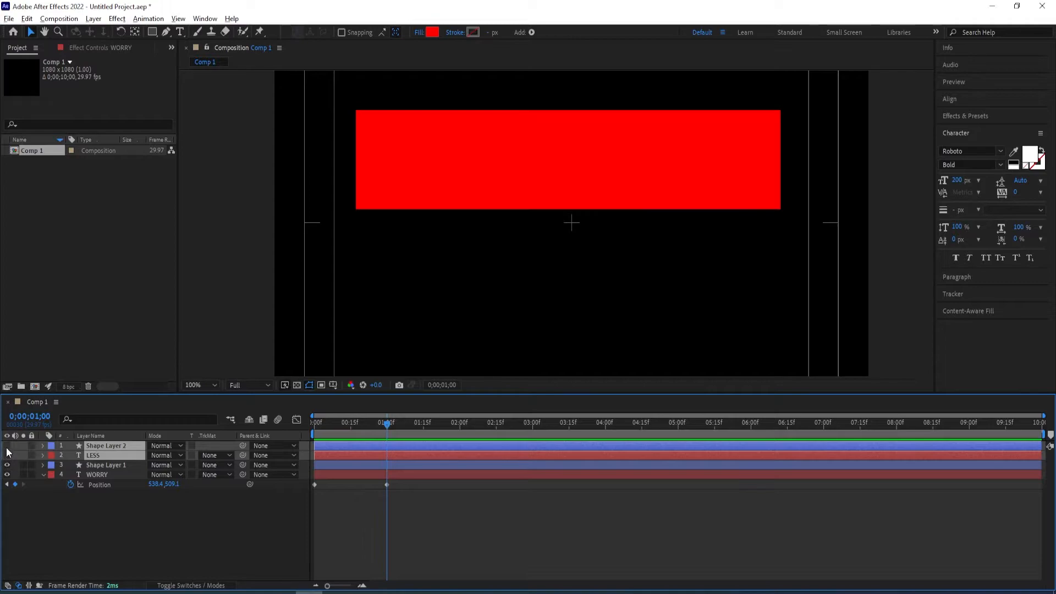
pyautogui.moveTo(7, 445); pyautogui.dragTo(8, 456)
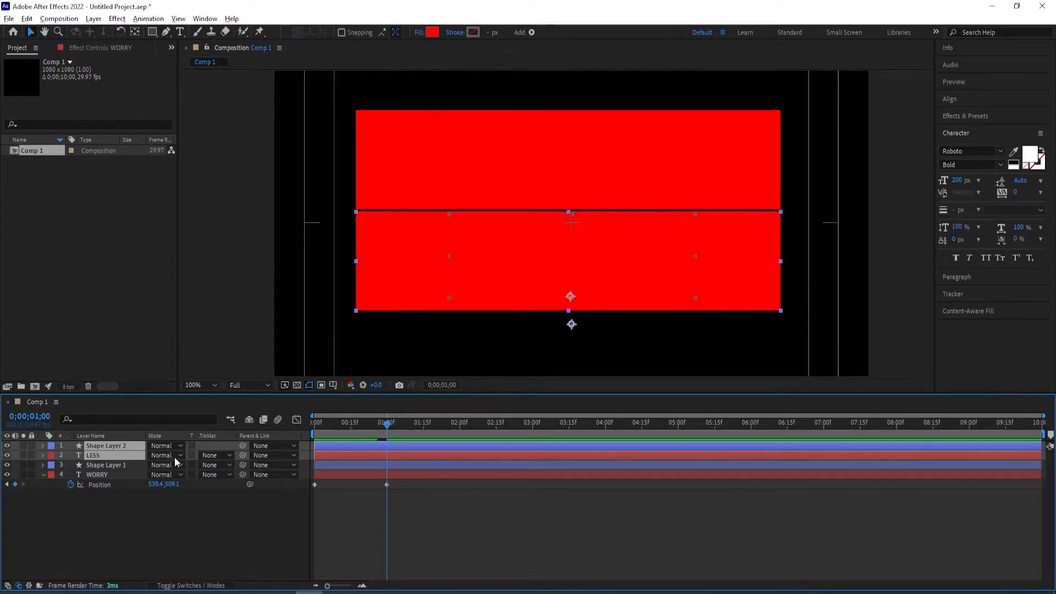
# Add a Position keyframe to LESS at 0;00;01;00 and set its Y position to 499.1 at 0;00;00;00
pyautogui.click(100, 513)
pyautogui.click(102, 456)
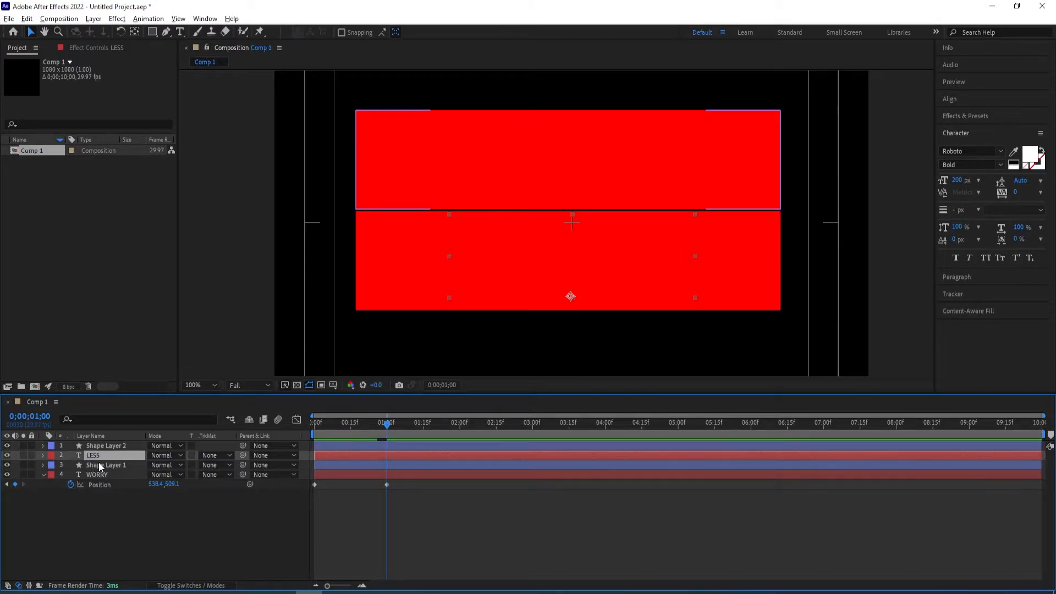
pyautogui.press('p')
pyautogui.click(71, 465)
pyautogui.moveTo(385, 432); pyautogui.dragTo(314, 433)
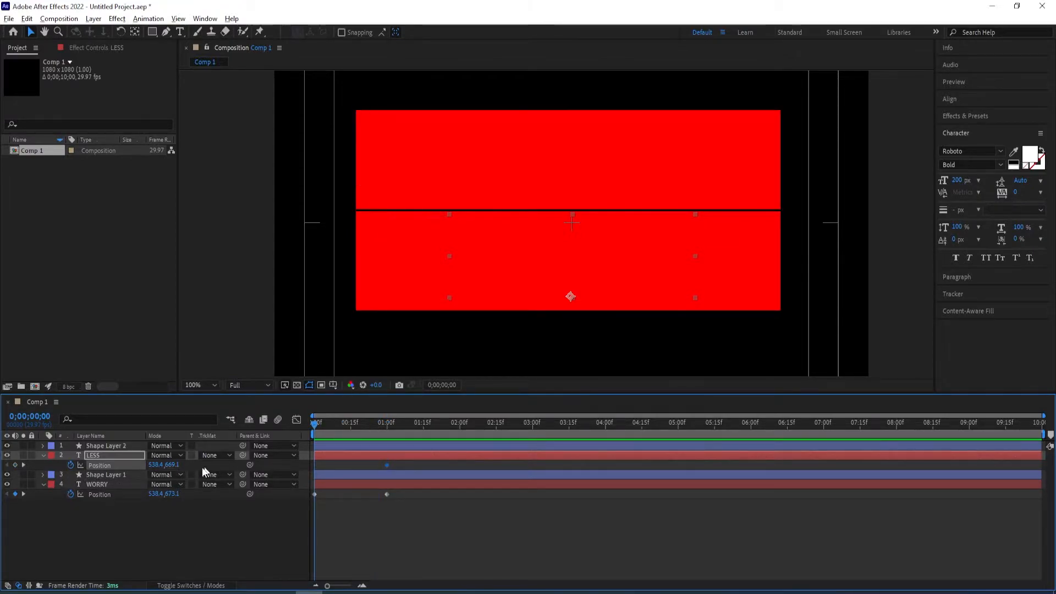
pyautogui.moveTo(174, 465); pyautogui.dragTo(167, 465)
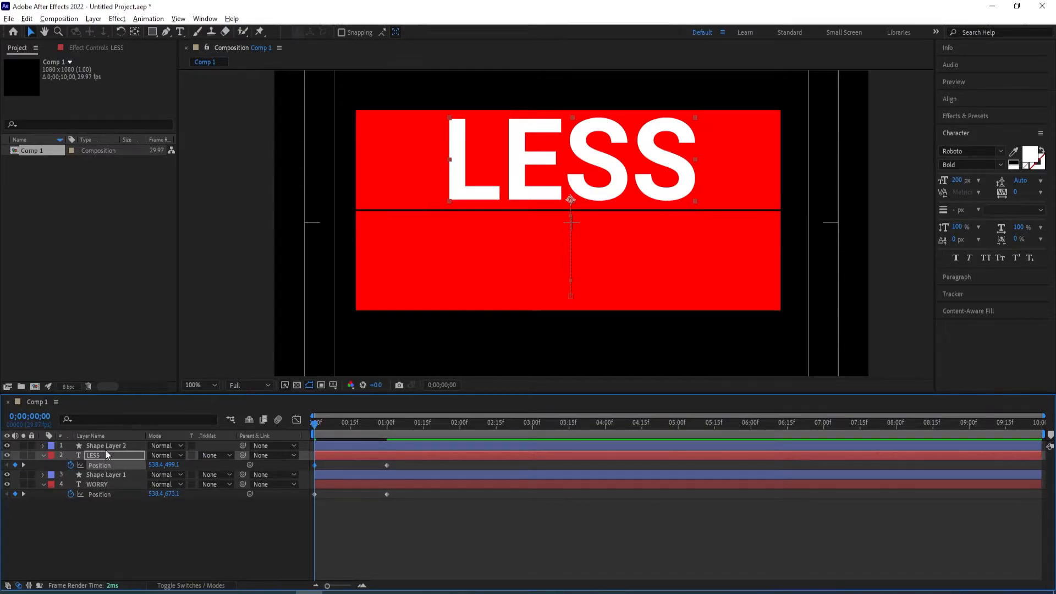
# Apply Easy Ease to all Position keyframes of LESS and WORRY, and lengthen the incoming speed-graph handles of their end keyframes to about halfway
pyautogui.moveTo(436, 502); pyautogui.dragTo(309, 456)
pyautogui.press('F9')
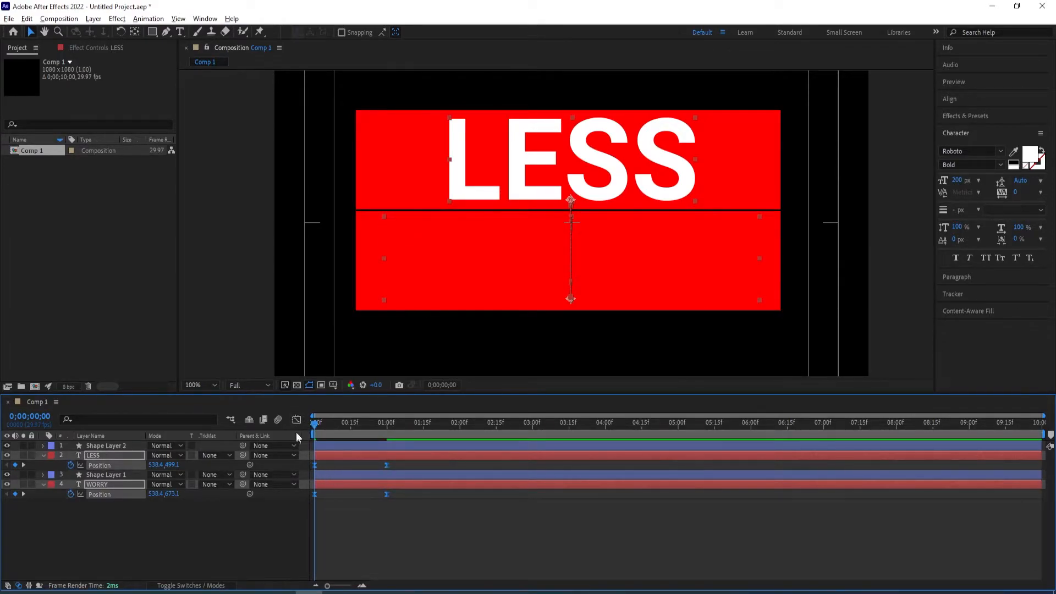
pyautogui.click(297, 421)
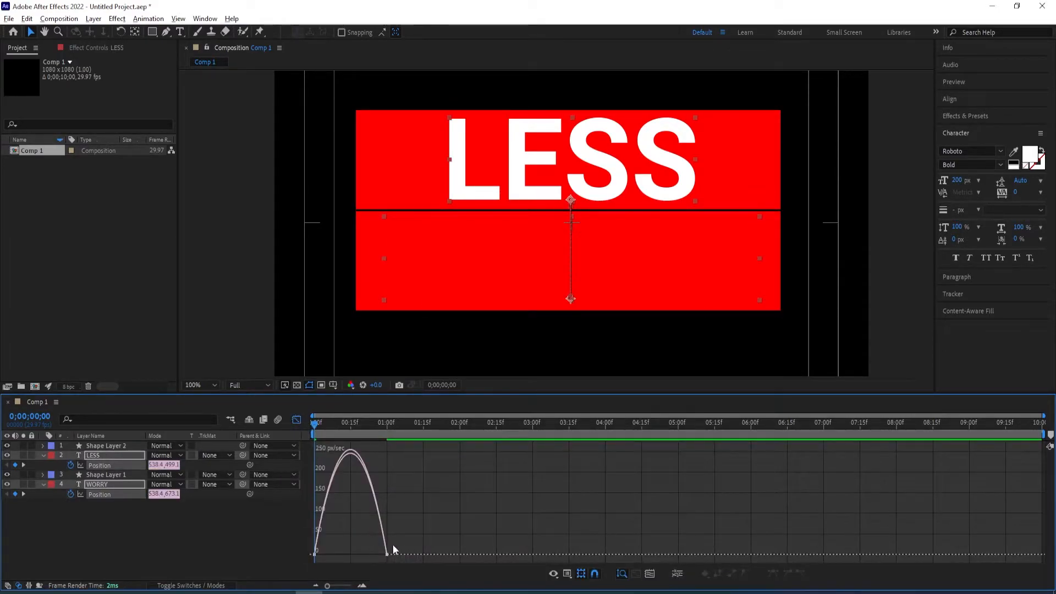
pyautogui.rightClick(417, 520)
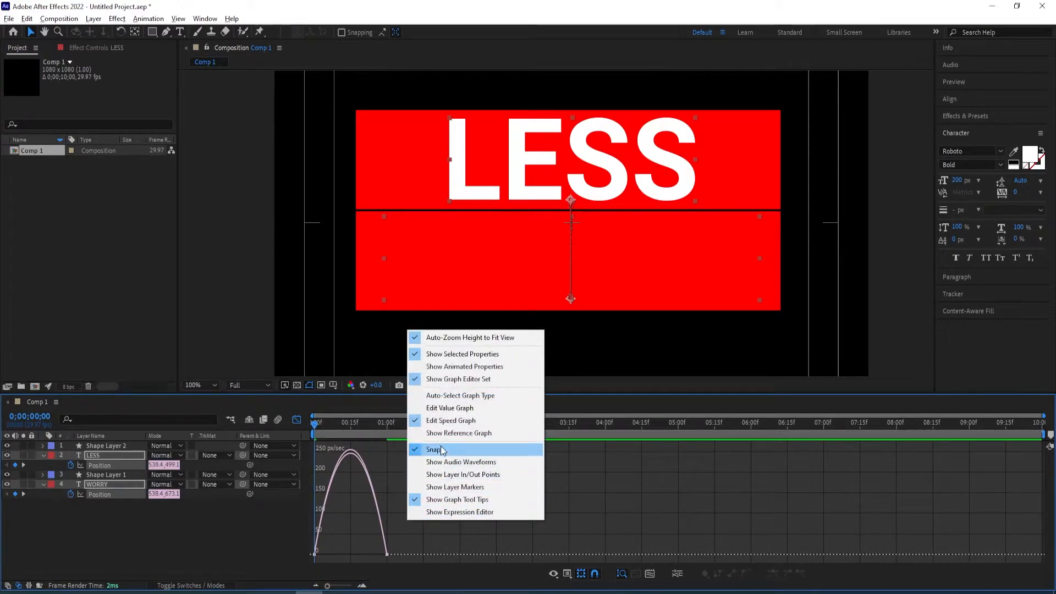
pyautogui.click(437, 537)
pyautogui.moveTo(443, 516); pyautogui.dragTo(372, 565)
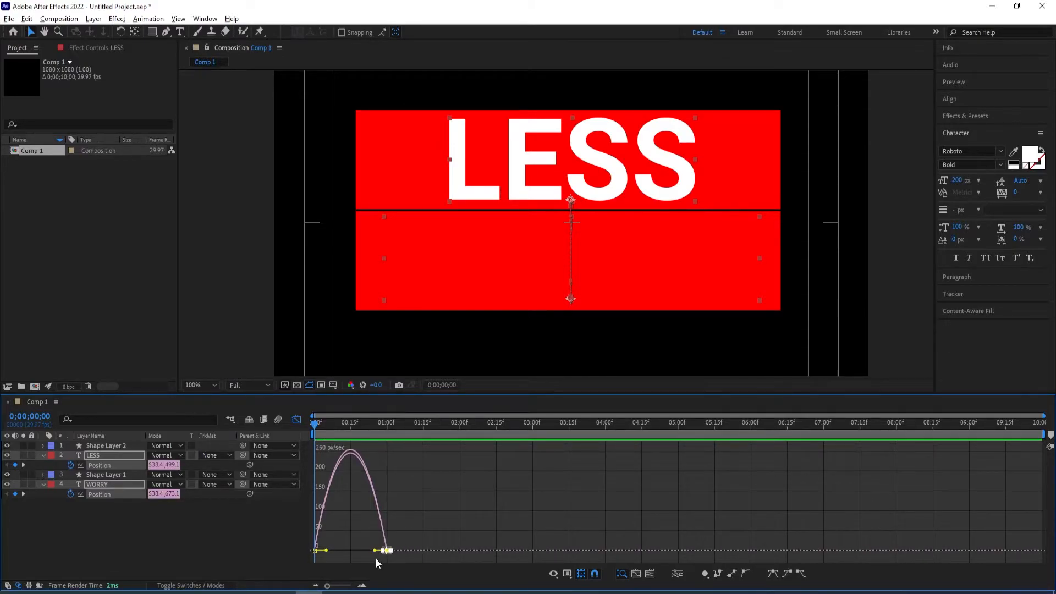
pyautogui.moveTo(375, 551); pyautogui.dragTo(348, 553)
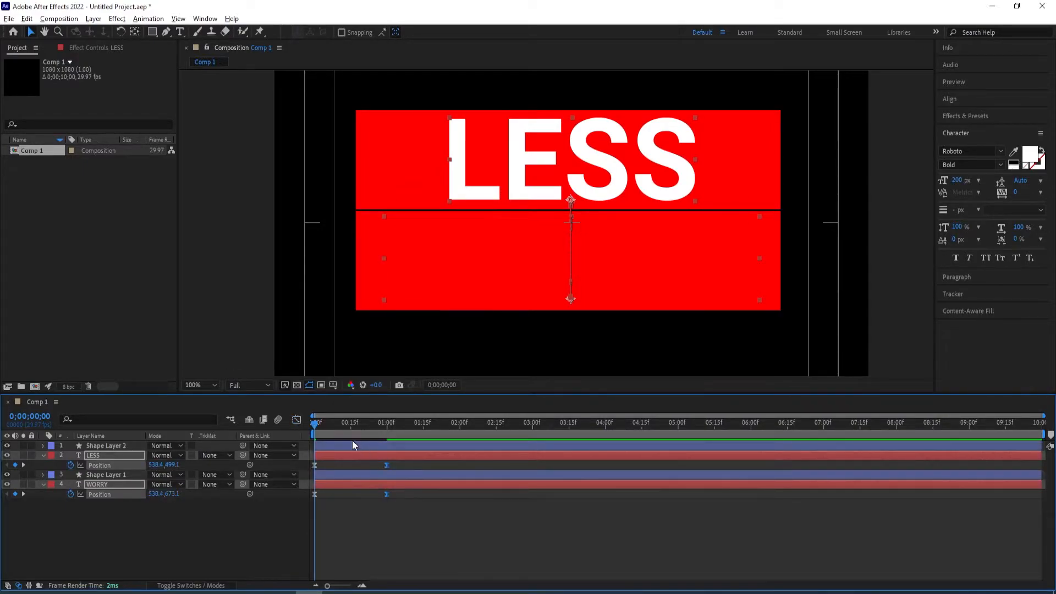
pyautogui.click(140, 538)
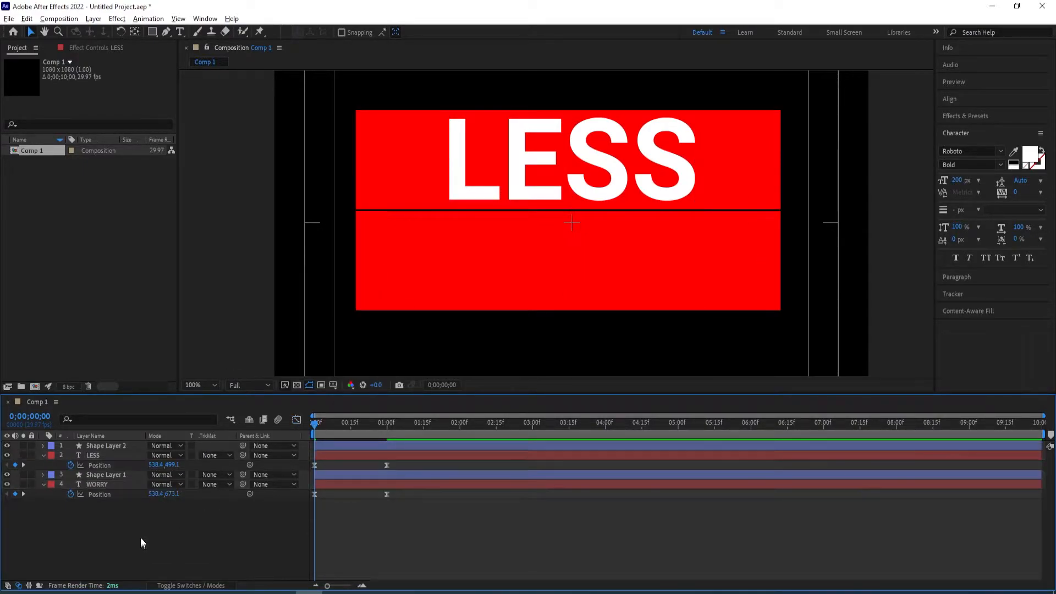
# Set WORRY's track matte to Alpha Matte "Shape Layer 1" and LESS's to Alpha Matte "Shape Layer 2"
pyautogui.click(107, 485)
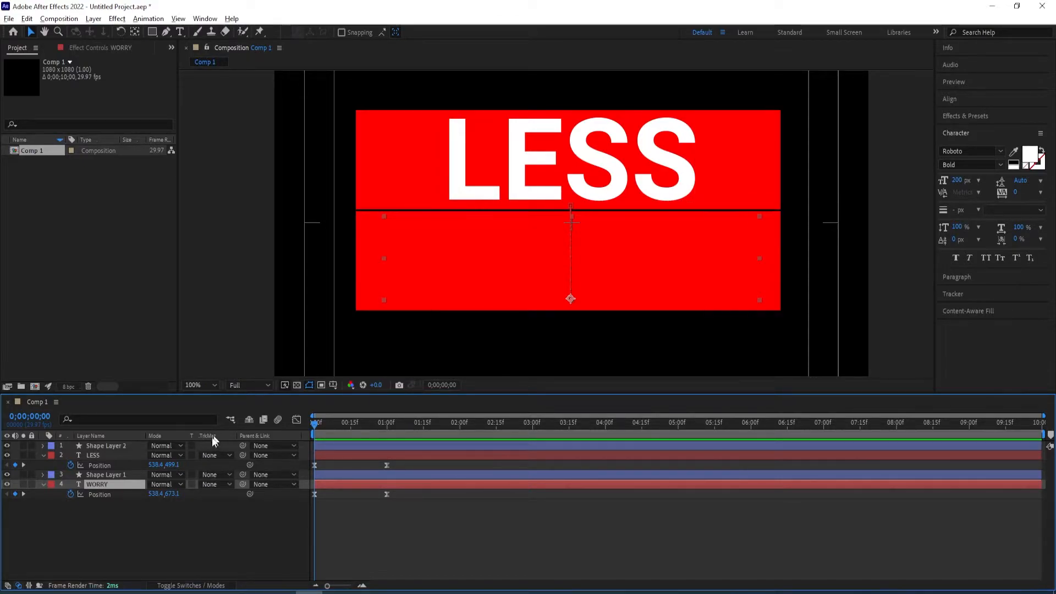
pyautogui.click(215, 486)
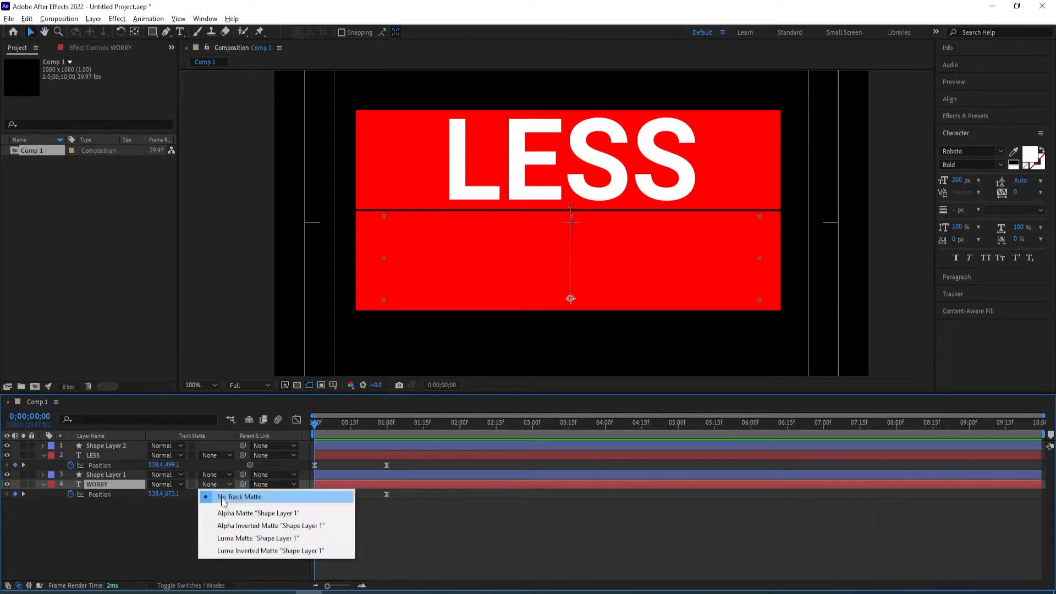
pyautogui.click(229, 515)
pyautogui.click(215, 457)
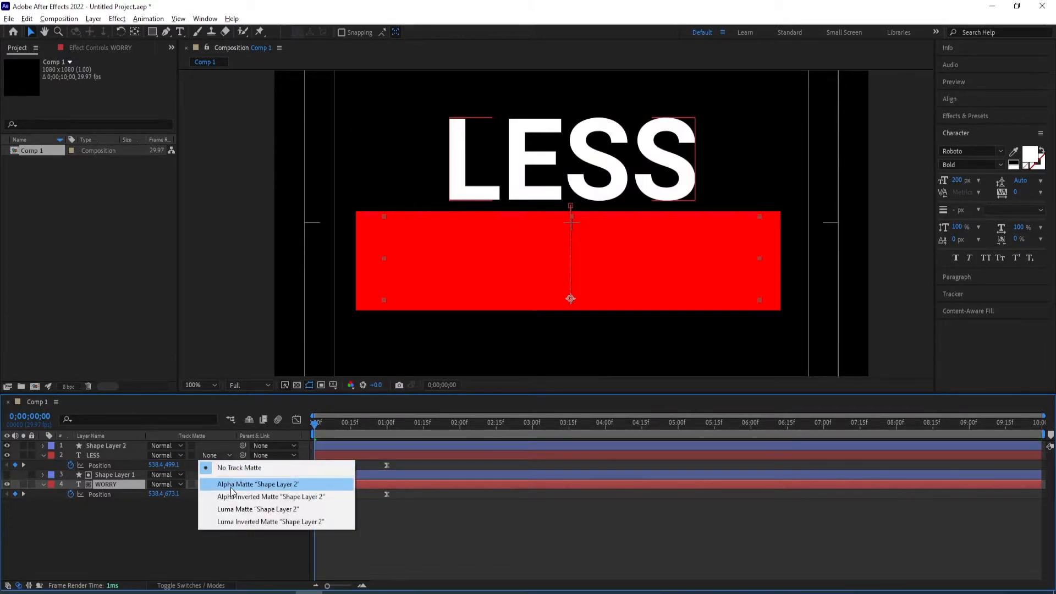
pyautogui.click(230, 485)
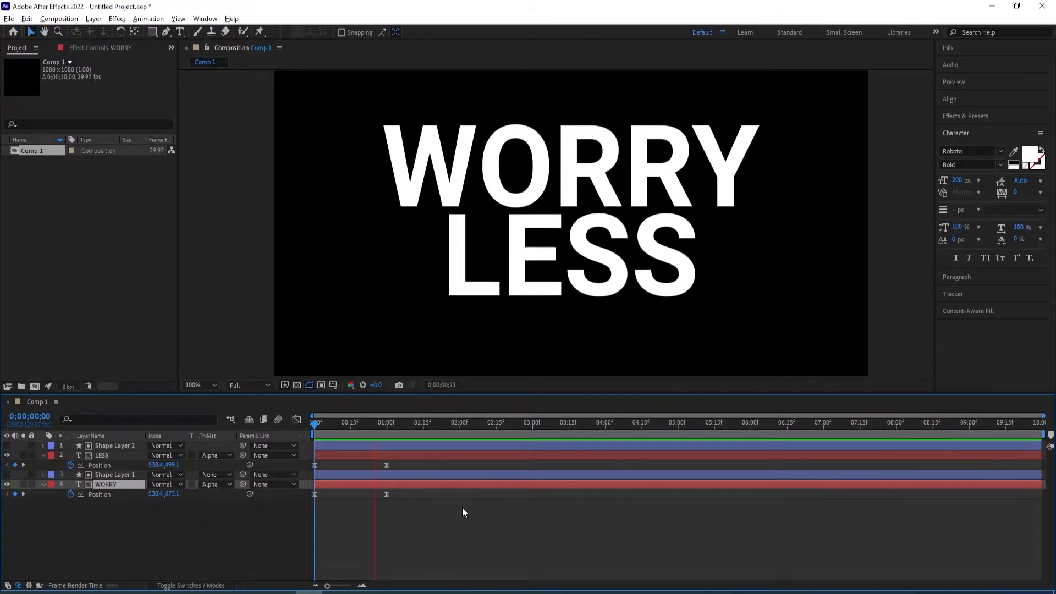
# Add Position keyframes to LESS and WORRY at 0;00;01;10, ten frames after their end keyframes, keeping the revealed positions
pyautogui.click(445, 425)
pyautogui.moveTo(444, 427); pyautogui.dragTo(387, 435)
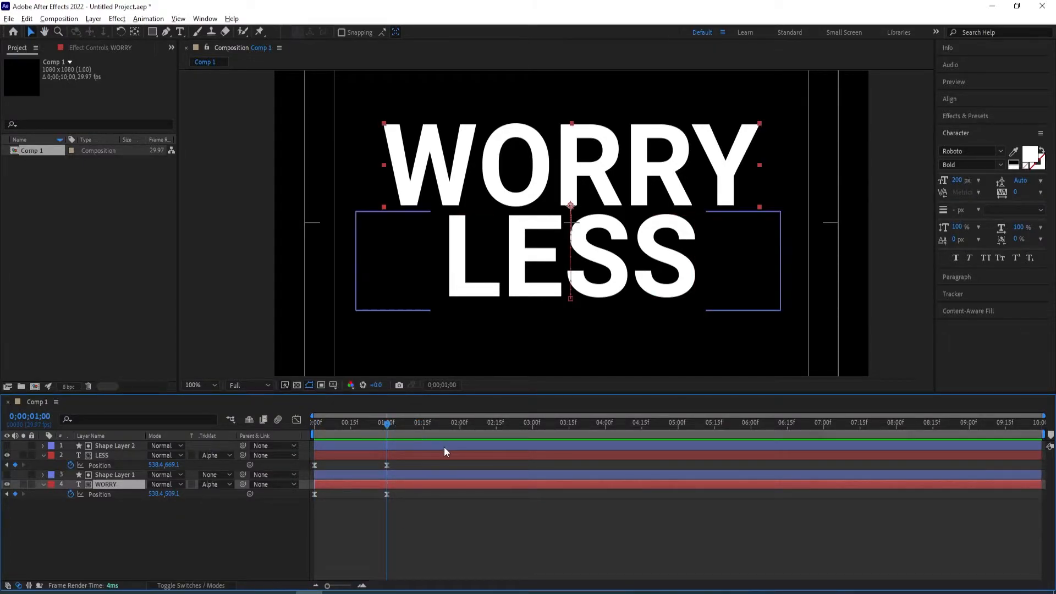
pyautogui.hotkey('shift', 'pagedown')
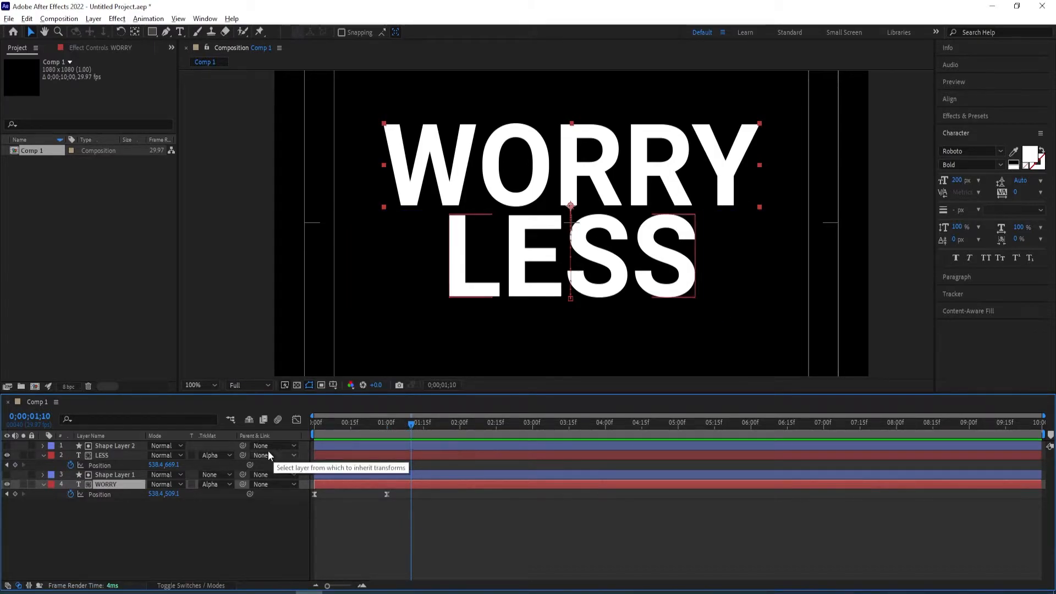
pyautogui.click(15, 464)
pyautogui.click(16, 494)
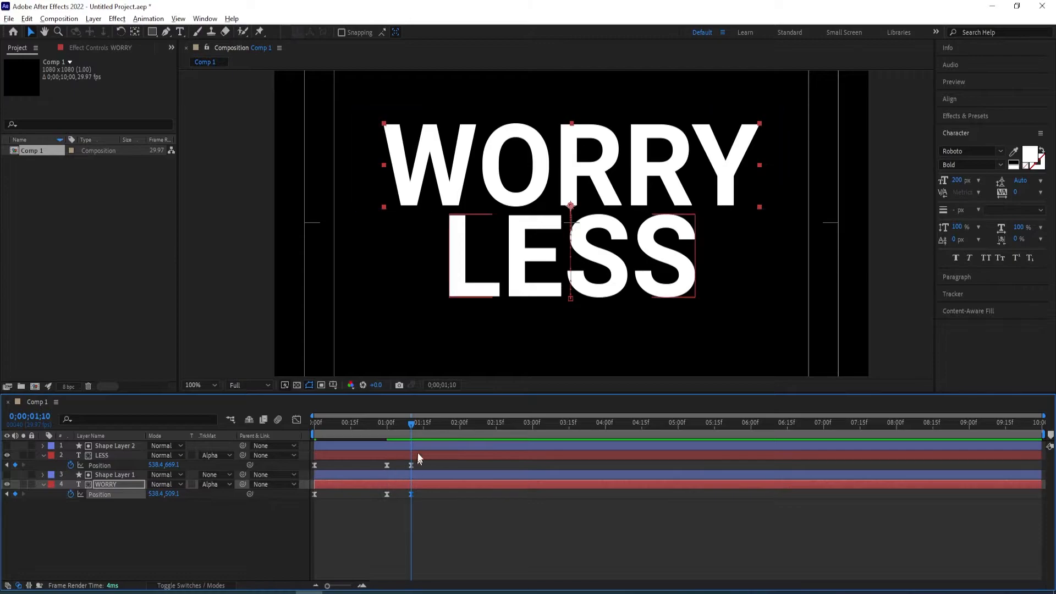
# Copy the first Position keyframes of LESS and WORRY to 0;00;02;10 on their own layers
pyautogui.moveTo(411, 427); pyautogui.dragTo(484, 430)
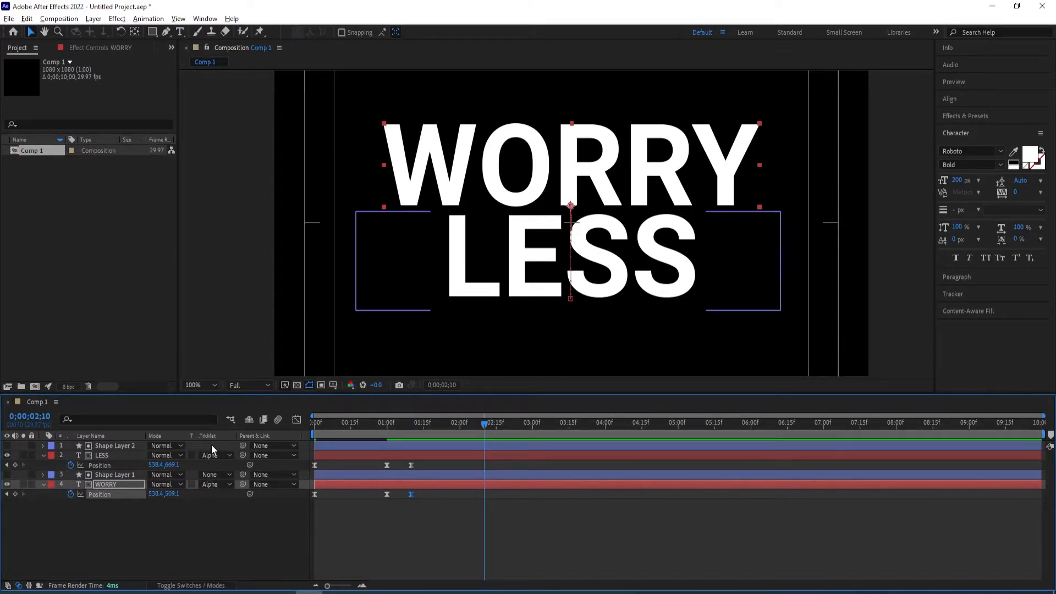
pyautogui.click(314, 465)
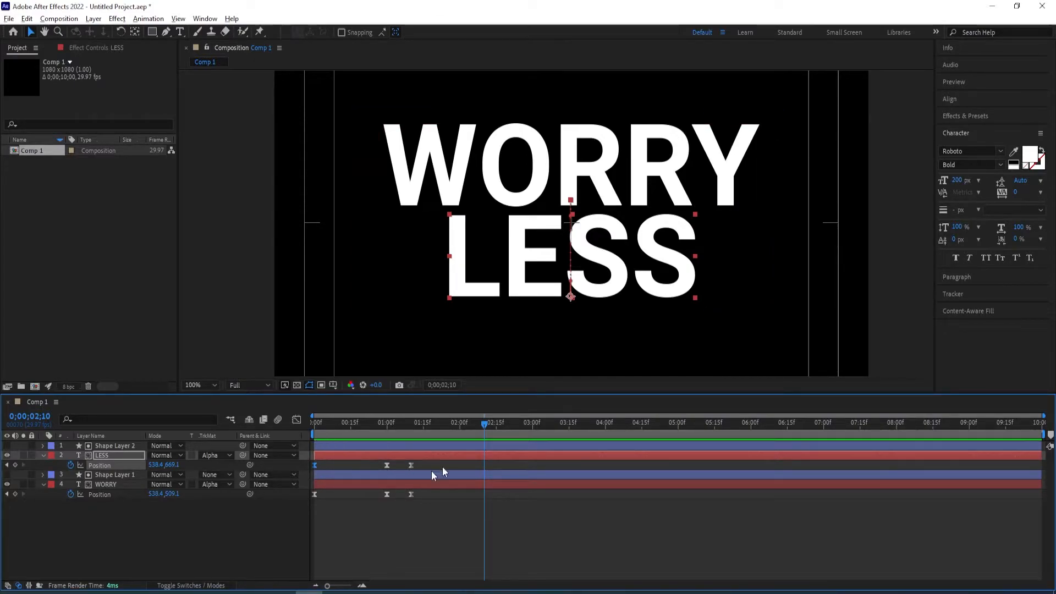
pyautogui.hotkey('ctrl', 'v')
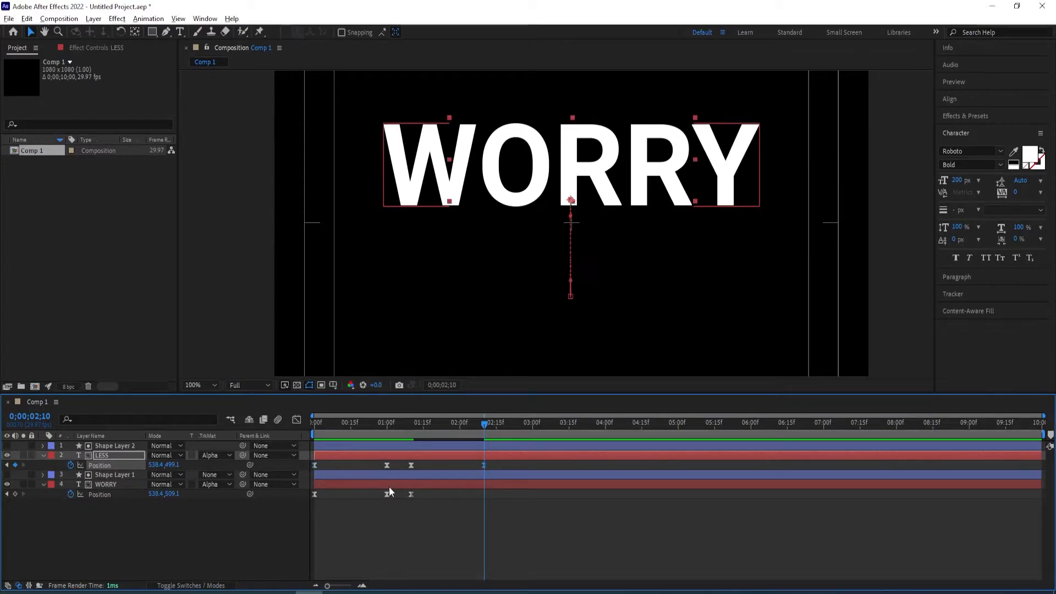
pyautogui.click(314, 494)
pyautogui.hotkey('ctrl', 'c')
pyautogui.hotkey('ctrl', 'v')
# Preview the reveal and hide animation with the full composition in view, and return to 0;00;02;10
pyautogui.click(476, 428)
pyautogui.press('space')
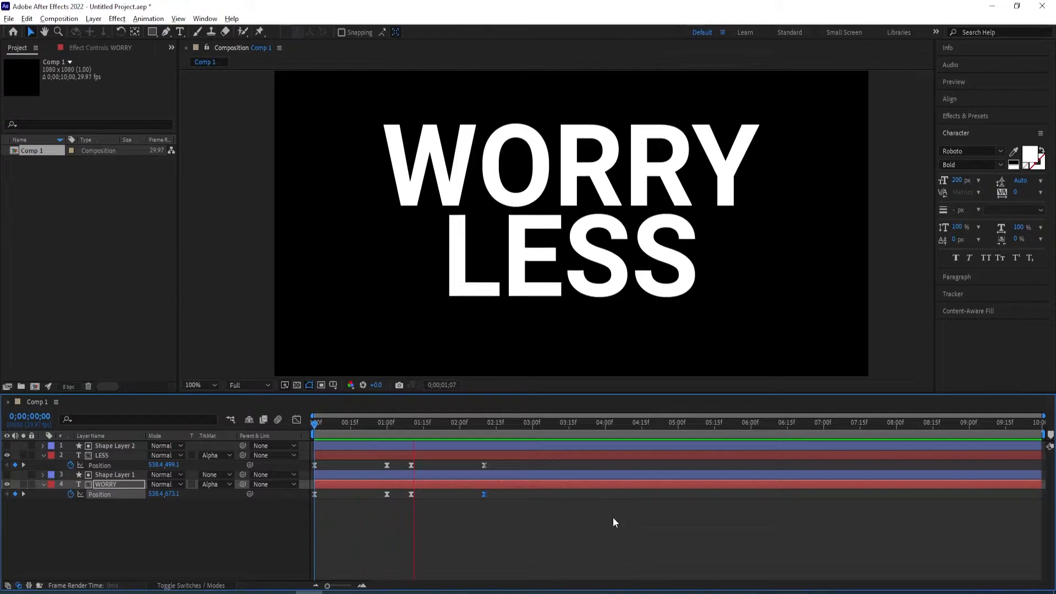
pyautogui.press('space')
pyautogui.scroll(-1, 603, 240)
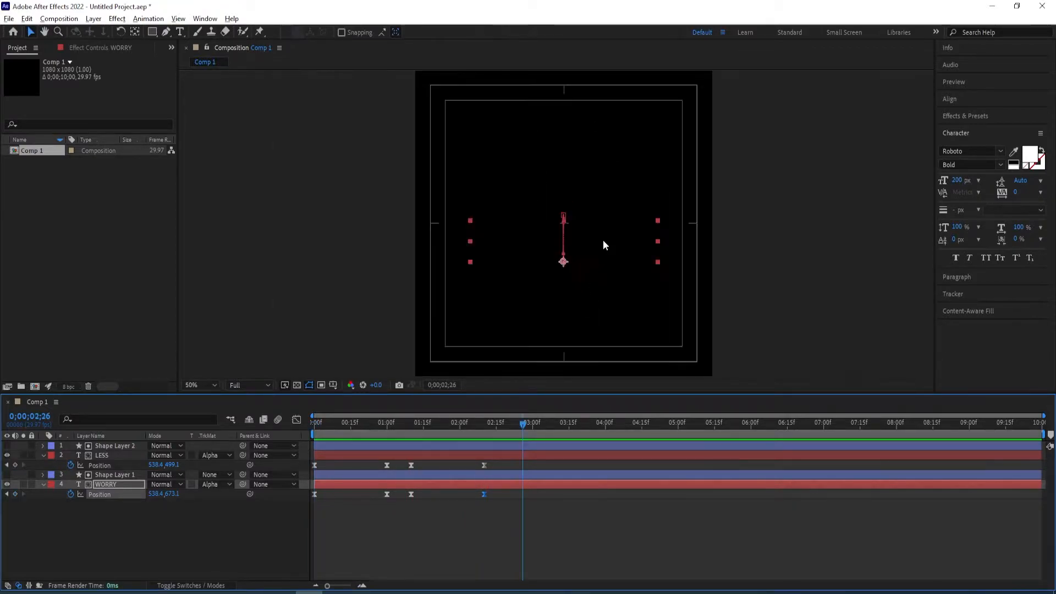
pyautogui.moveTo(521, 422); pyautogui.dragTo(489, 422)
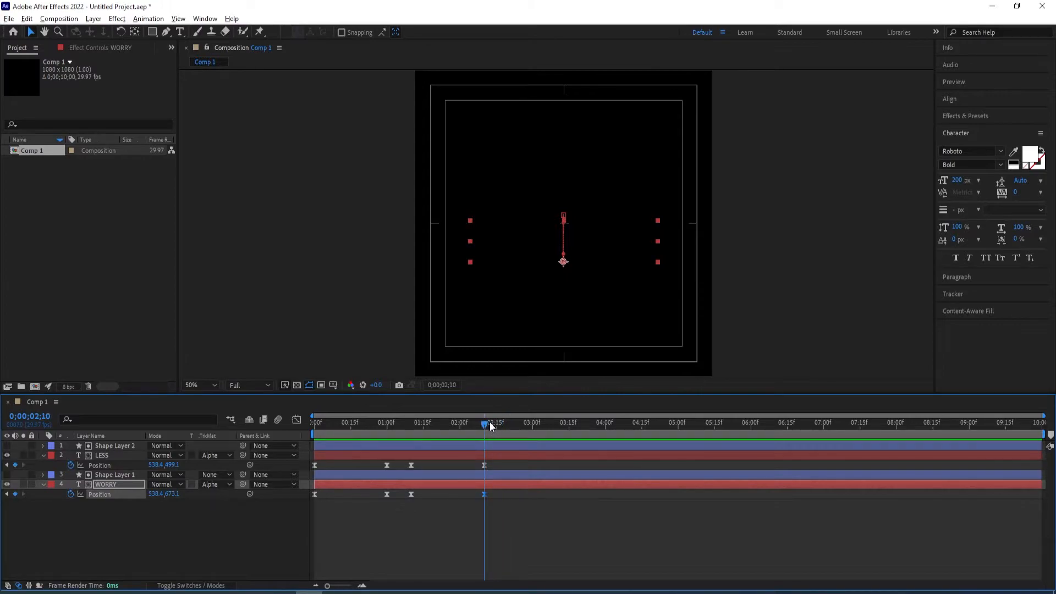
# Pre-compose the WORRY text layer and Shape Layer 1 into a new composition named worry
pyautogui.click(215, 509)
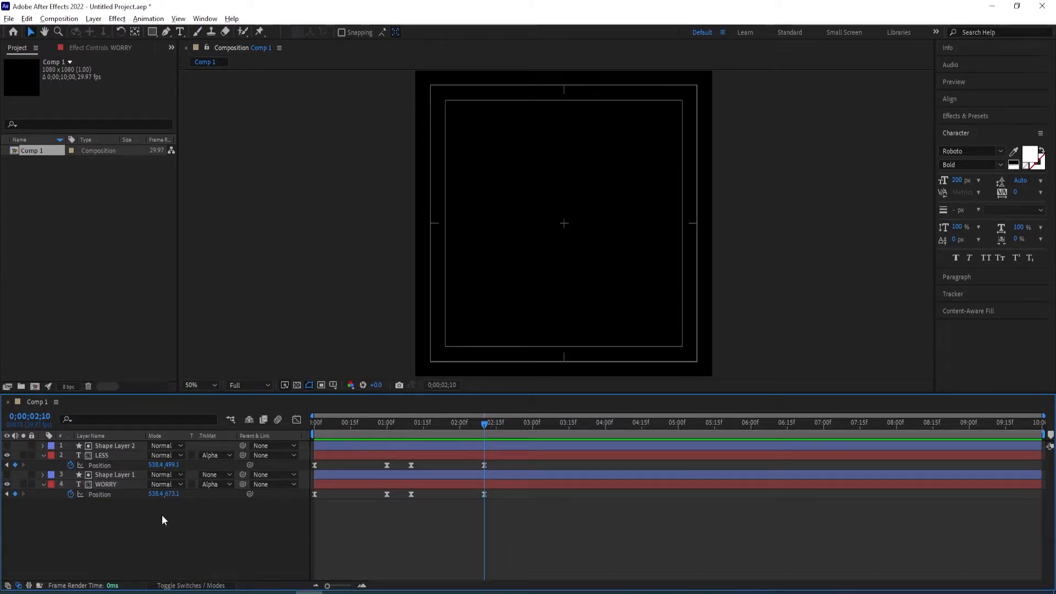
pyautogui.click(104, 484)
pyautogui.keyDown('ctrl'); pyautogui.click(114, 476); pyautogui.keyUp('ctrl')
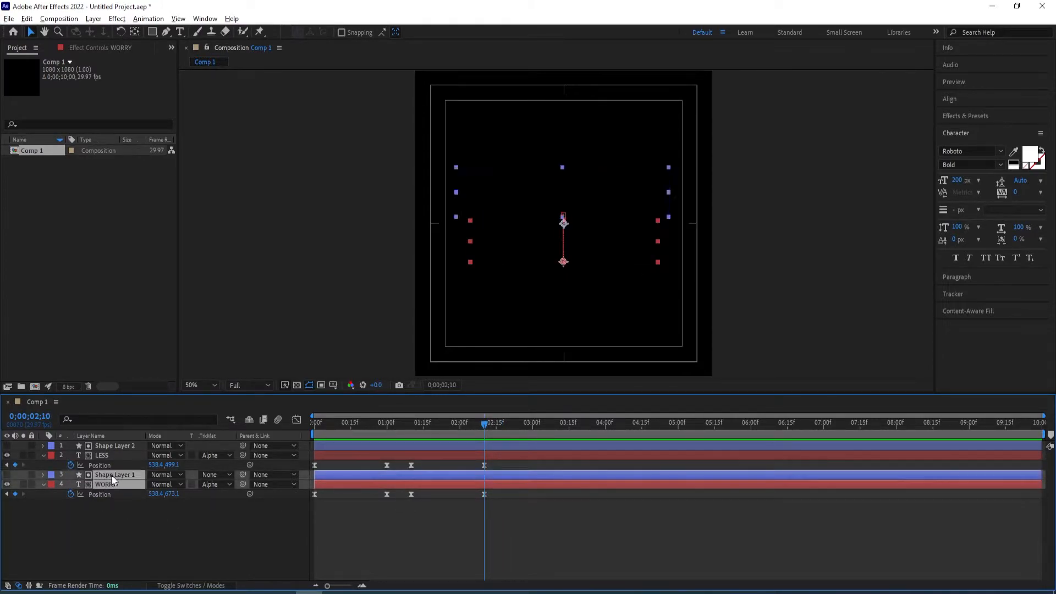
pyautogui.hotkey('ctrl', 'shift', 'c')
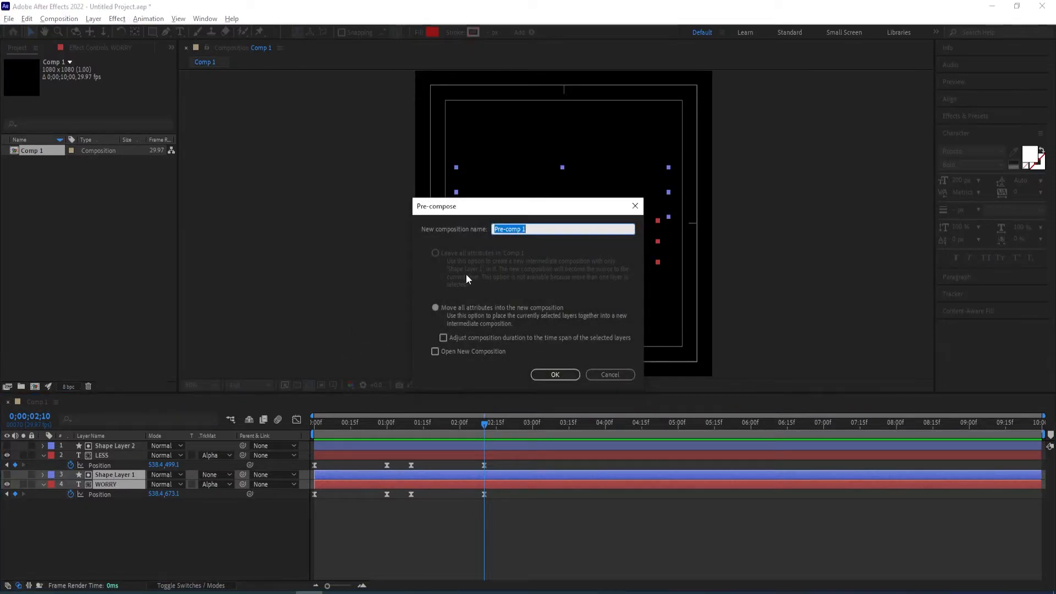
pyautogui.write('worry')
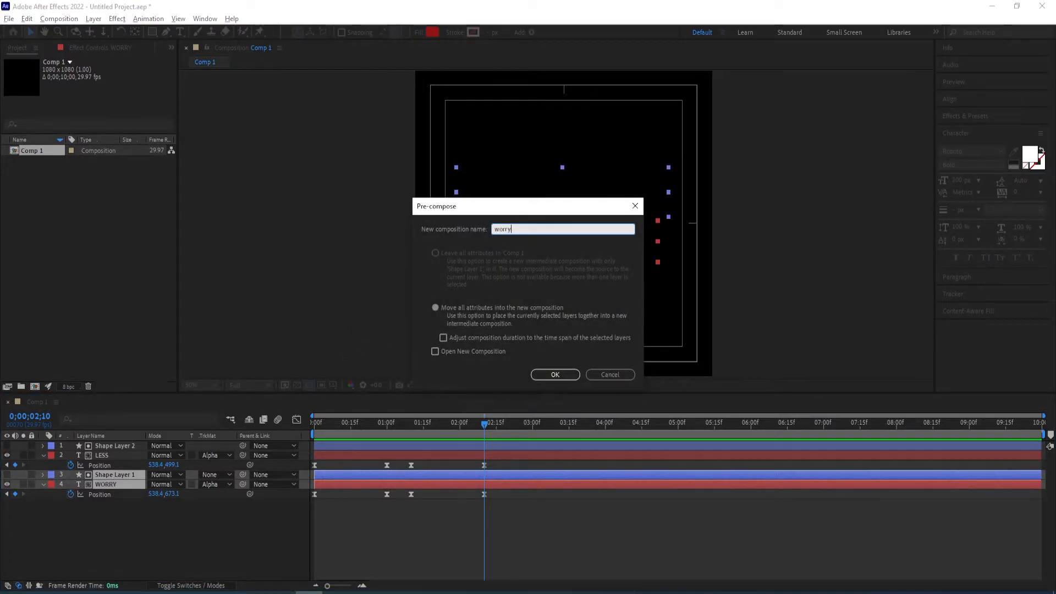
pyautogui.press('Return')
# Pre-compose the LESS text layer and Shape Layer 2 into a new composition named less
pyautogui.click(113, 455)
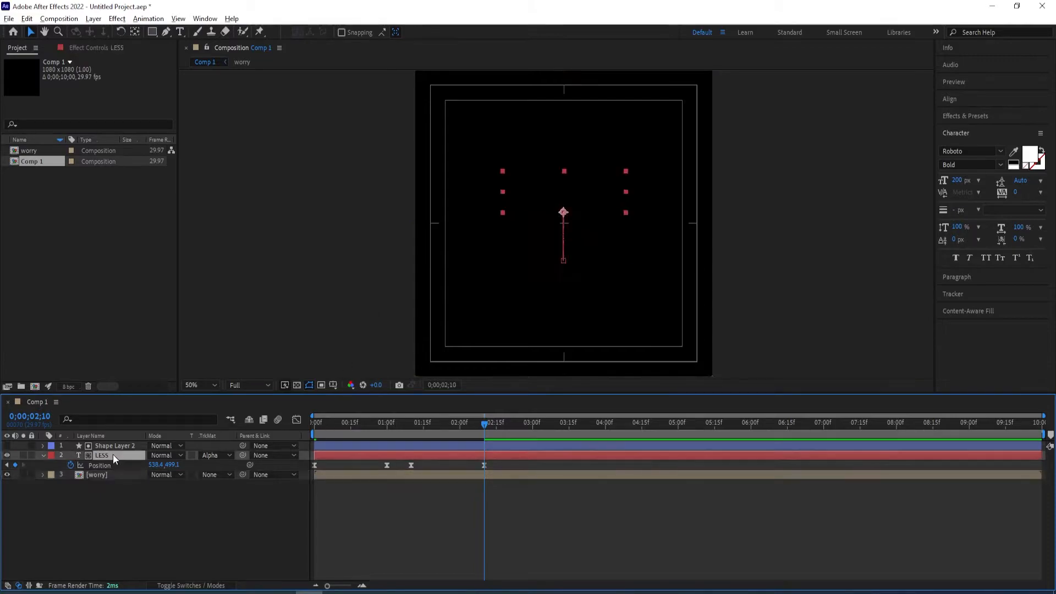
pyautogui.keyDown('ctrl'); pyautogui.click(115, 446); pyautogui.keyUp('ctrl')
pyautogui.hotkey('ctrl', 'shift', 'c')
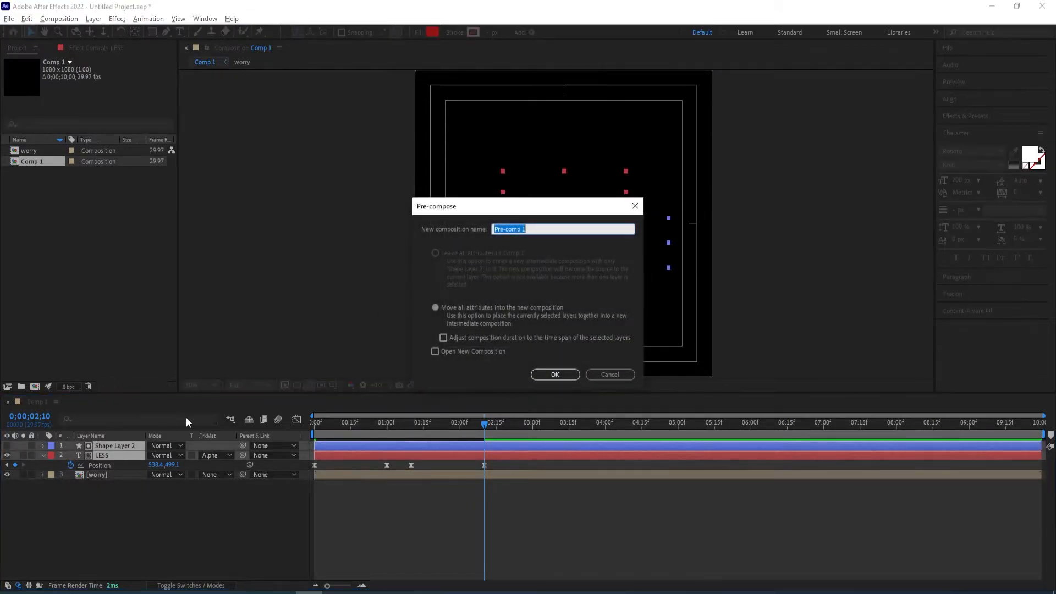
pyautogui.write('less')
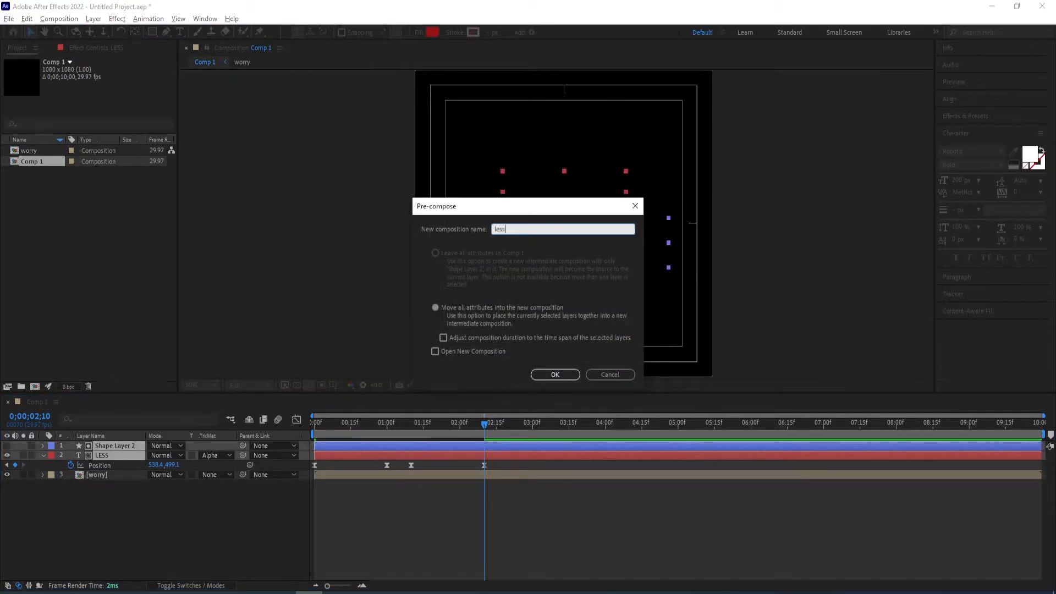
pyautogui.press('Return')
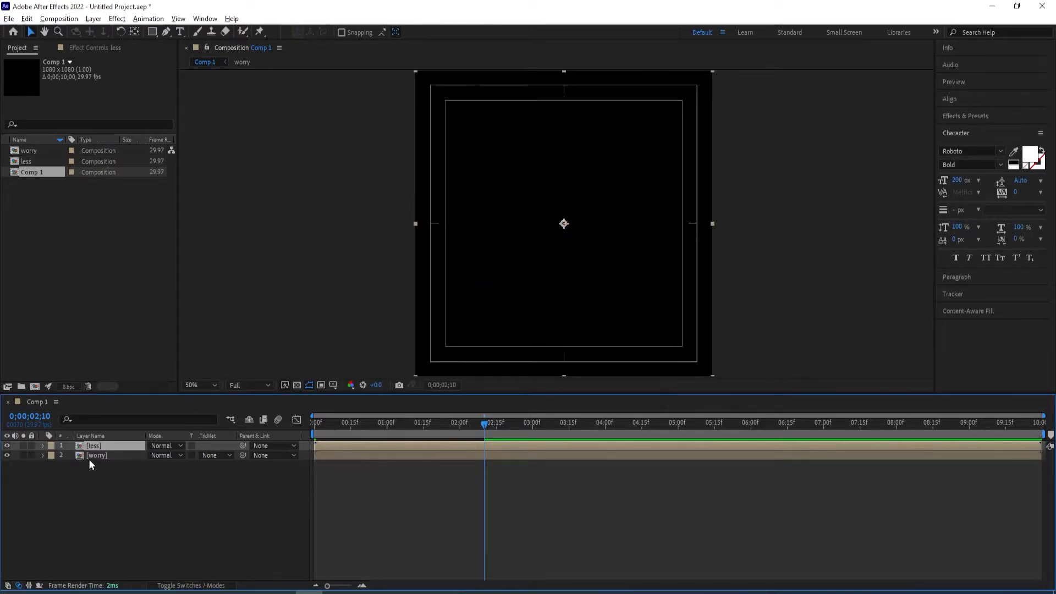
# At 0;00;01;08, lock the less layer and select the worry layer
pyautogui.moveTo(486, 423); pyautogui.dragTo(407, 424)
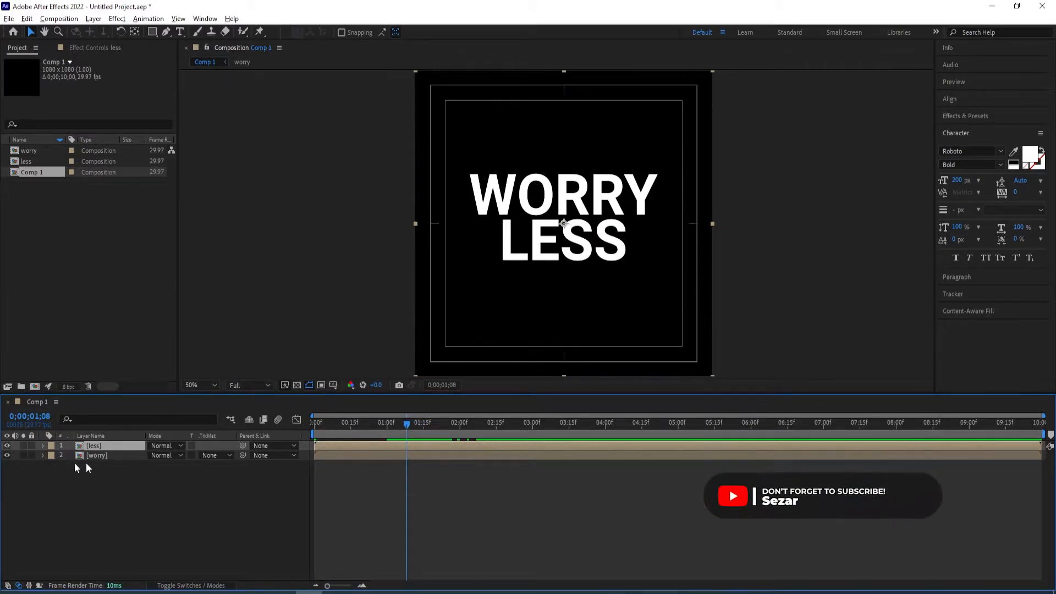
pyautogui.click(31, 446)
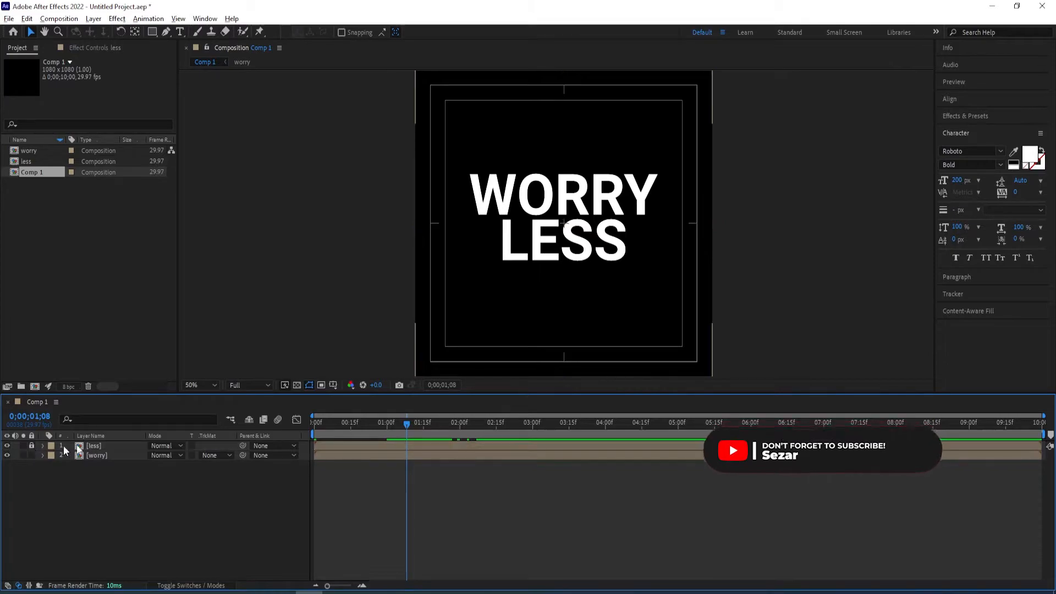
pyautogui.click(97, 456)
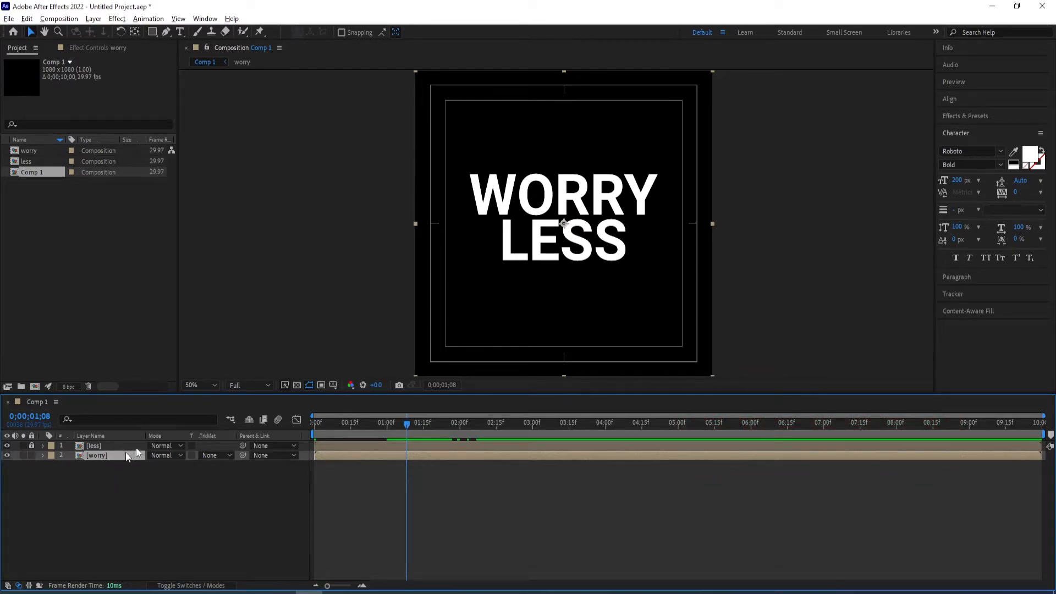
# Duplicate the worry layer and move the copy straight up so it sits above the original WORRY text
pyautogui.hotkey('ctrl', 'd')
pyautogui.moveTo(560, 199); pyautogui.dragTo(563, 159)
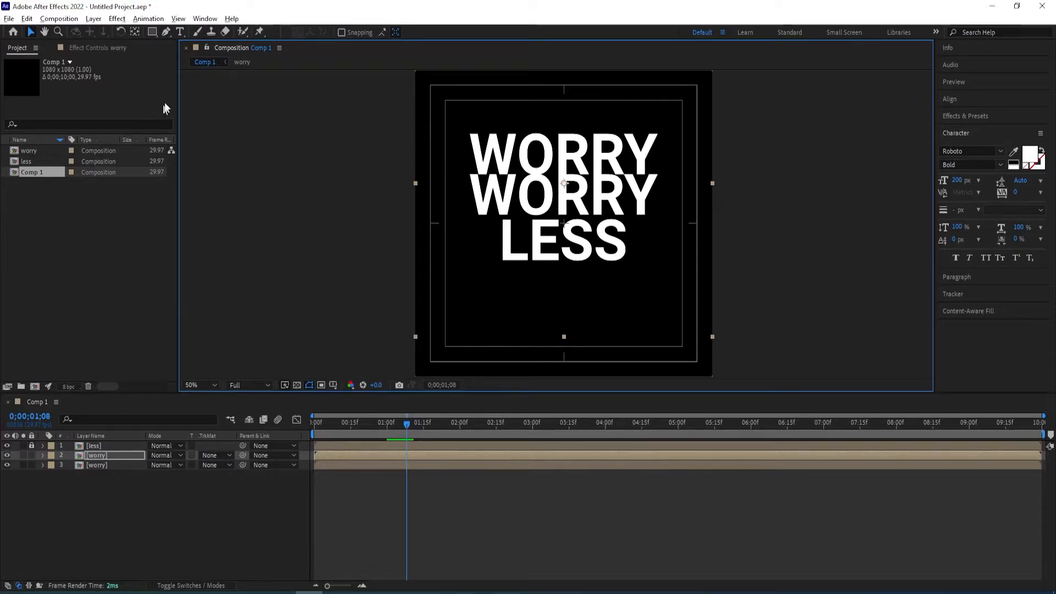
# Draw a rectangular mask around the raised WORRY copy that cuts off the bottom of its letters
pyautogui.click(152, 33)
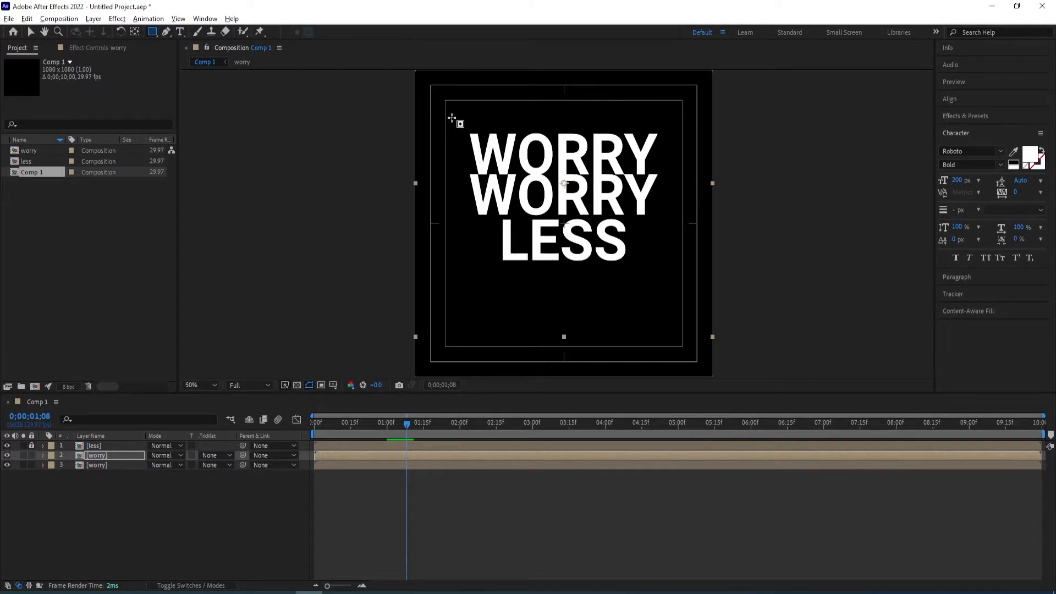
pyautogui.moveTo(452, 115); pyautogui.dragTo(671, 167)
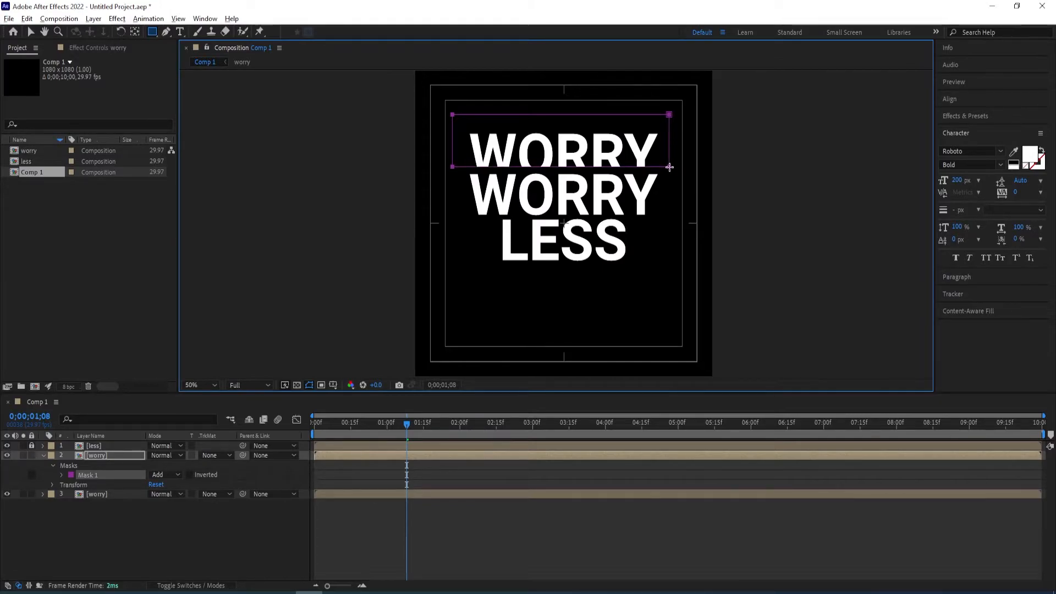
pyautogui.click(42, 455)
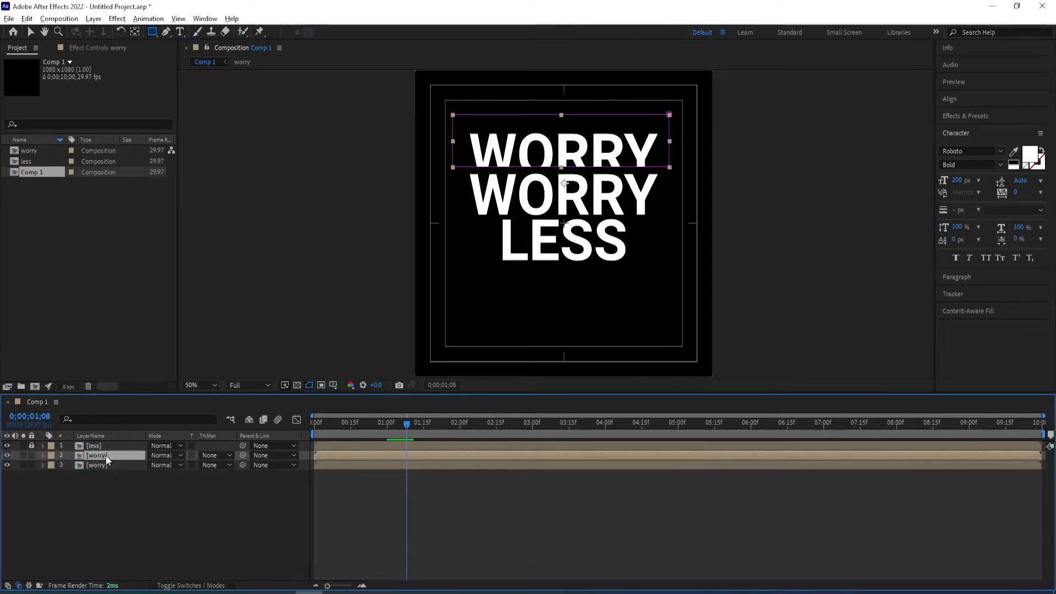
# Duplicate the masked WORRY copy and place the new copy directly above it
pyautogui.hotkey('ctrl', 'd')
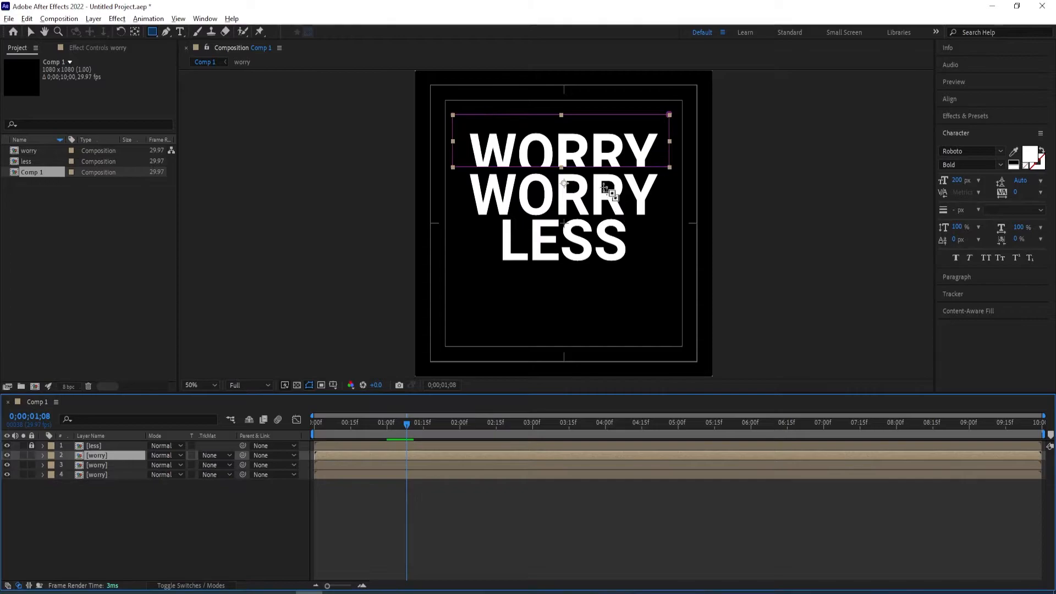
pyautogui.press('v')
pyautogui.moveTo(580, 160); pyautogui.dragTo(575, 130)
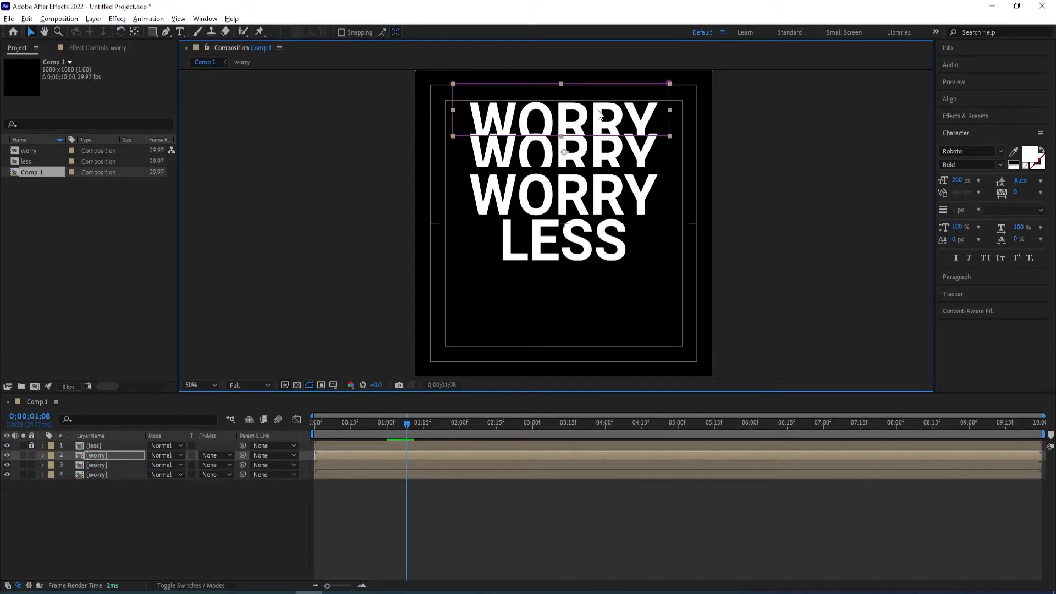
pyautogui.scroll(1, 601, 107)
pyautogui.scroll(-1, 604, 144)
pyautogui.moveTo(605, 150); pyautogui.dragTo(593, 197)
pyautogui.click(658, 116)
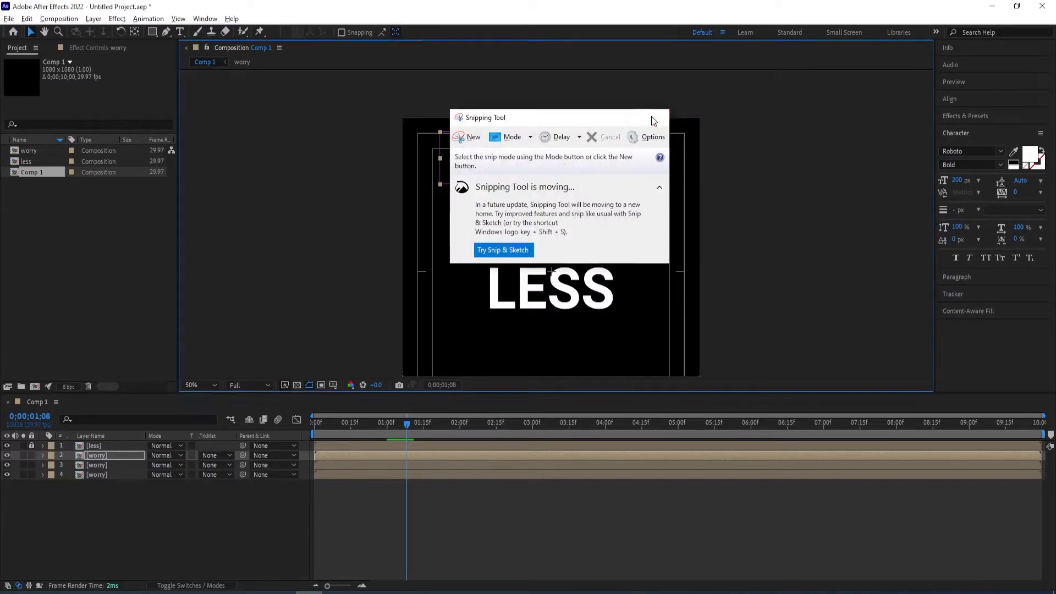
pyautogui.click(657, 117)
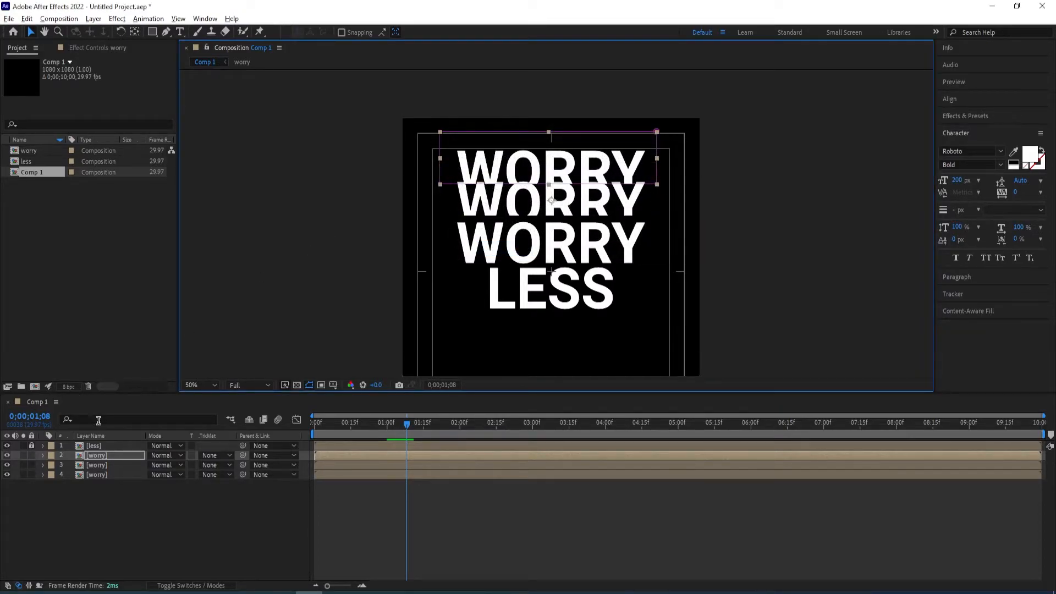
# Raise the bottom edge of the topmost WORRY copy's mask slightly so more of the letters' lower part is cut off
pyautogui.press('m')
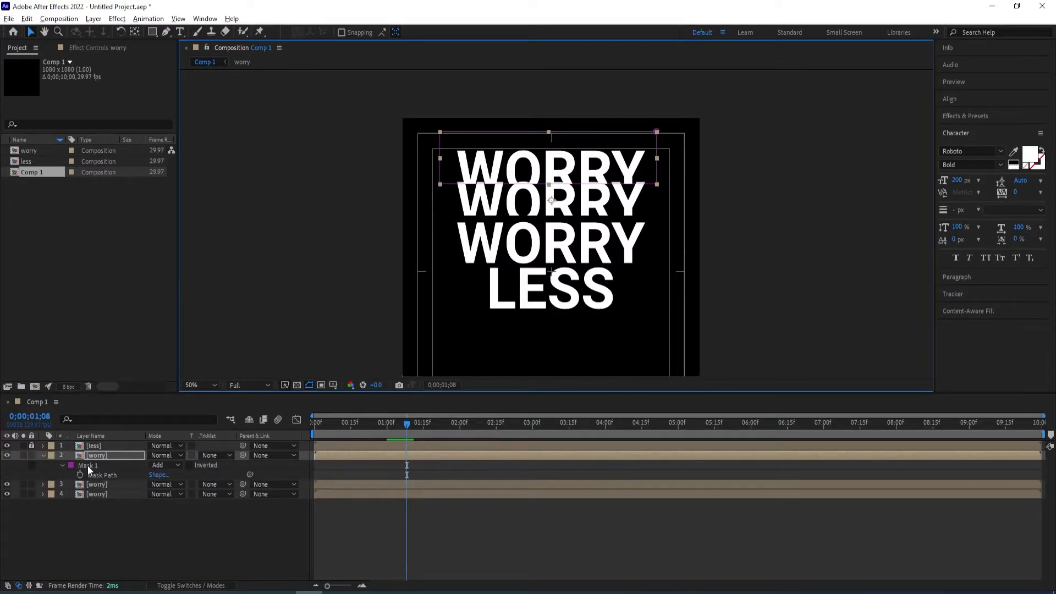
pyautogui.click(90, 467)
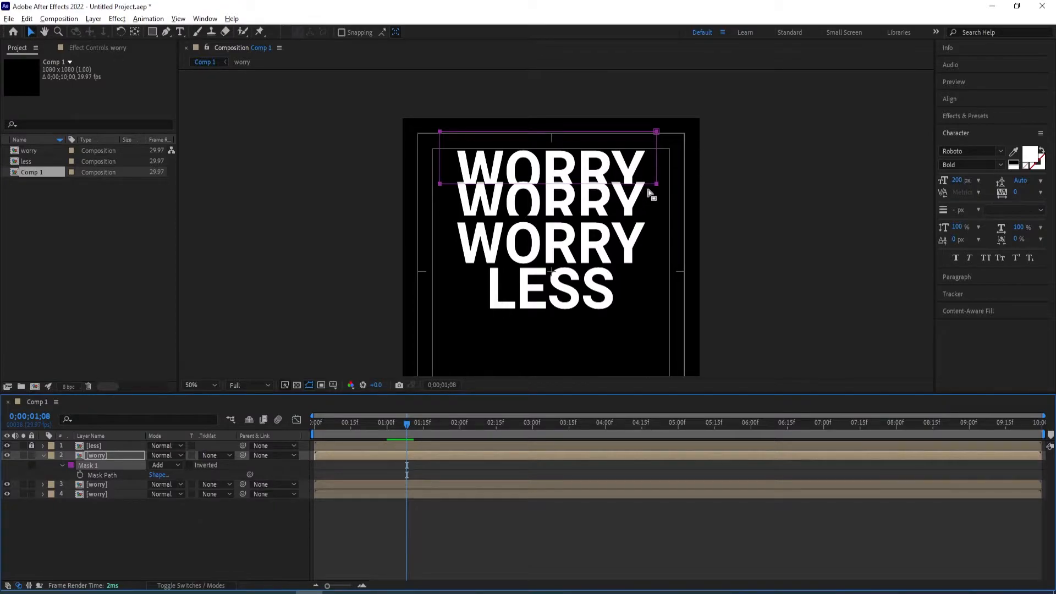
pyautogui.moveTo(678, 177); pyautogui.dragTo(413, 200)
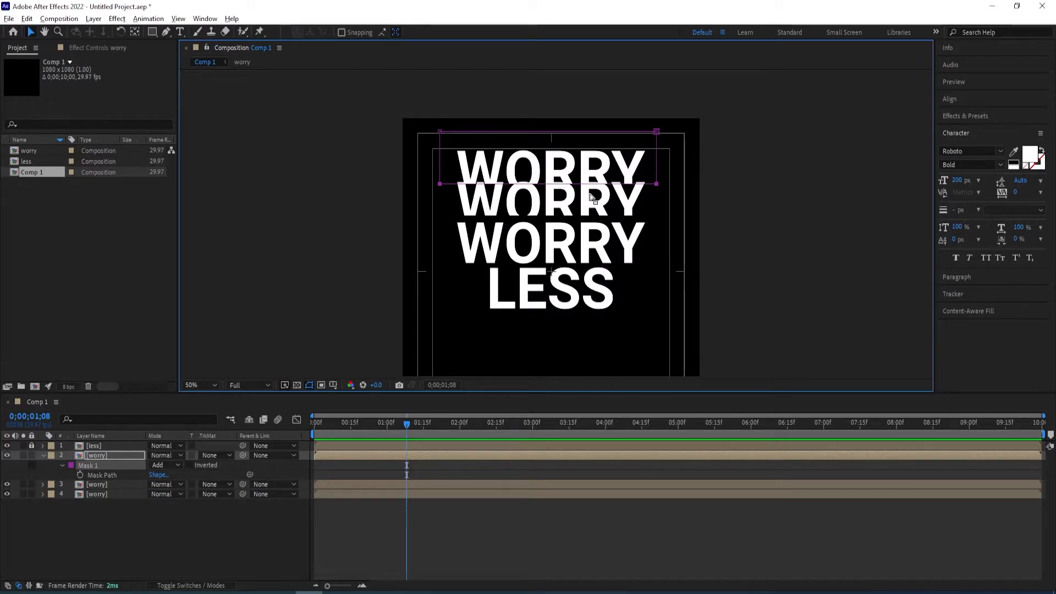
pyautogui.hotkey('shift', 'Up')
pyautogui.hotkey('shift', 'Up')
pyautogui.hotkey('shift', 'Up')
pyautogui.hotkey('shift', 'Up')
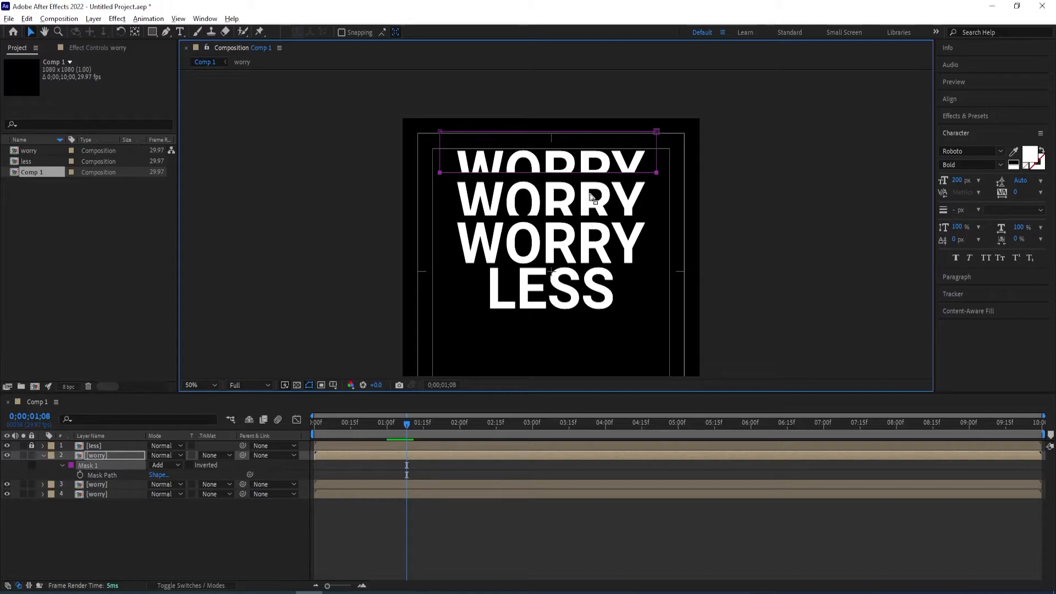
pyautogui.press('Down')
pyautogui.press('Down')
pyautogui.press('Down')
pyautogui.press('Down')
pyautogui.press('Down')
pyautogui.press('Down')
pyautogui.press('Down')
pyautogui.press('Down')
pyautogui.press('Down')
pyautogui.press('Down')
pyautogui.press('Down')
pyautogui.press('Down')
pyautogui.press('Down')
pyautogui.press('Down')
pyautogui.press('Down')
pyautogui.press('Down')
pyautogui.press('Down')
pyautogui.press('Down')
pyautogui.press('Down')
pyautogui.press('Down')
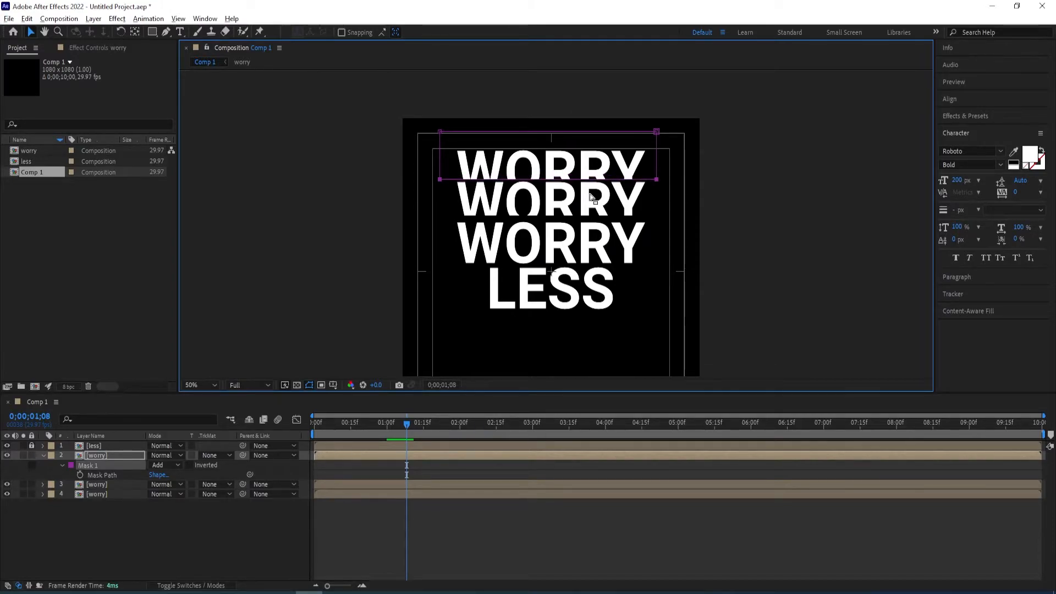
pyautogui.press('Down')
pyautogui.press('Down')
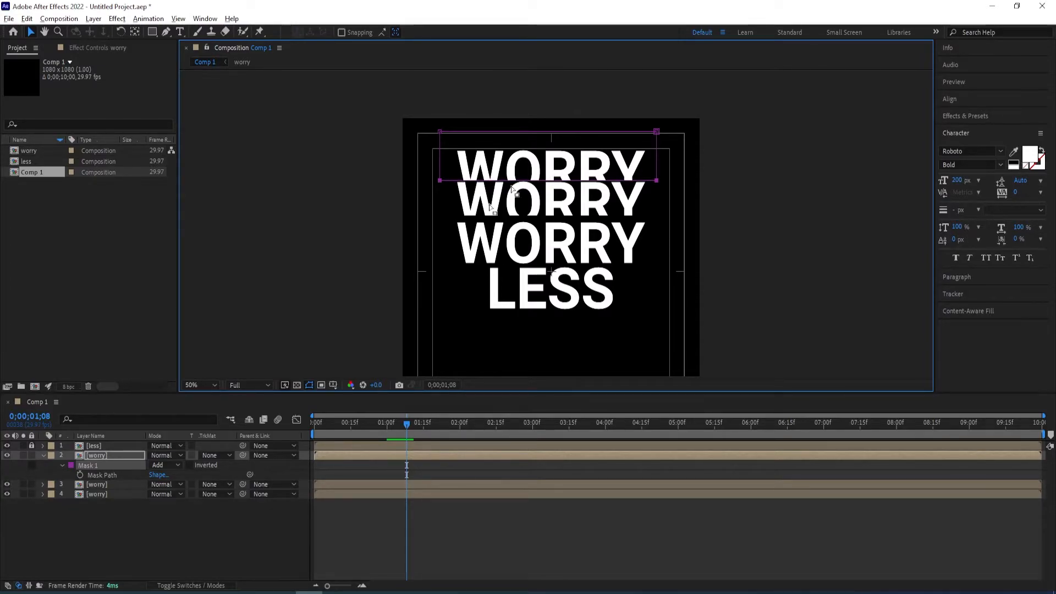
pyautogui.click(155, 523)
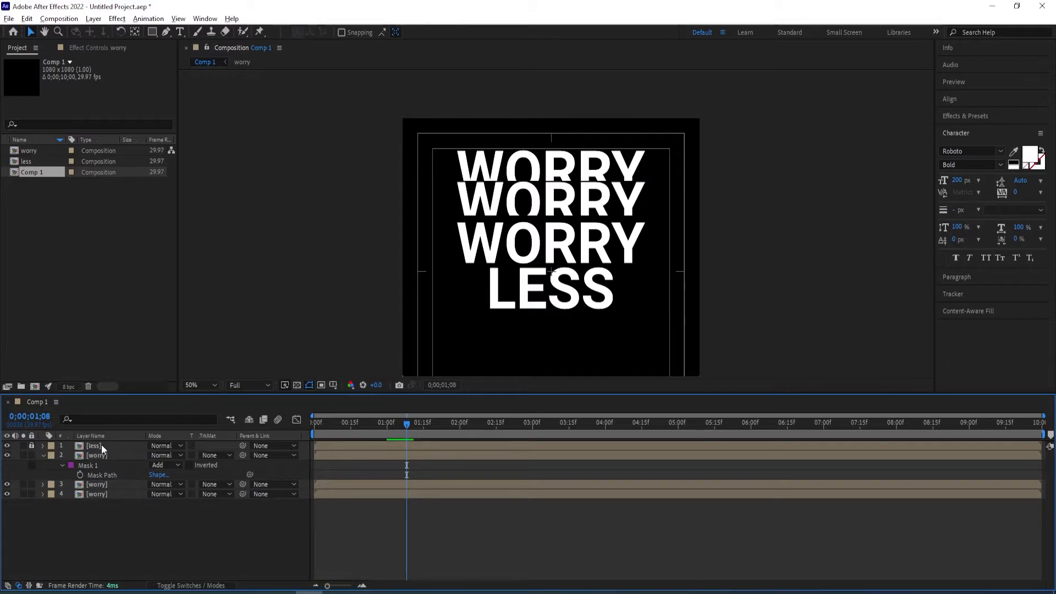
# Duplicate the topmost masked WORRY copy and move the new copy up to form a third partial row
pyautogui.click(92, 455)
pyautogui.click(44, 456)
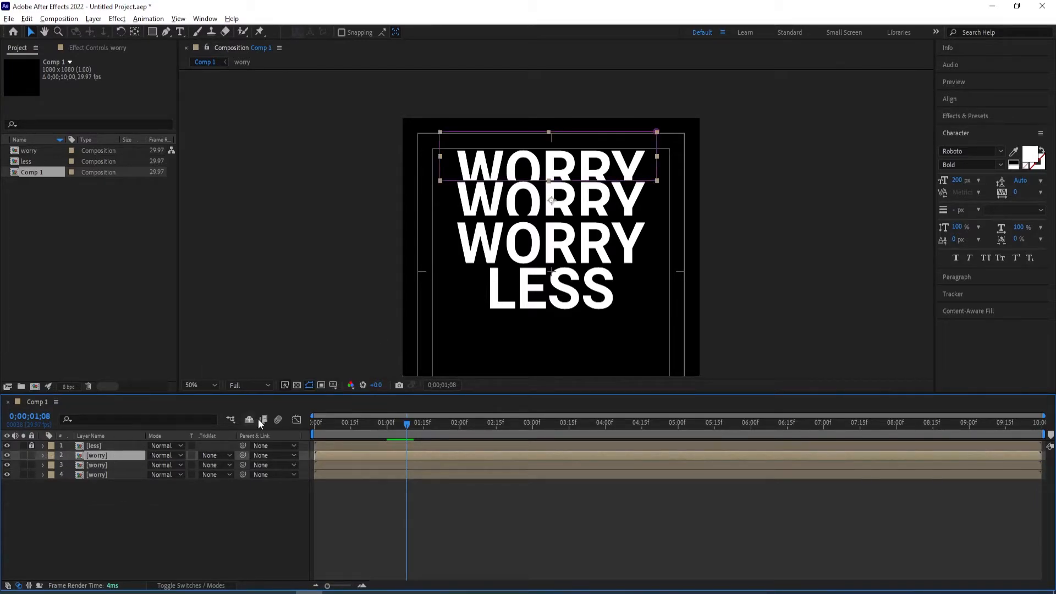
pyautogui.hotkey('ctrl', 'd')
pyautogui.moveTo(557, 176); pyautogui.dragTo(557, 152)
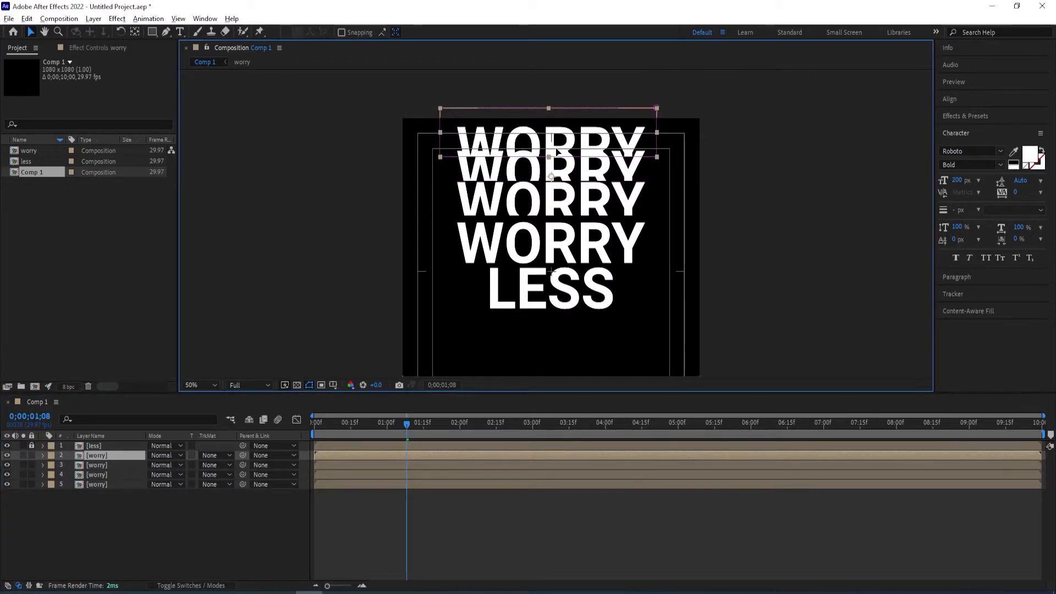
pyautogui.press('Return')
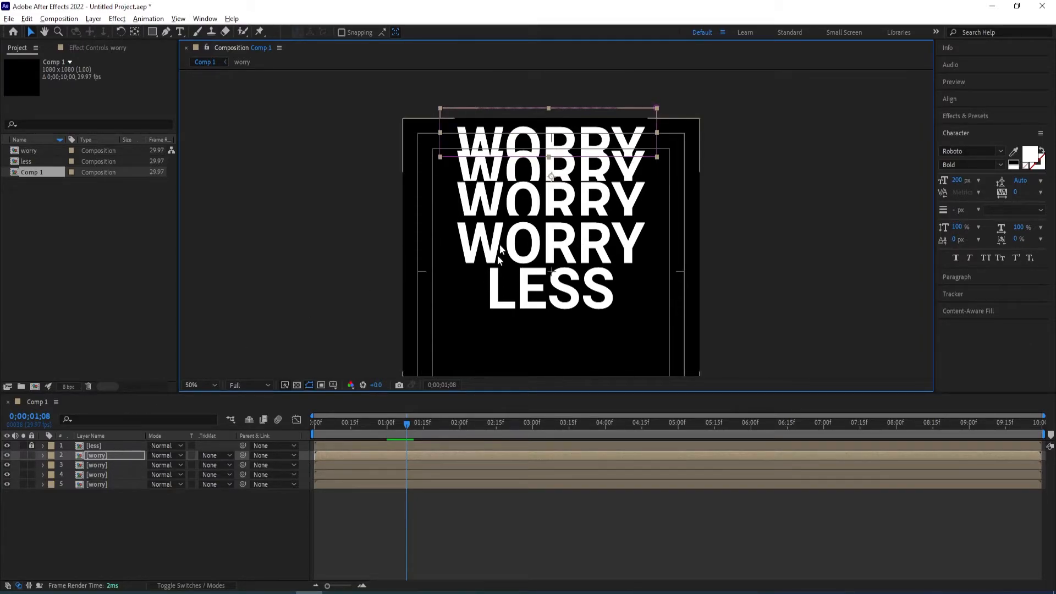
# Raise the bottom edge of the third WORRY copy's mask so its visible strip is shorter than the row below
pyautogui.press('m')
pyautogui.click(92, 465)
pyautogui.moveTo(670, 155); pyautogui.dragTo(415, 165)
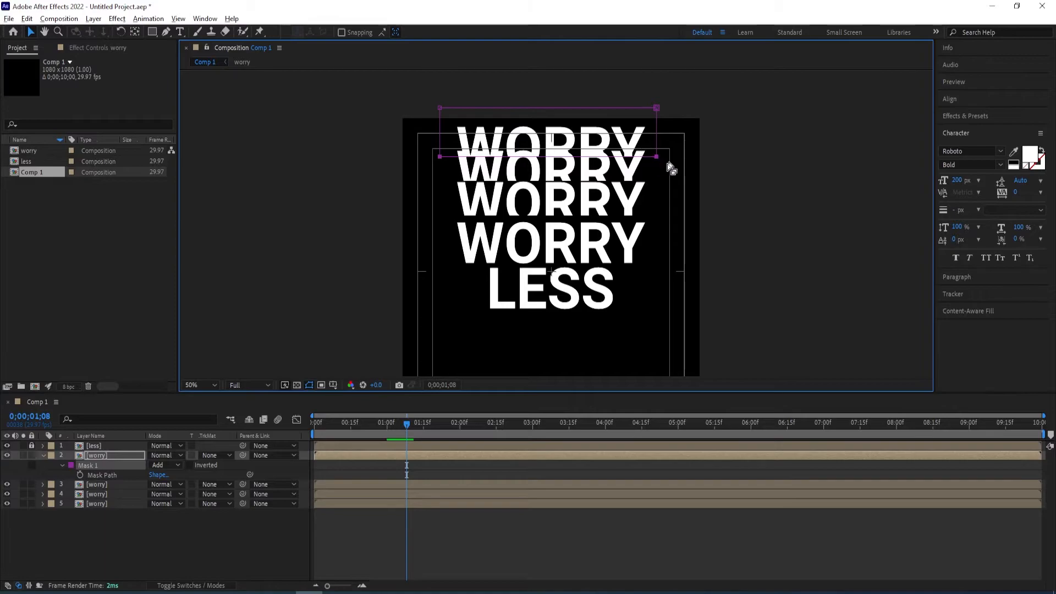
pyautogui.hotkey('shift', 'Up')
pyautogui.hotkey('shift', 'Up')
pyautogui.hotkey('shift', 'Down')
pyautogui.hotkey('shift', 'Down')
pyautogui.press('Up')
pyautogui.press('Up')
pyautogui.press('Up')
pyautogui.press('Up')
pyautogui.press('Up')
pyautogui.press('Up')
pyautogui.press('Up')
pyautogui.press('Up')
pyautogui.press('Up')
pyautogui.press('Up')
pyautogui.press('Up')
pyautogui.press('Up')
pyautogui.press('Up')
pyautogui.press('Up')
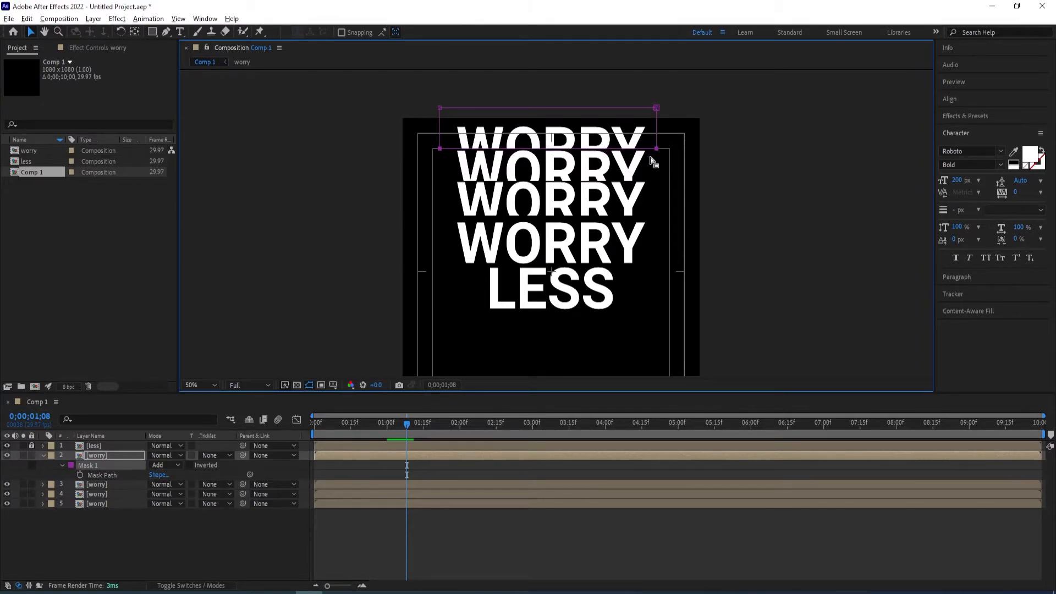
pyautogui.click(193, 537)
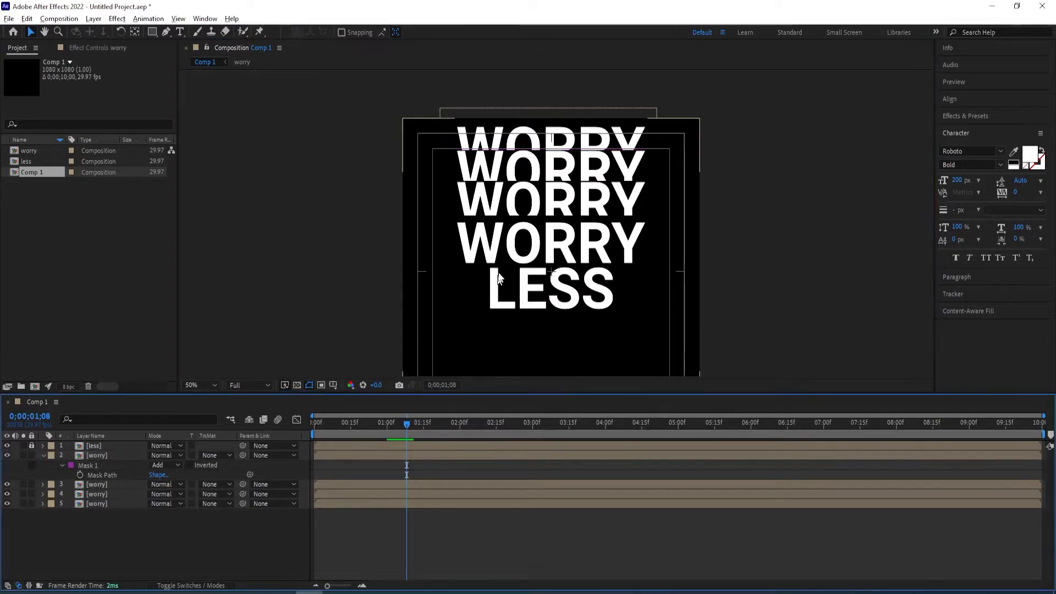
# Move the three masked WORRY copies down together until they meet the top of the full WORRY text
pyautogui.click(108, 457)
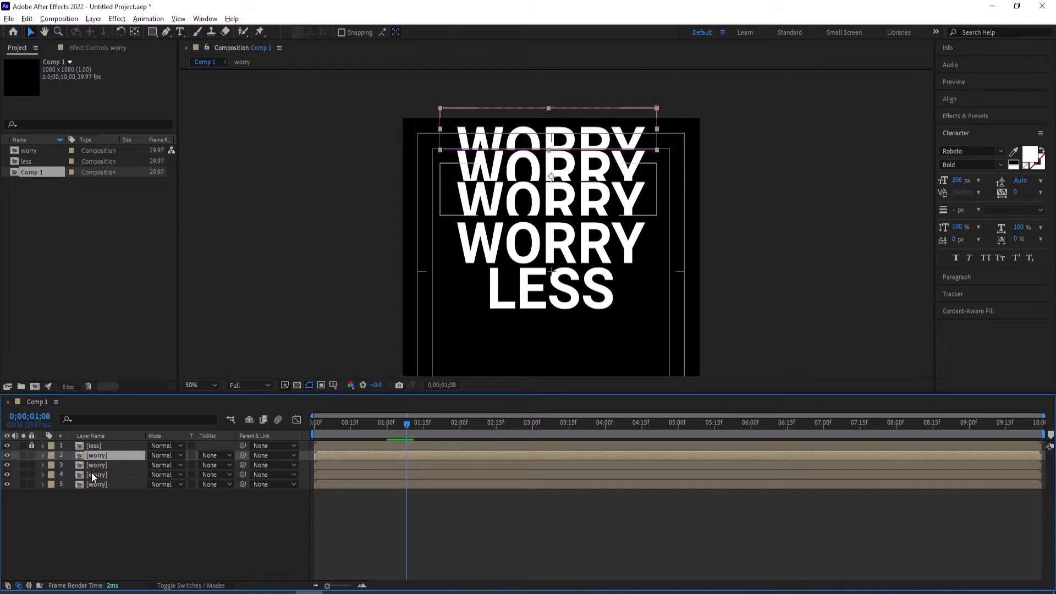
pyautogui.keyDown('shift'); pyautogui.click(92, 474); pyautogui.keyUp('shift')
pyautogui.moveTo(553, 143); pyautogui.dragTo(552, 149)
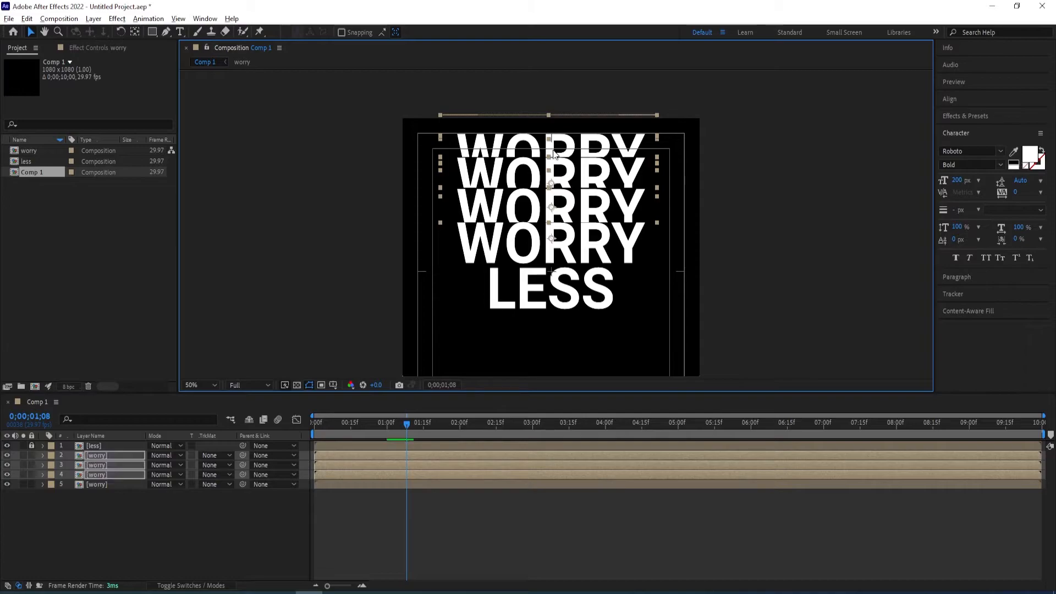
pyautogui.click(107, 554)
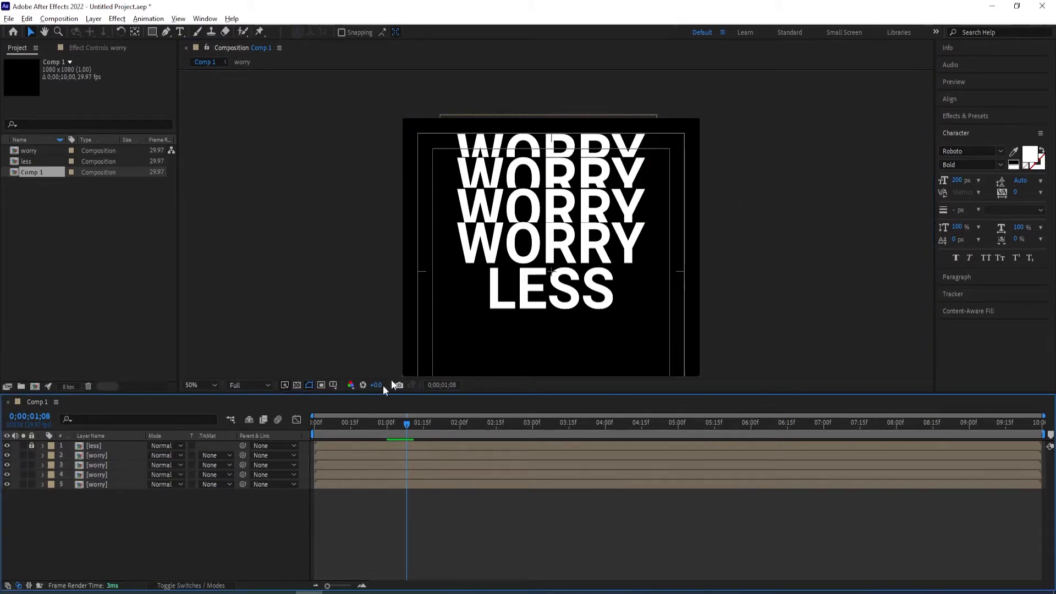
# Raise the bottom edge of the mask on the middle WORRY copy, layer 3, to shorten its visible strip
pyautogui.click(104, 466)
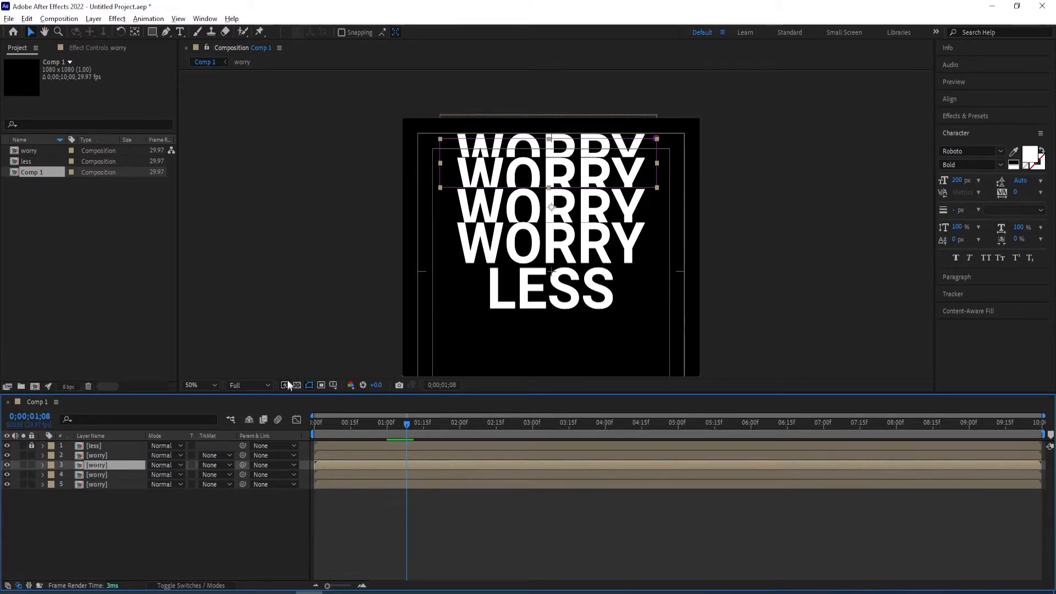
pyautogui.press('m')
pyautogui.click(89, 475)
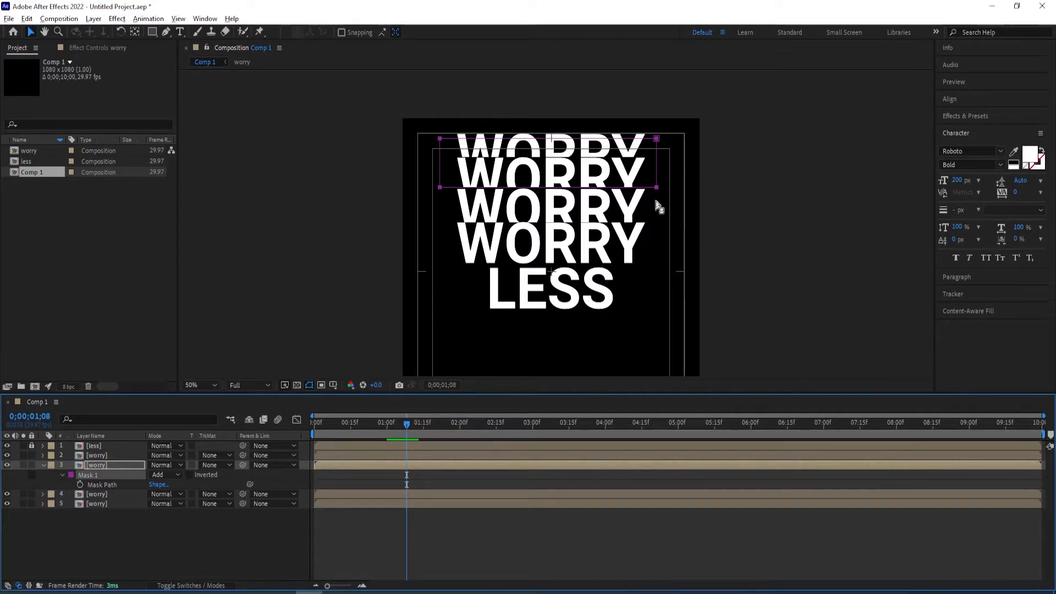
pyautogui.moveTo(668, 188); pyautogui.dragTo(428, 178)
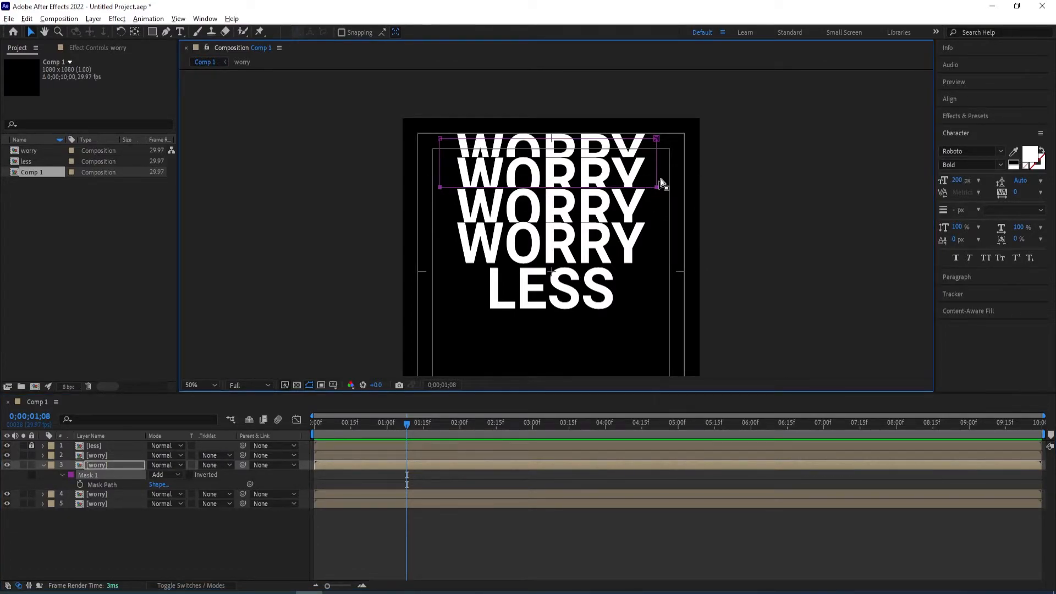
pyautogui.hotkey('shift', 'Up')
pyautogui.hotkey('shift', 'Up')
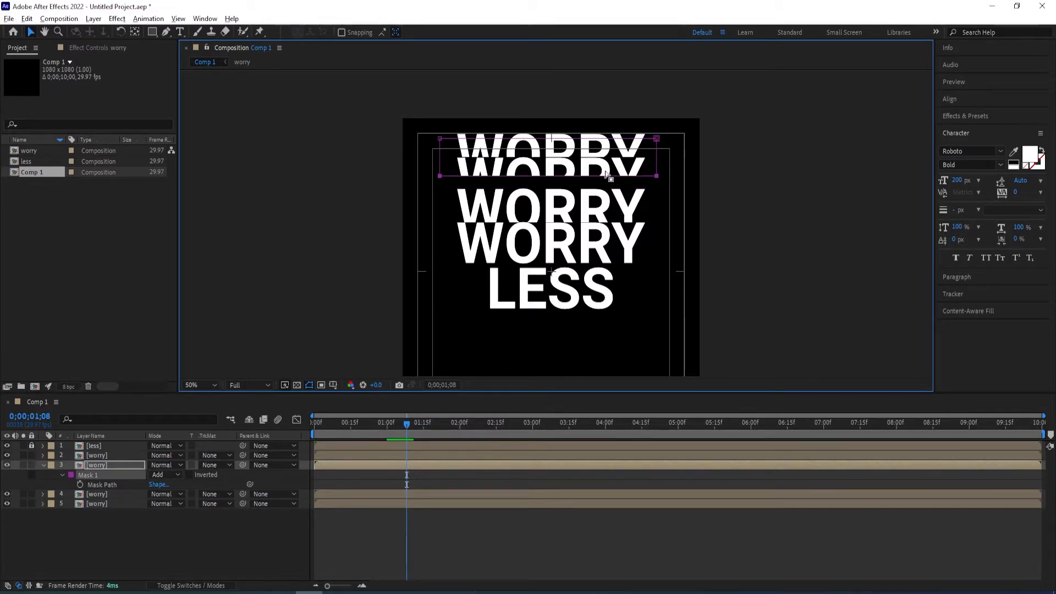
# Move the middle and topmost WORRY copies down to close the gaps between the stacked rows
pyautogui.click(113, 466)
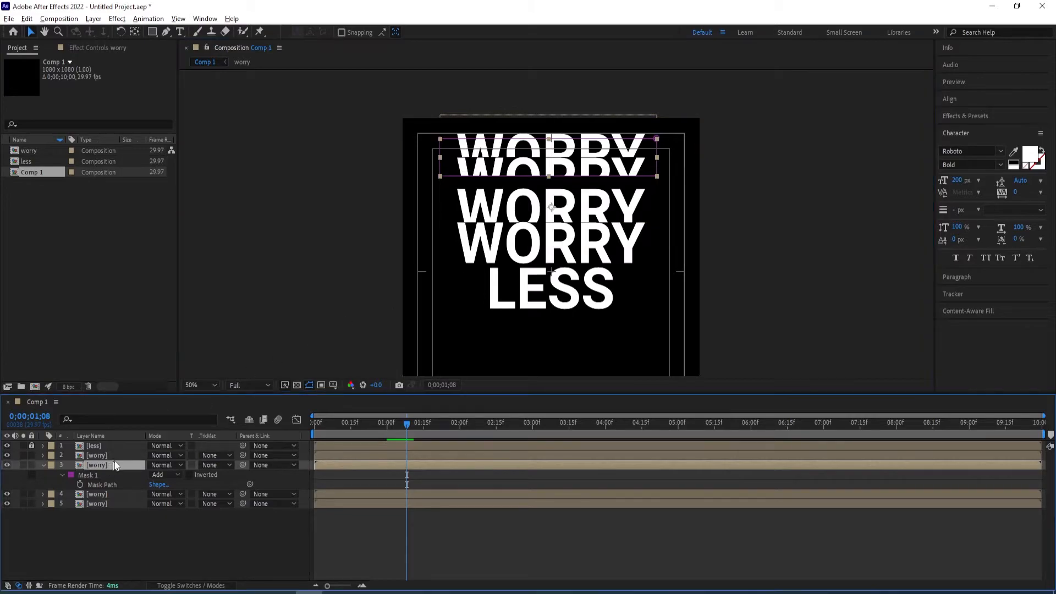
pyautogui.moveTo(604, 168); pyautogui.dragTo(604, 181)
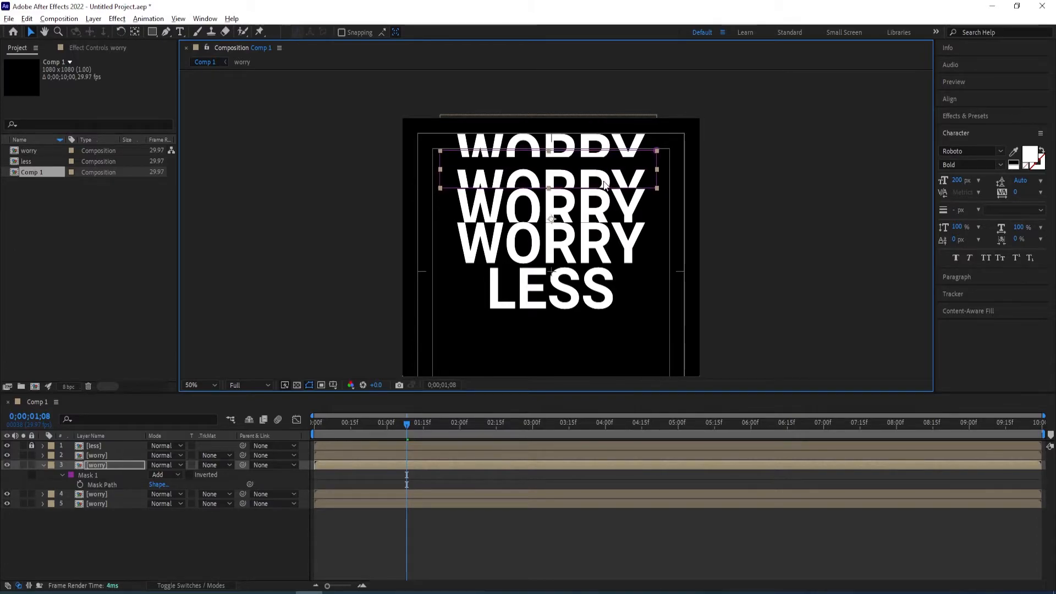
pyautogui.click(107, 456)
pyautogui.moveTo(603, 146); pyautogui.dragTo(602, 154)
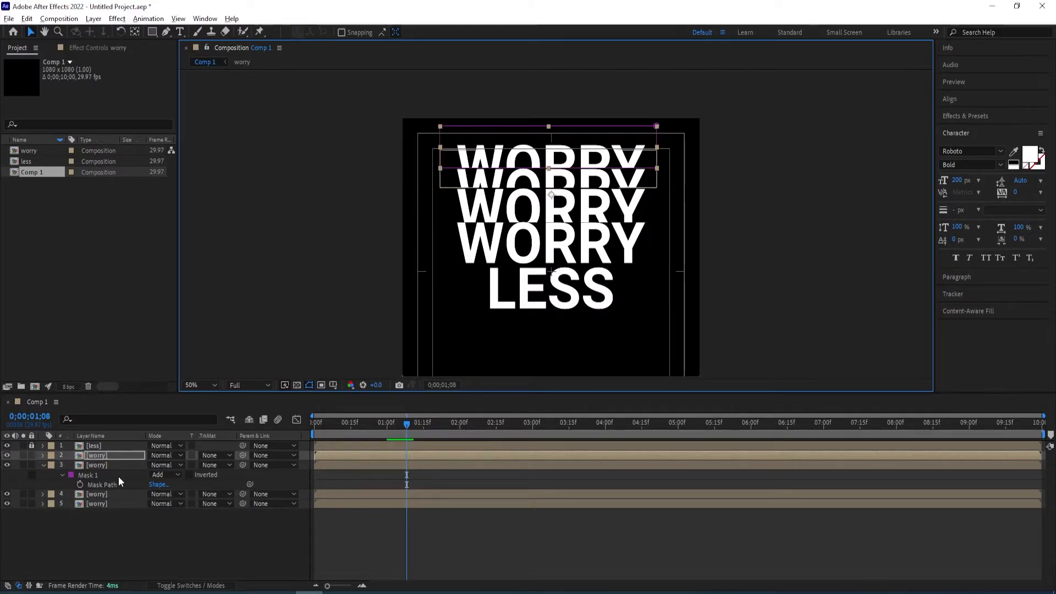
# Raise the bottom edge of the mask on the topmost WORRY copy, layer 2, to shorten its visible strip
pyautogui.press('m')
pyautogui.click(91, 466)
pyautogui.moveTo(672, 167); pyautogui.dragTo(444, 160)
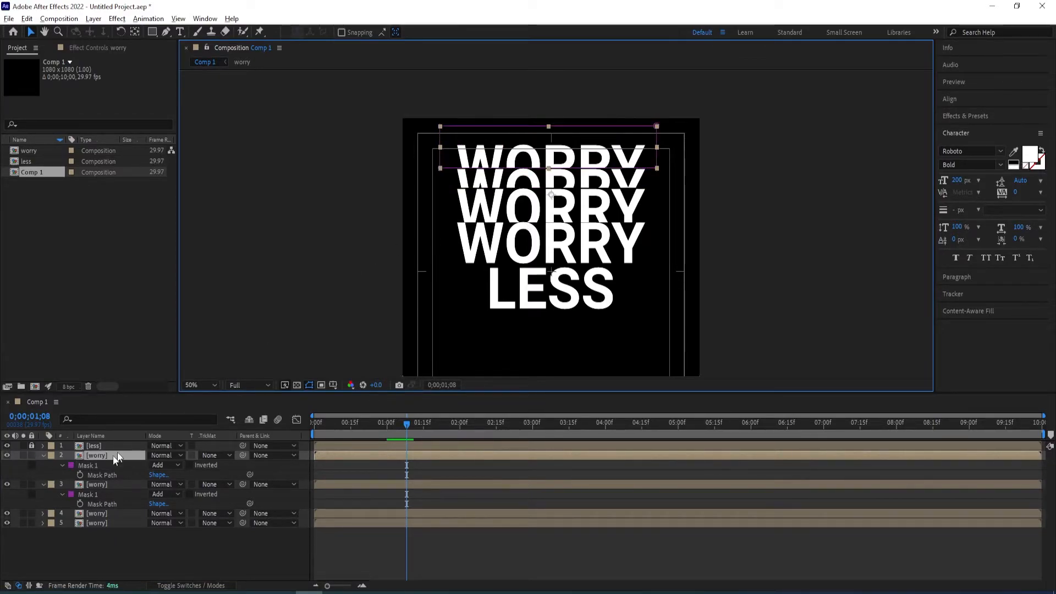
pyautogui.click(86, 466)
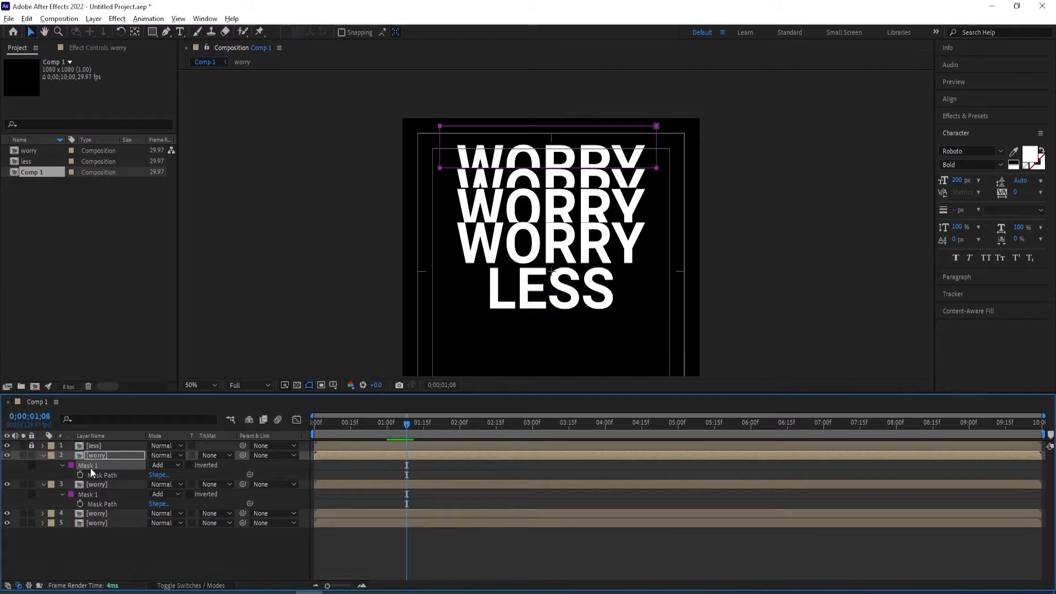
pyautogui.moveTo(669, 168); pyautogui.dragTo(415, 152)
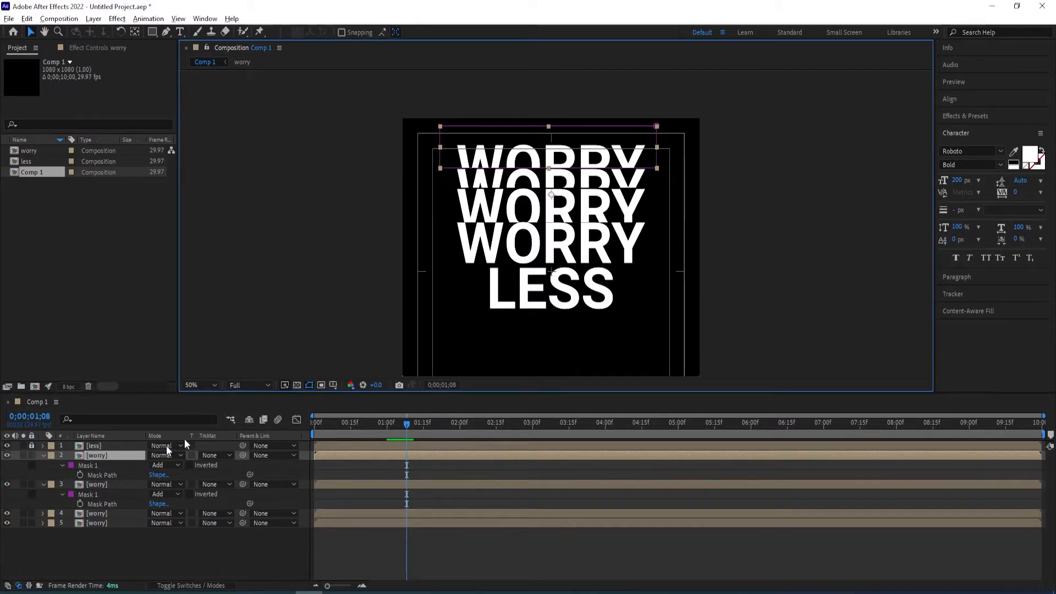
pyautogui.click(110, 464)
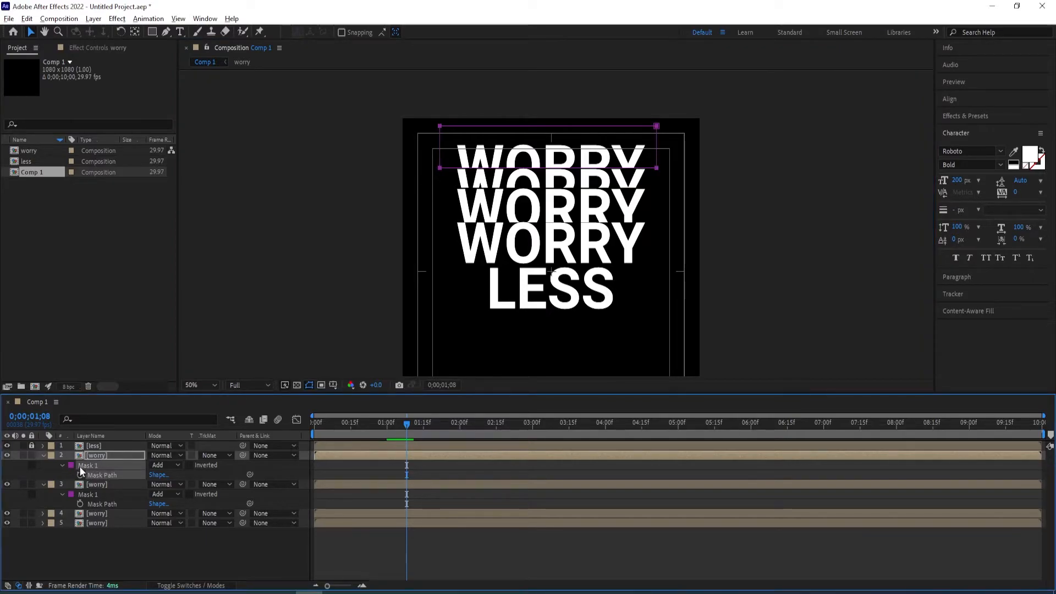
pyautogui.moveTo(682, 182); pyautogui.dragTo(432, 162)
pyautogui.moveTo(531, 169); pyautogui.dragTo(531, 159)
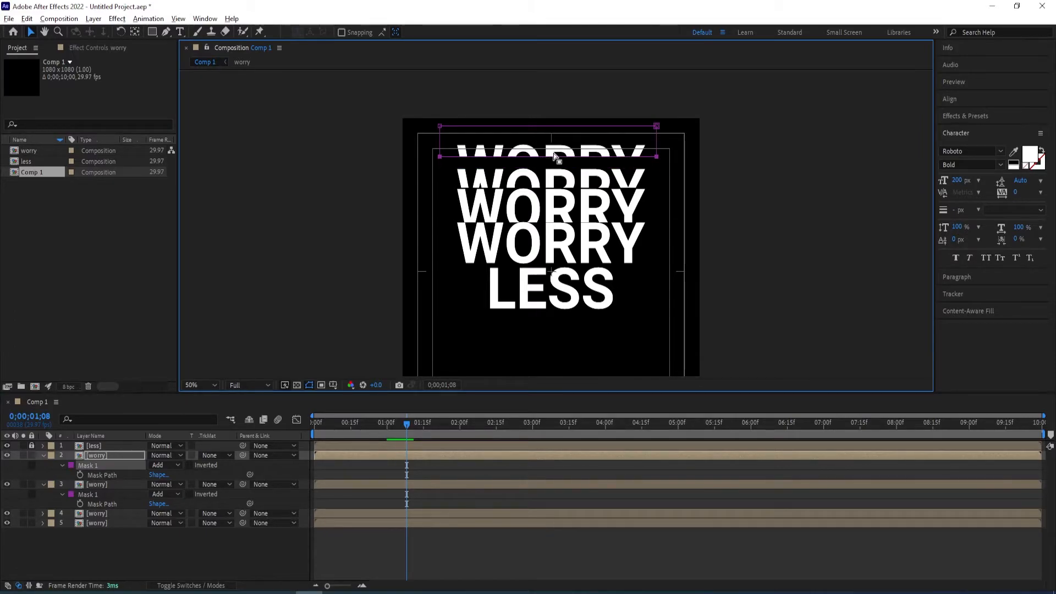
# Move the topmost WORRY copy down until its strip meets the row below
pyautogui.moveTo(552, 157); pyautogui.dragTo(552, 167)
pyautogui.hotkey('ctrl', 'z')
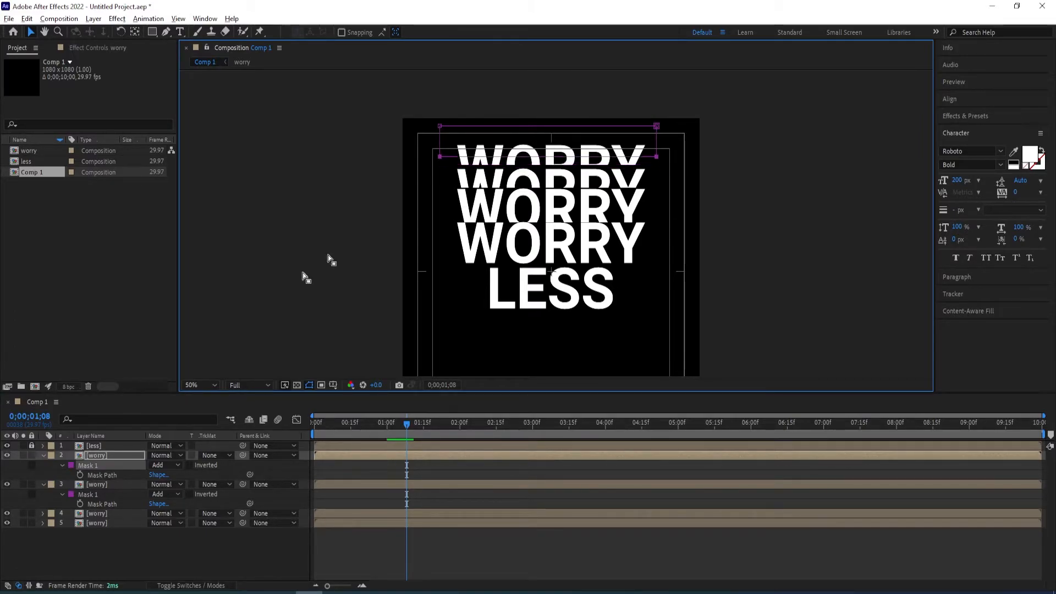
pyautogui.click(106, 454)
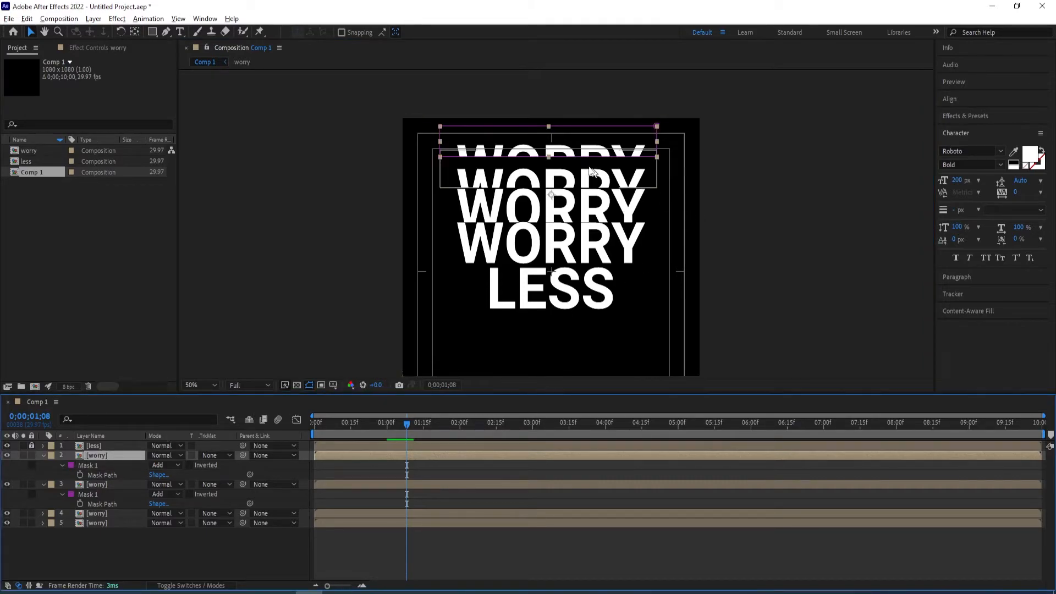
pyautogui.moveTo(569, 156); pyautogui.dragTo(571, 165)
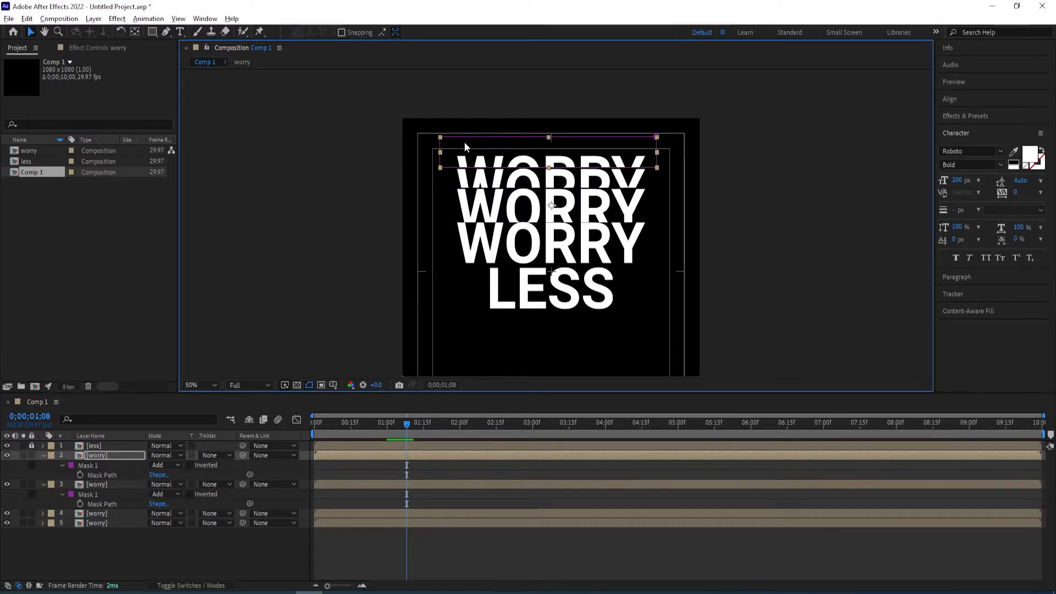
# Duplicate the topmost masked WORRY copy and move the duplicate up above the stack
pyautogui.click(43, 455)
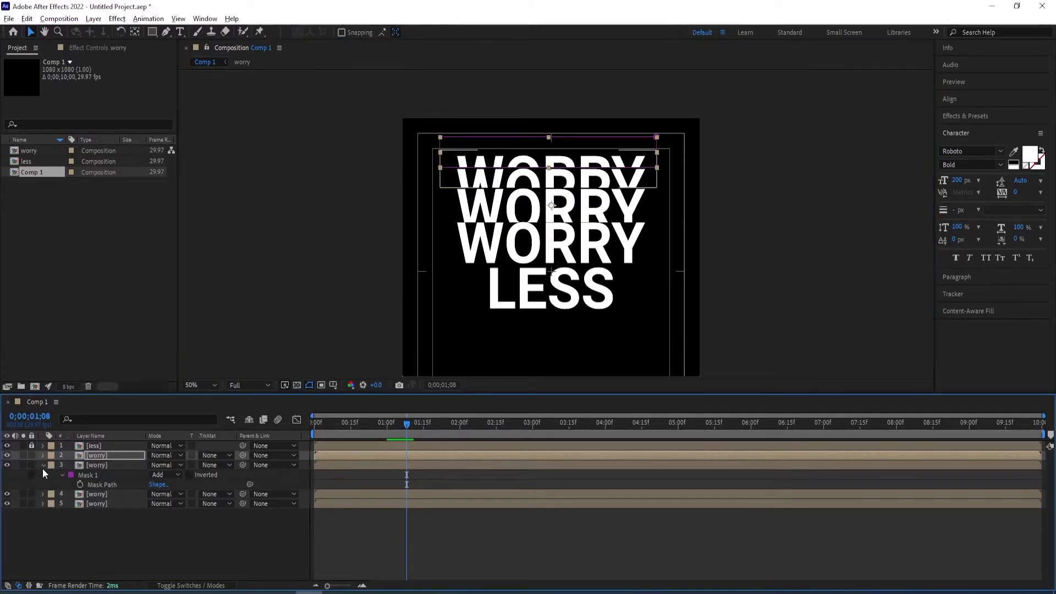
pyautogui.click(42, 466)
pyautogui.hotkey('ctrl', 'd')
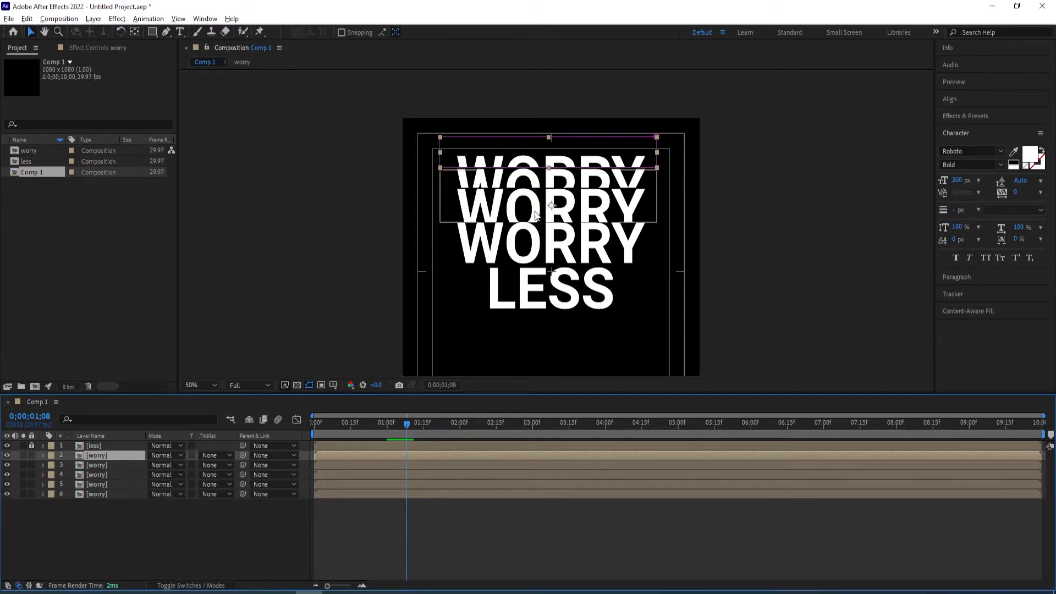
pyautogui.moveTo(559, 166); pyautogui.dragTo(567, 153)
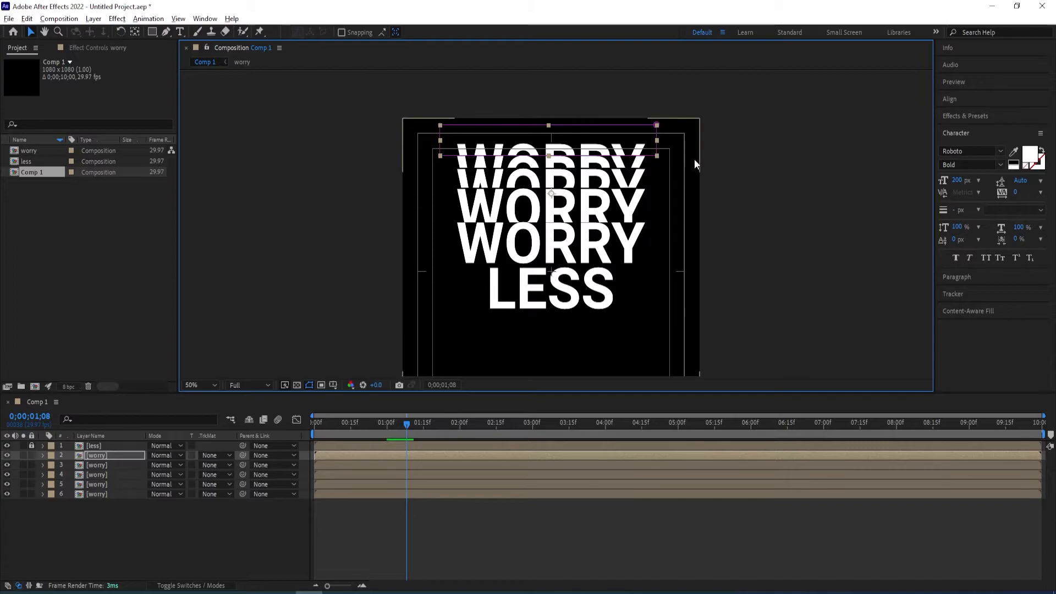
# Raise the bottom edge of the new topmost WORRY copy's mask slightly to make the thinnest strip
pyautogui.press('m')
pyautogui.click(88, 464)
pyautogui.moveTo(673, 171); pyautogui.dragTo(431, 146)
pyautogui.press('Up')
pyautogui.press('Up')
pyautogui.press('Up')
pyautogui.press('Up')
pyautogui.press('Up')
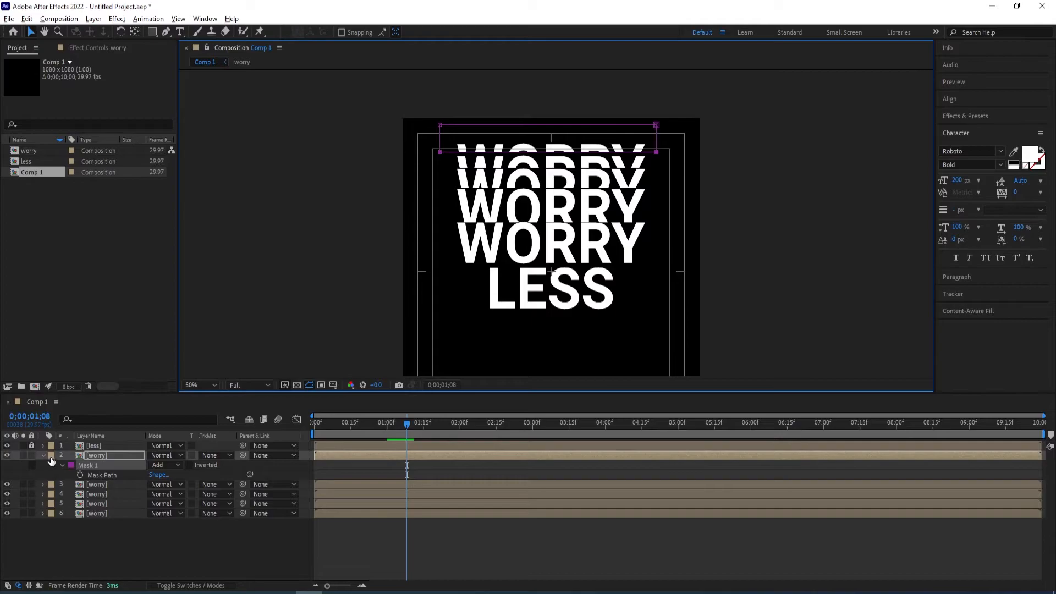
# Move the new topmost WORRY copy, layer 2, down slightly to close the gap above the next row
pyautogui.click(42, 456)
pyautogui.click(568, 151)
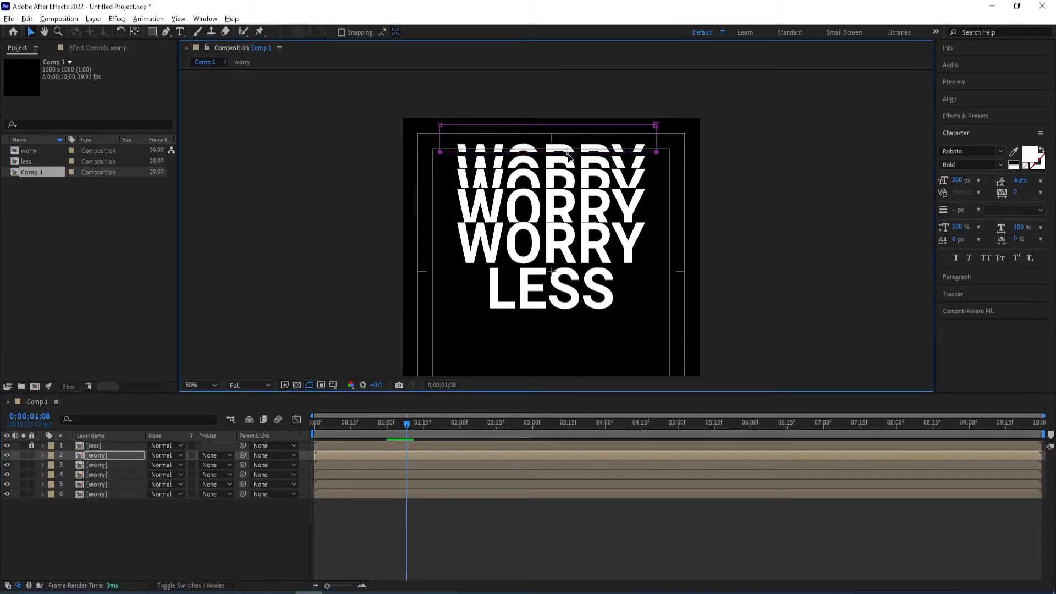
pyautogui.click(72, 523)
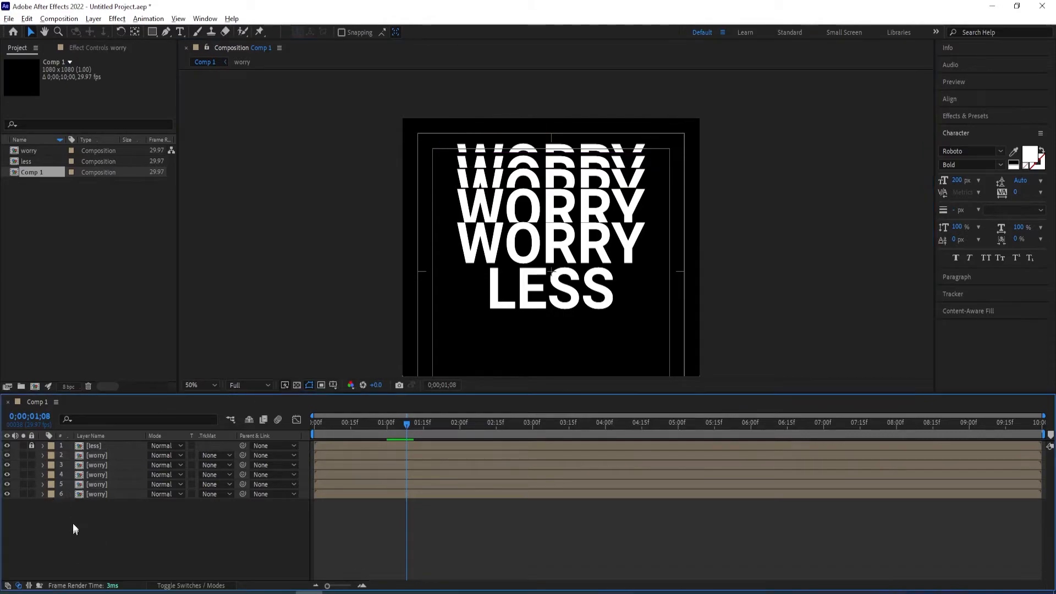
pyautogui.click(95, 455)
pyautogui.moveTo(550, 144); pyautogui.dragTo(549, 148)
pyautogui.click(169, 512)
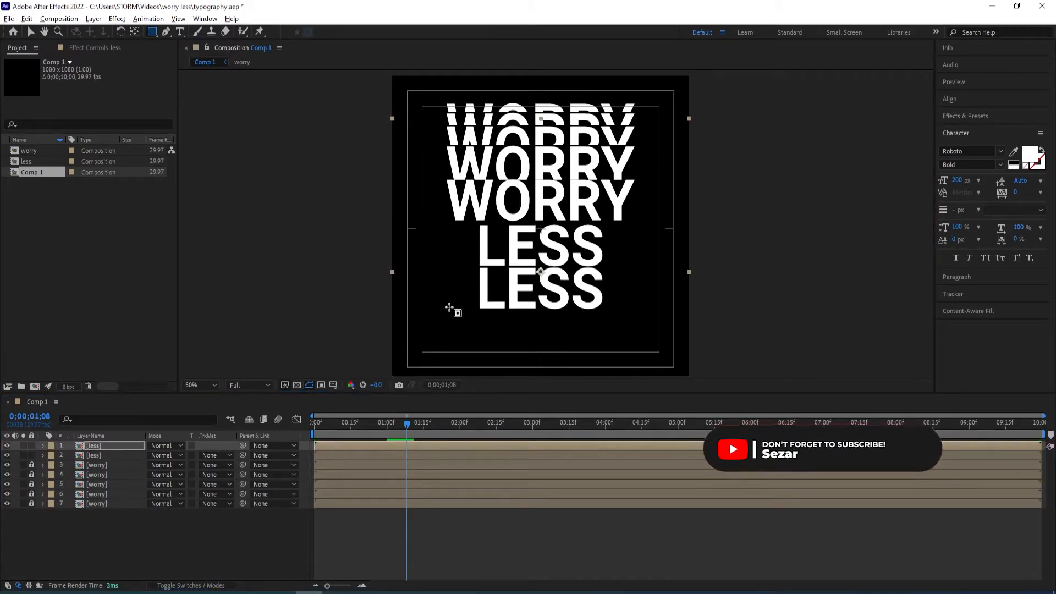
# Draw a rectangular mask around the lower LESS copy and move the copy up toward the full LESS text
pyautogui.moveTo(420, 275); pyautogui.dragTo(658, 321)
pyautogui.click(43, 446)
pyautogui.press('v')
pyautogui.moveTo(554, 310); pyautogui.dragTo(553, 302)
# Lower the top edge of the LESS copy's mask and reposition the copy directly beneath the full LESS text
pyautogui.click(101, 447)
pyautogui.press('m')
pyautogui.moveTo(413, 256); pyautogui.dragTo(667, 273)
pyautogui.hotkey('shift', 'Down')
pyautogui.hotkey('shift', 'Down')
pyautogui.moveTo(569, 311); pyautogui.dragTo(569, 298)
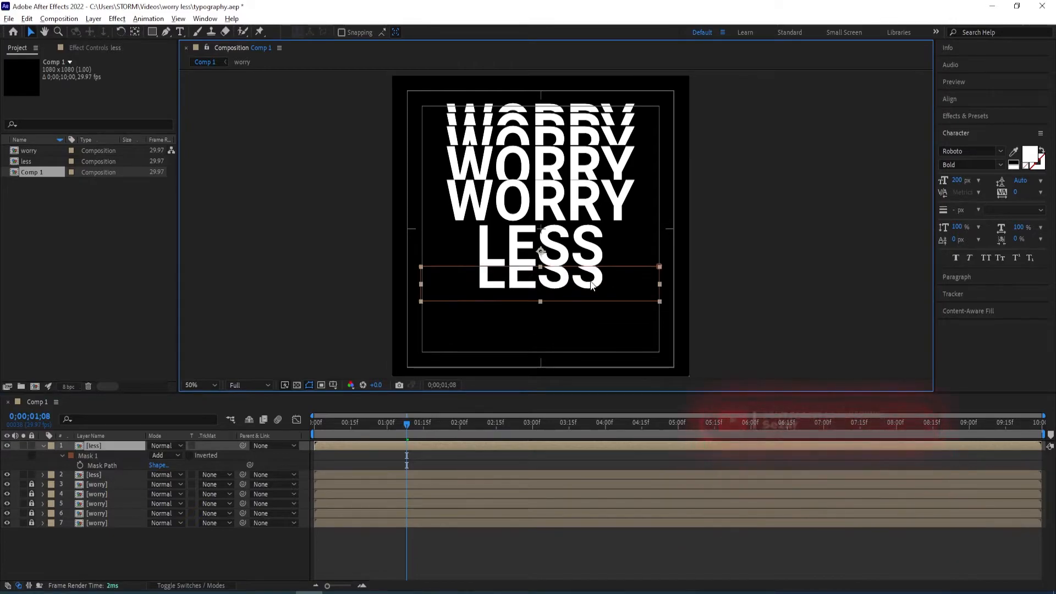
pyautogui.hotkey('shift', 'Up')
pyautogui.moveTo(681, 284); pyautogui.dragTo(665, 299)
pyautogui.click(60, 446)
pyautogui.hotkey('shift', 'Down')
# Duplicate the masked LESS copy and move the duplicate down below the existing row
pyautogui.hotkey('ctrl', 'd')
pyautogui.hotkey('shift', 'Down')
pyautogui.hotkey('shift', 'Down')
pyautogui.hotkey('shift', 'Down')
pyautogui.hotkey('shift', 'Down')
pyautogui.hotkey('shift', 'Down')
pyautogui.hotkey('shift', 'Down')
pyautogui.click(43, 445)
# Add a third masked LESS copy below the stack, lowering its mask's top edge for a shorter strip
pyautogui.hotkey('ctrl', 'd')
pyautogui.moveTo(500, 306); pyautogui.dragTo(500, 326)
pyautogui.press('m')
pyautogui.moveTo(415, 256); pyautogui.dragTo(678, 272)
pyautogui.hotkey('shift', 'Down')
pyautogui.click(110, 448)
pyautogui.moveTo(494, 279); pyautogui.dragTo(494, 278)
# Add a fourth LESS copy at the bottom of the stack, masked to the thinnest strip and closed up to the row above
pyautogui.hotkey('ctrl', 'd')
pyautogui.click(43, 456)
pyautogui.moveTo(561, 274); pyautogui.dragTo(561, 291)
pyautogui.press('m')
pyautogui.moveTo(686, 298); pyautogui.dragTo(418, 278)
pyautogui.hotkey('shift', 'Down')
pyautogui.click(110, 446)
pyautogui.moveTo(500, 298); pyautogui.dragTo(500, 293)
pyautogui.scroll(-1, 500, 292)
pyautogui.click(43, 446)
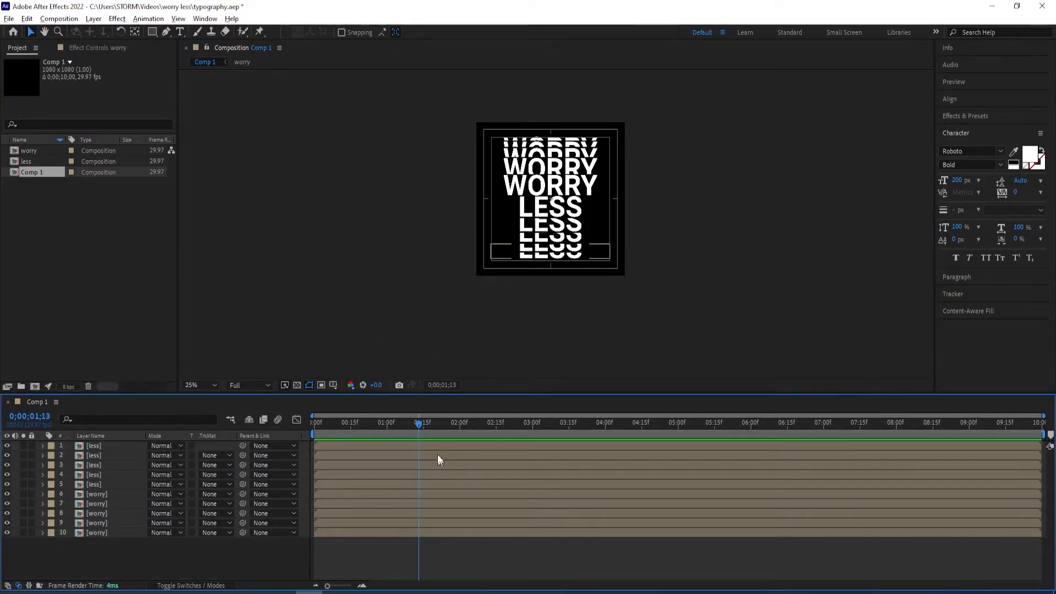
# Preview the animation from the start and park the time at 0;00;01;09
pyautogui.moveTo(425, 426); pyautogui.dragTo(324, 424)
pyautogui.press('space')
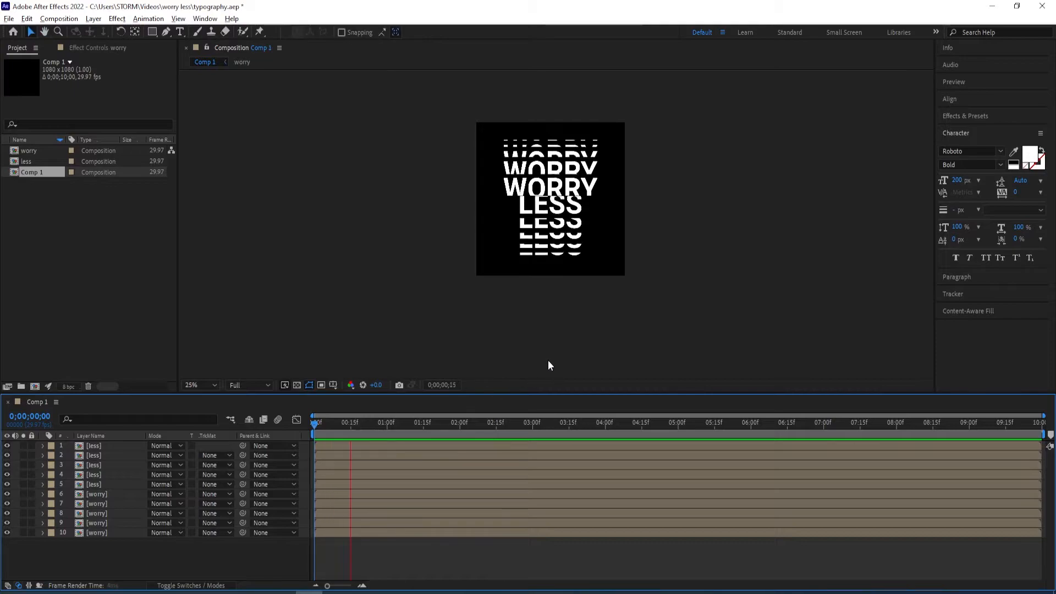
pyautogui.press('space')
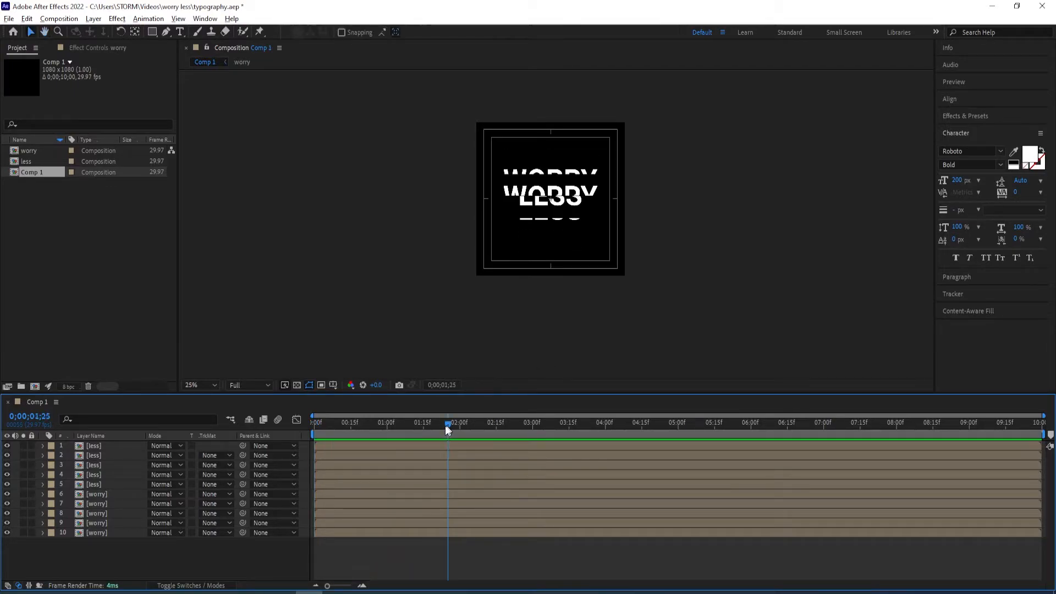
pyautogui.moveTo(447, 425); pyautogui.dragTo(409, 428)
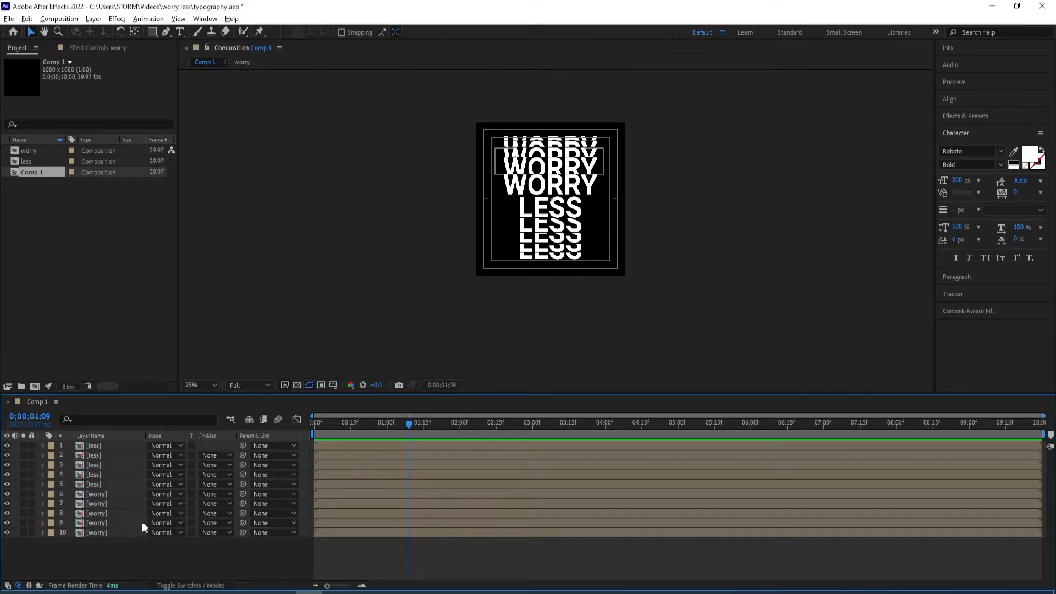
# Move the full WORRY layer from position 10 to position 6 in the layer order, directly below the LESS layers
pyautogui.click(98, 496)
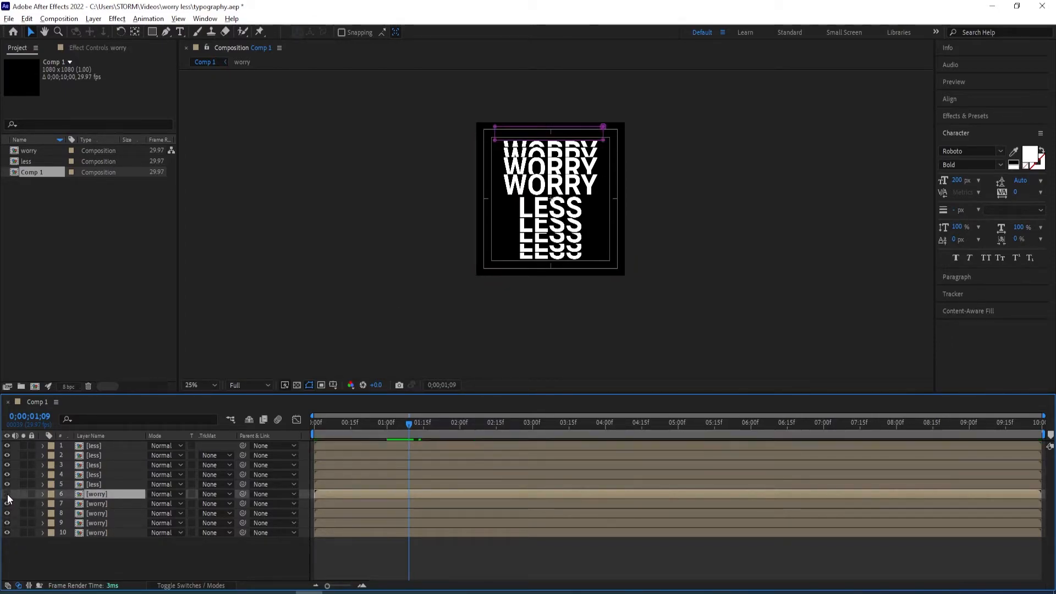
pyautogui.click(8, 531)
pyautogui.click(8, 532)
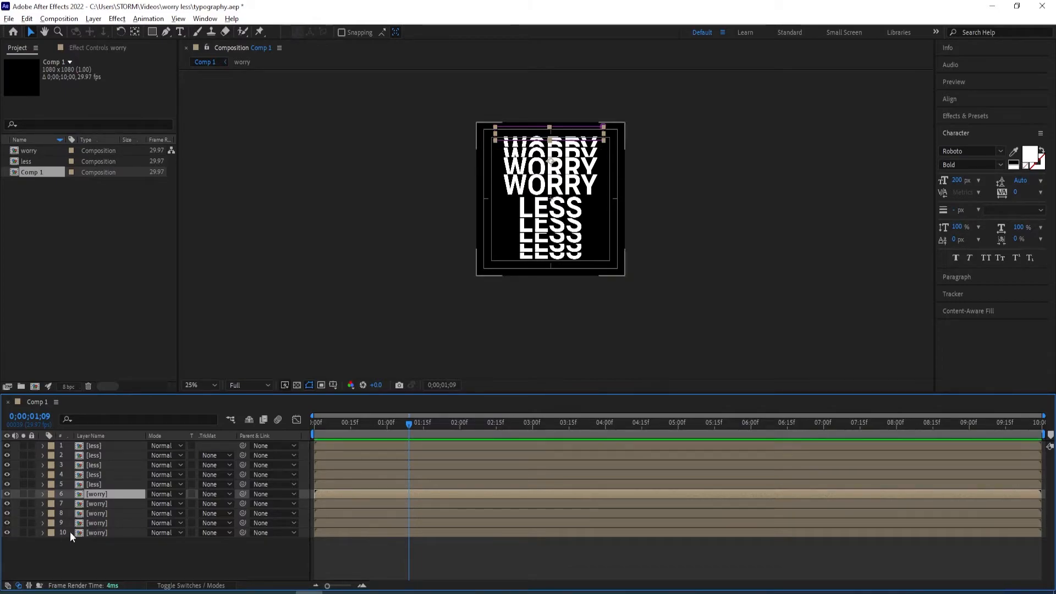
pyautogui.click(96, 532)
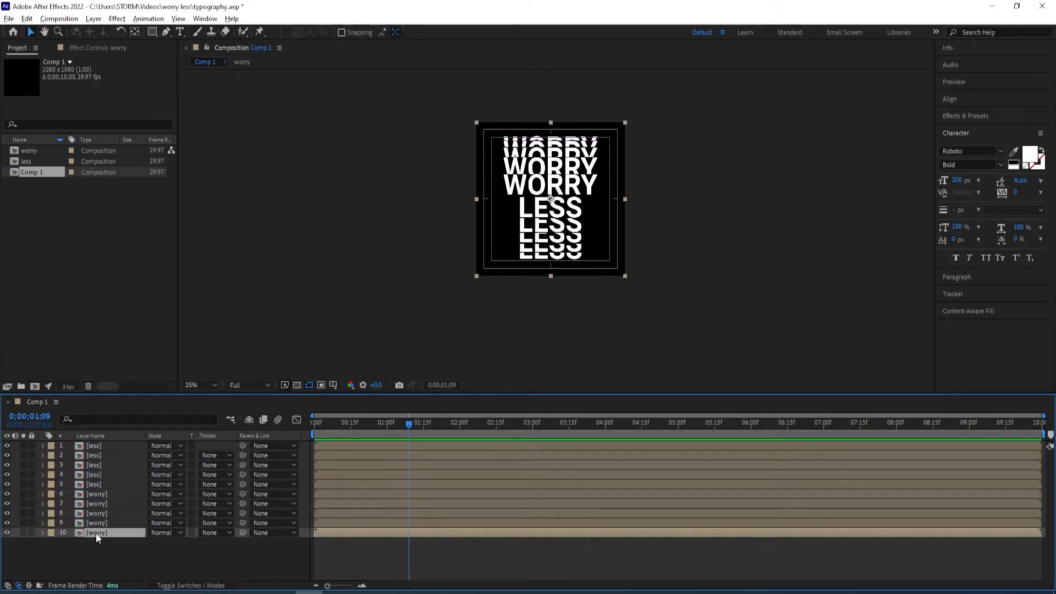
pyautogui.moveTo(97, 533); pyautogui.dragTo(95, 493)
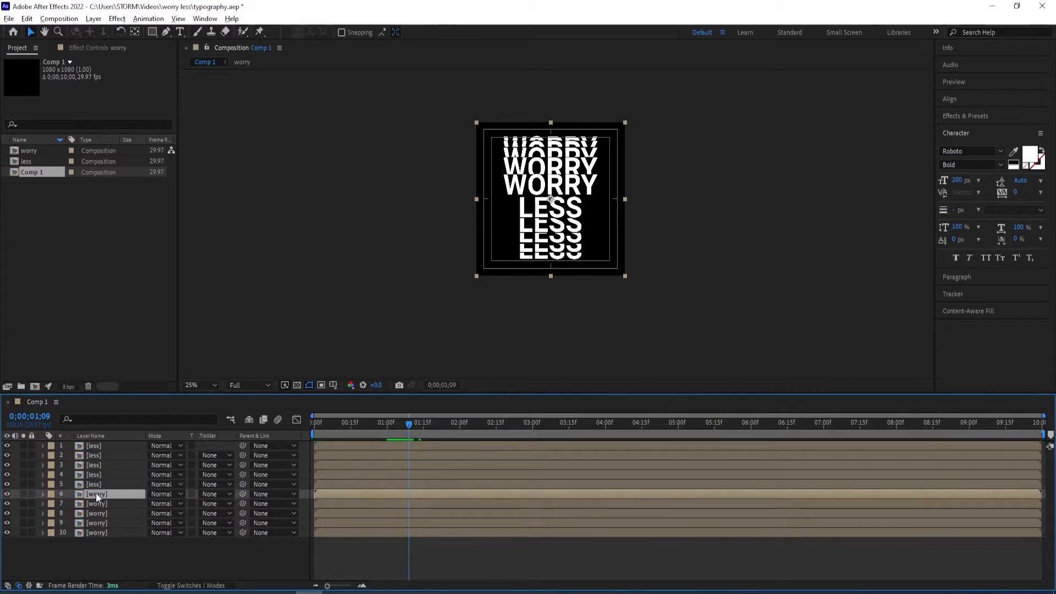
# Set the label colour of the full LESS and full WORRY layers, 5 and 6, to Green
pyautogui.click(7, 484)
pyautogui.click(6, 484)
pyautogui.keyDown('ctrl'); pyautogui.click(95, 485); pyautogui.keyUp('ctrl')
pyautogui.click(53, 488)
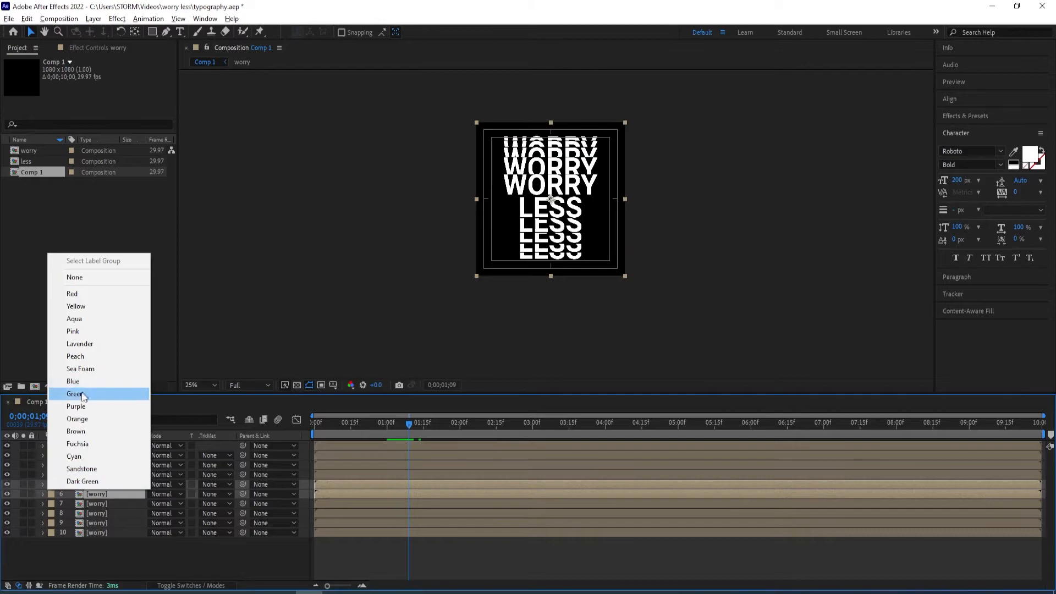
pyautogui.click(81, 410)
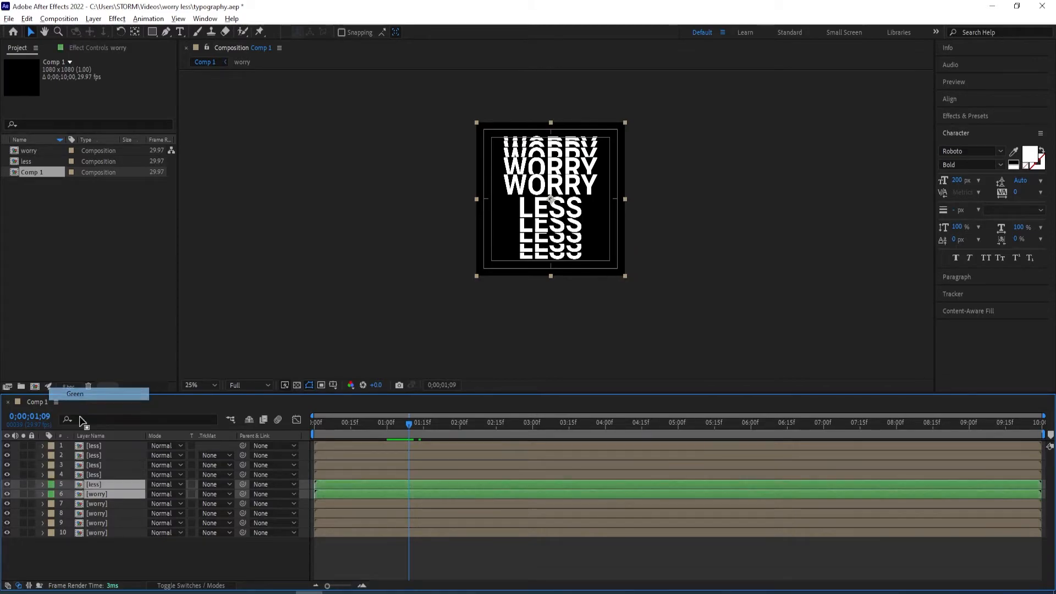
pyautogui.click(61, 564)
# Identify the masked WORRY copy closest to the full WORRY by toggling visibility, and move it to position 7 in the layer order
pyautogui.click(97, 504)
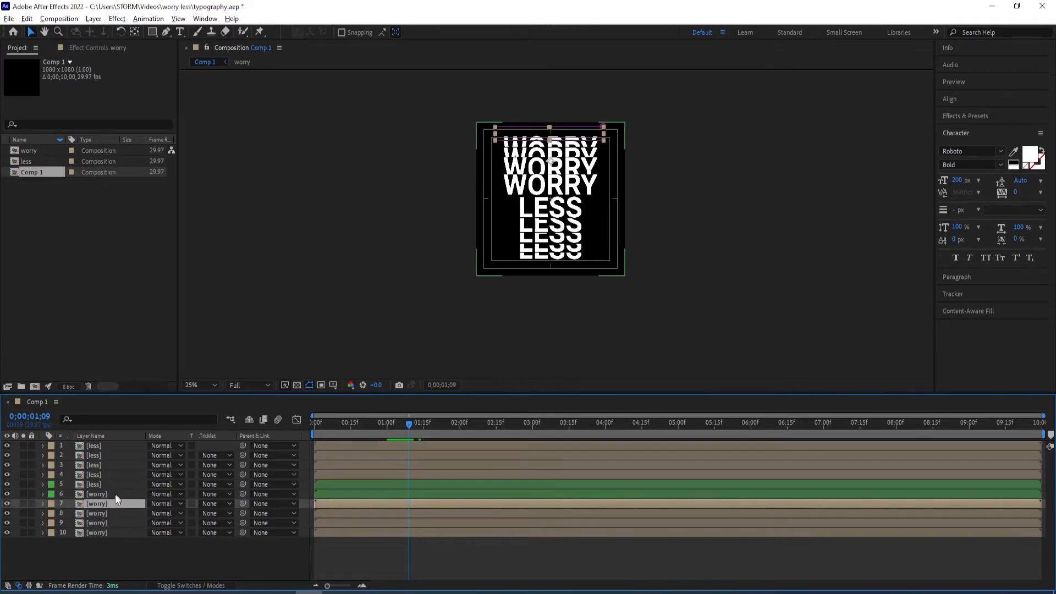
pyautogui.click(7, 505)
pyautogui.scroll(2, 541, 169)
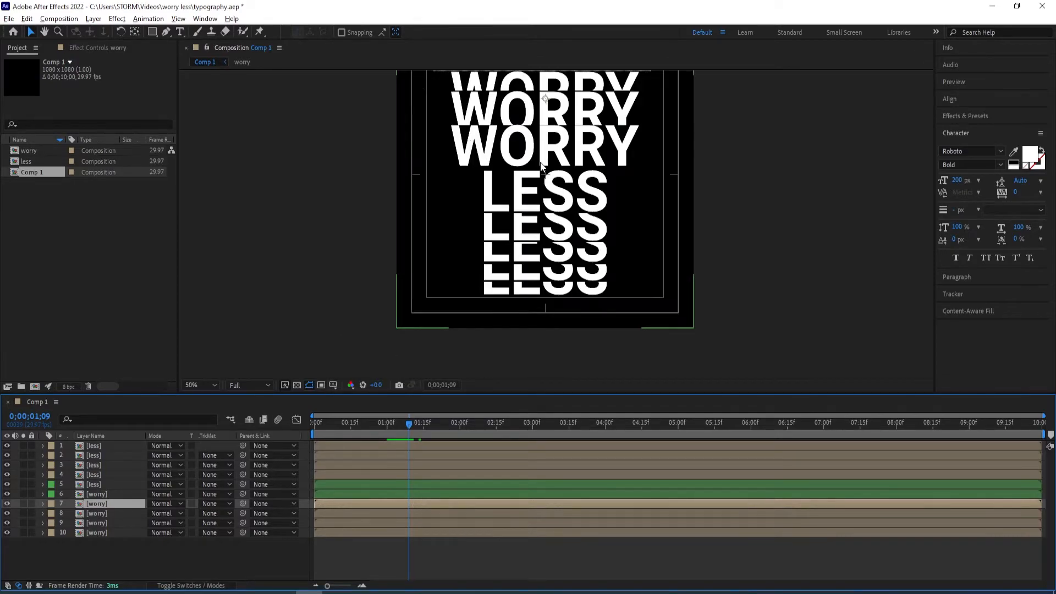
pyautogui.scroll(2, 531, 118)
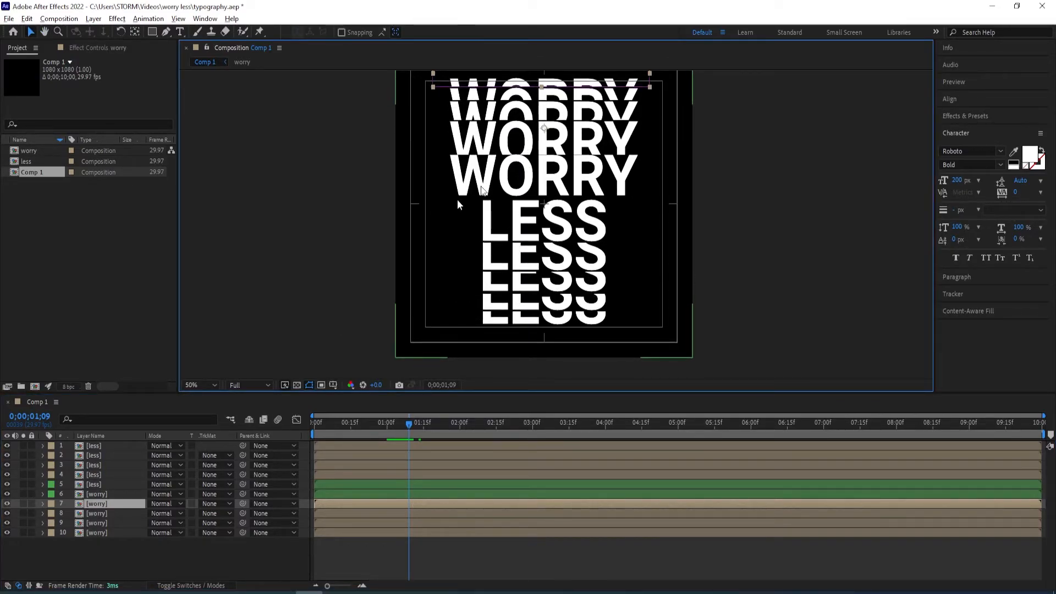
pyautogui.click(7, 515)
pyautogui.click(7, 515)
pyautogui.click(7, 523)
pyautogui.click(8, 523)
pyautogui.click(7, 532)
pyautogui.click(7, 533)
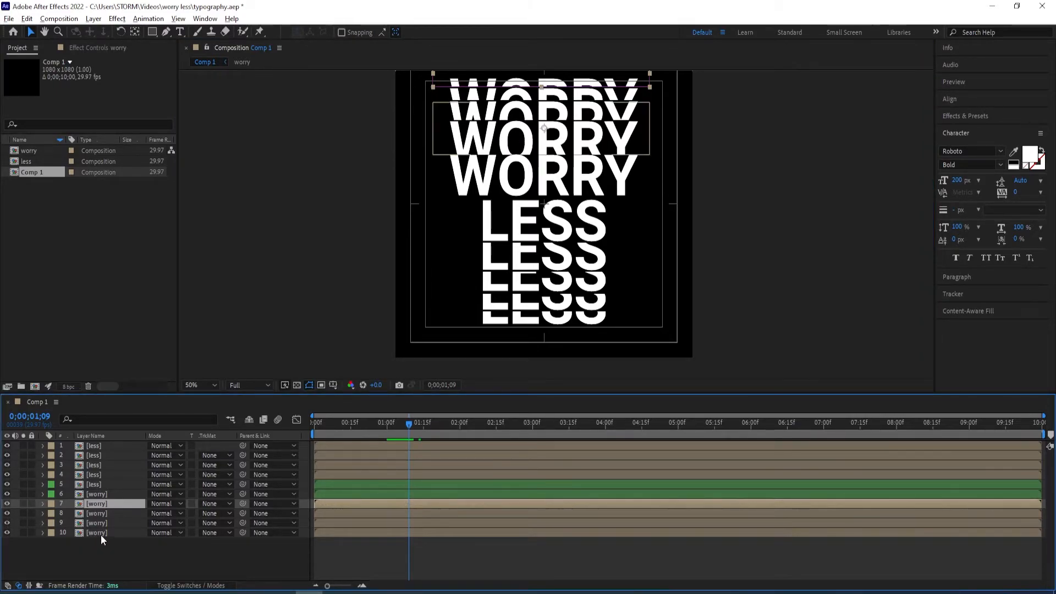
pyautogui.moveTo(101, 535); pyautogui.dragTo(97, 500)
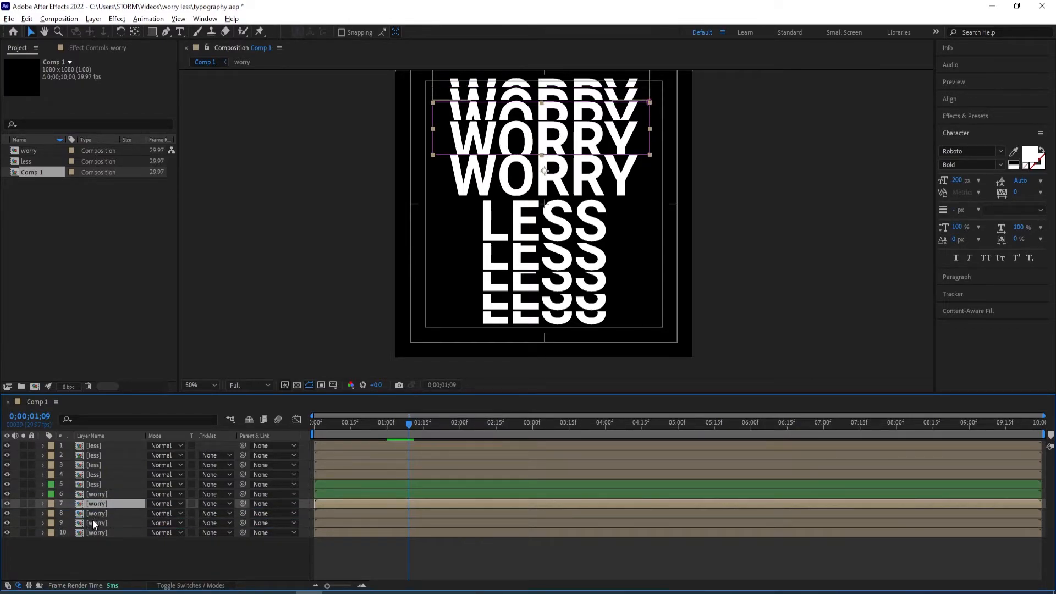
# Move the second masked WORRY row's layer from position 10 to position 8 and check the order of the remaining copies
pyautogui.click(93, 516)
pyautogui.click(7, 517)
pyautogui.click(7, 517)
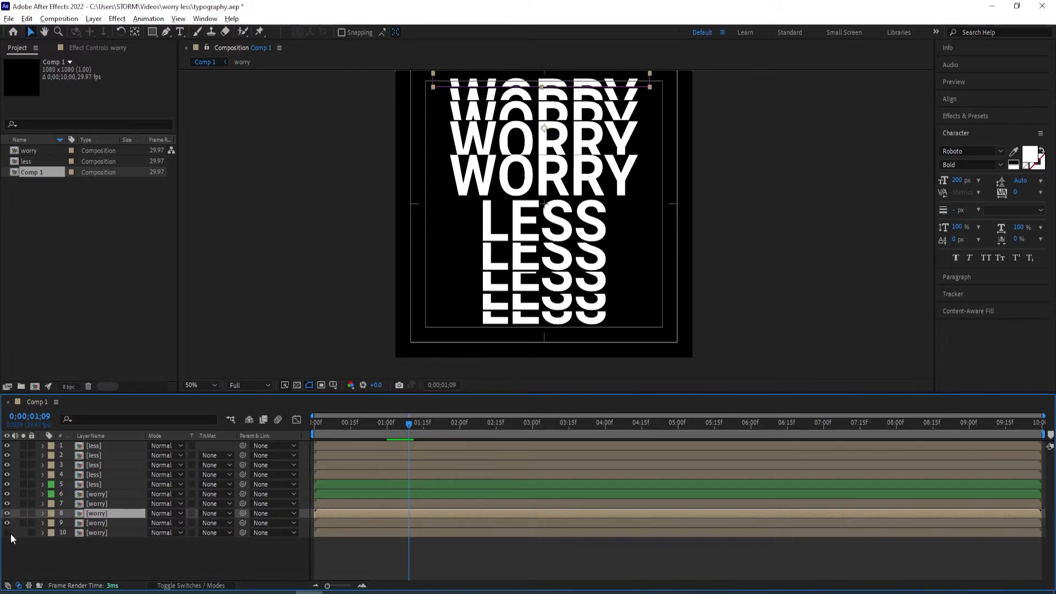
pyautogui.click(10, 533)
pyautogui.click(11, 534)
pyautogui.moveTo(101, 533); pyautogui.dragTo(99, 513)
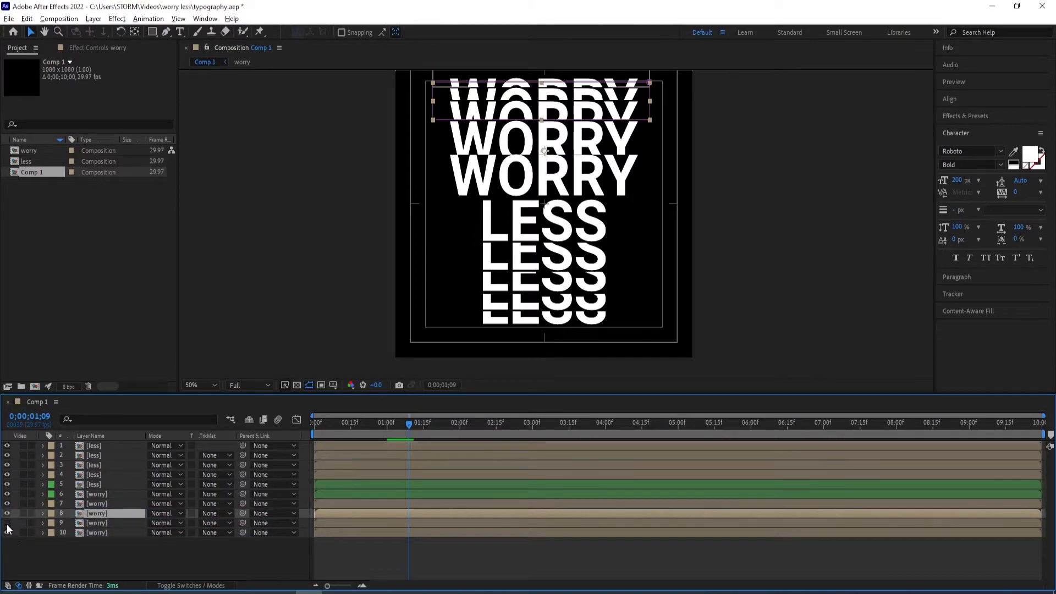
pyautogui.click(96, 532)
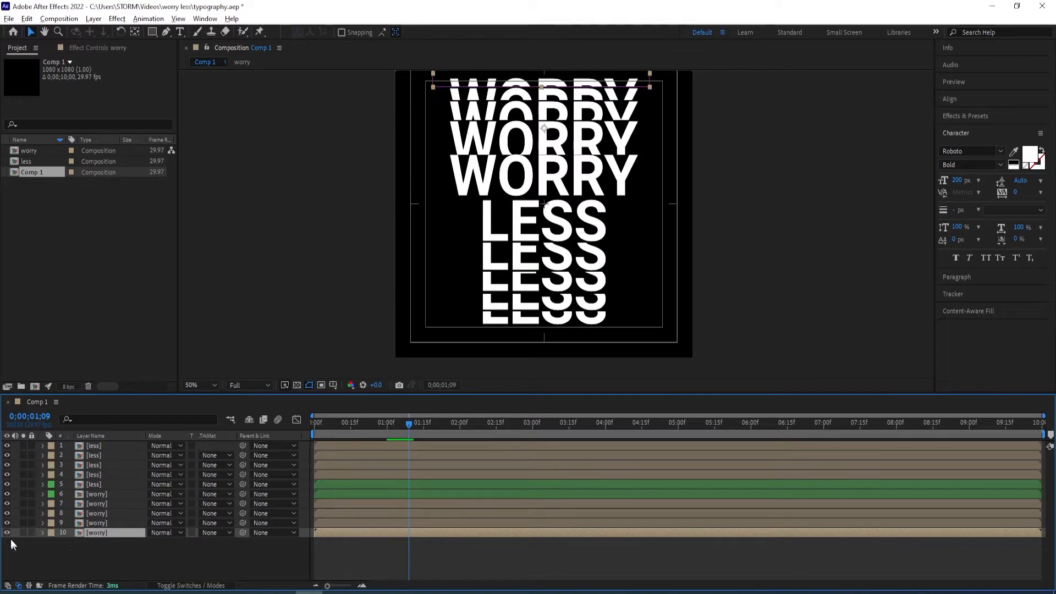
pyautogui.click(101, 527)
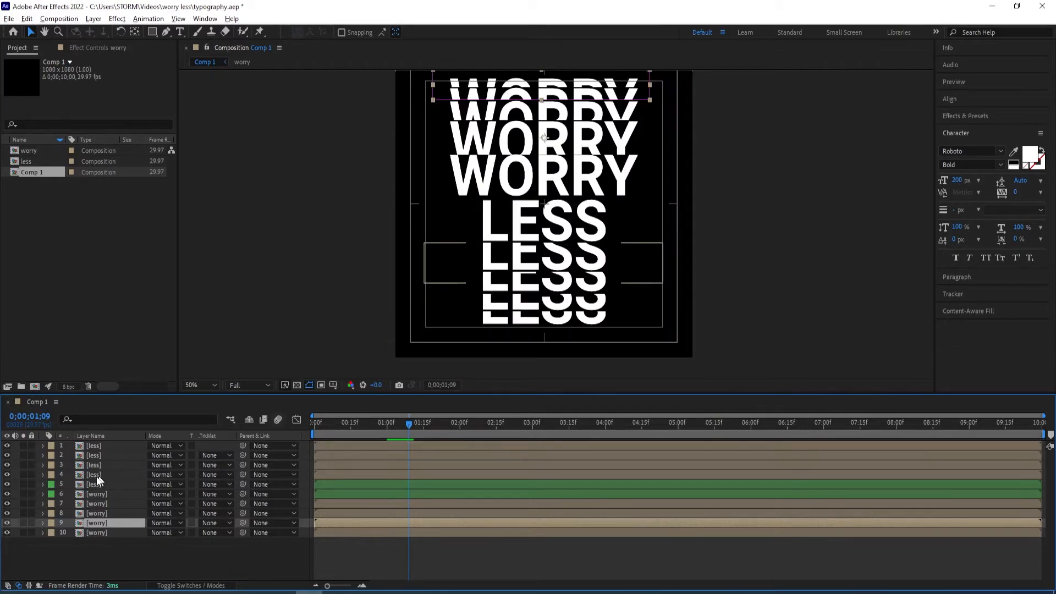
# Check the order of the masked LESS copies by toggling the visibility of layers 4, 3, 2 and 1 one at a time
pyautogui.click(99, 484)
pyautogui.click(6, 474)
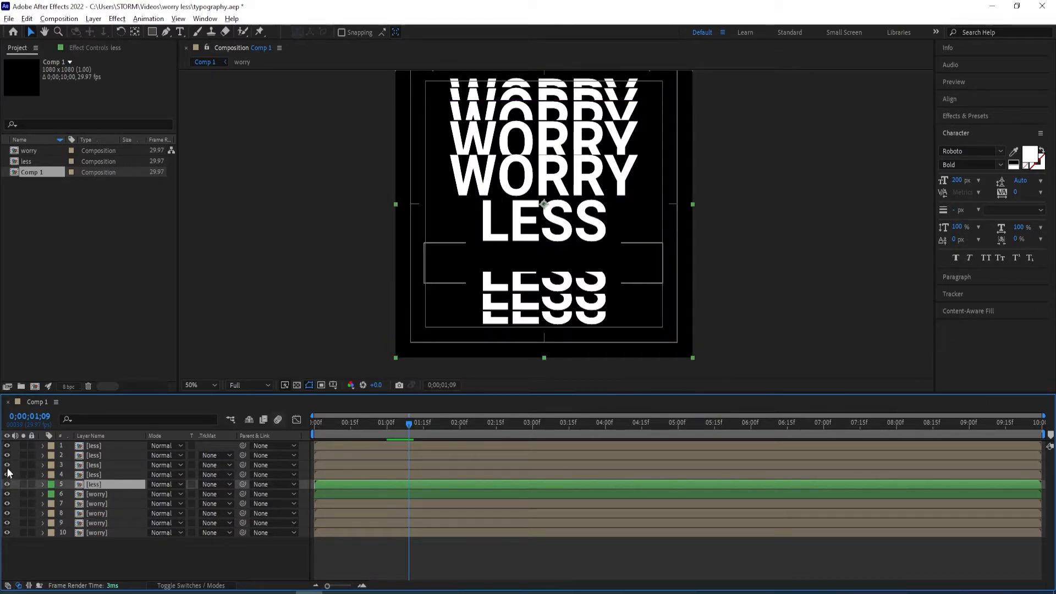
pyautogui.click(7, 474)
pyautogui.click(7, 464)
pyautogui.click(7, 464)
pyautogui.click(7, 455)
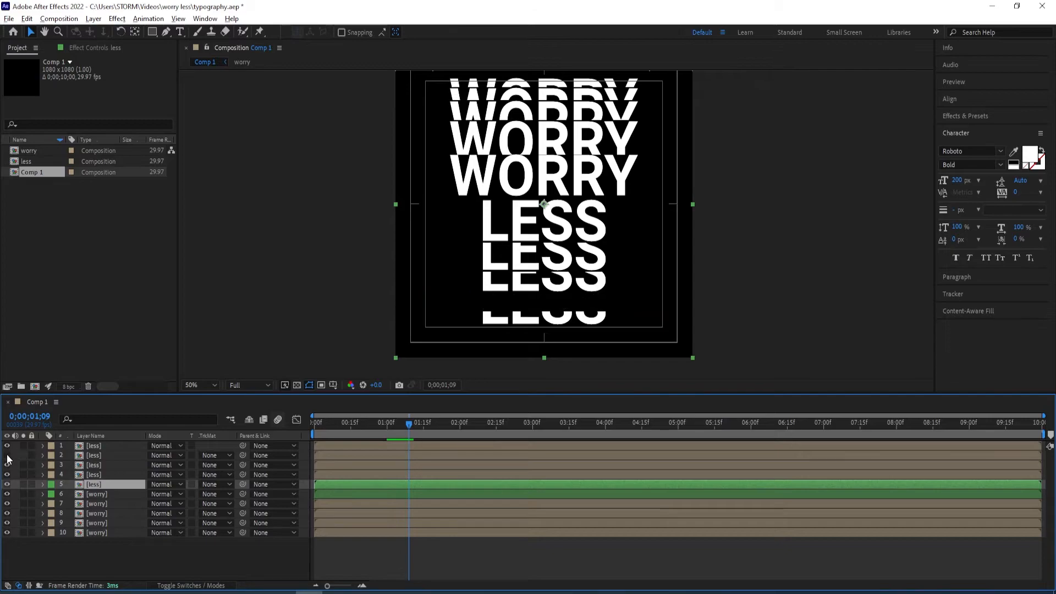
pyautogui.click(7, 456)
pyautogui.click(7, 446)
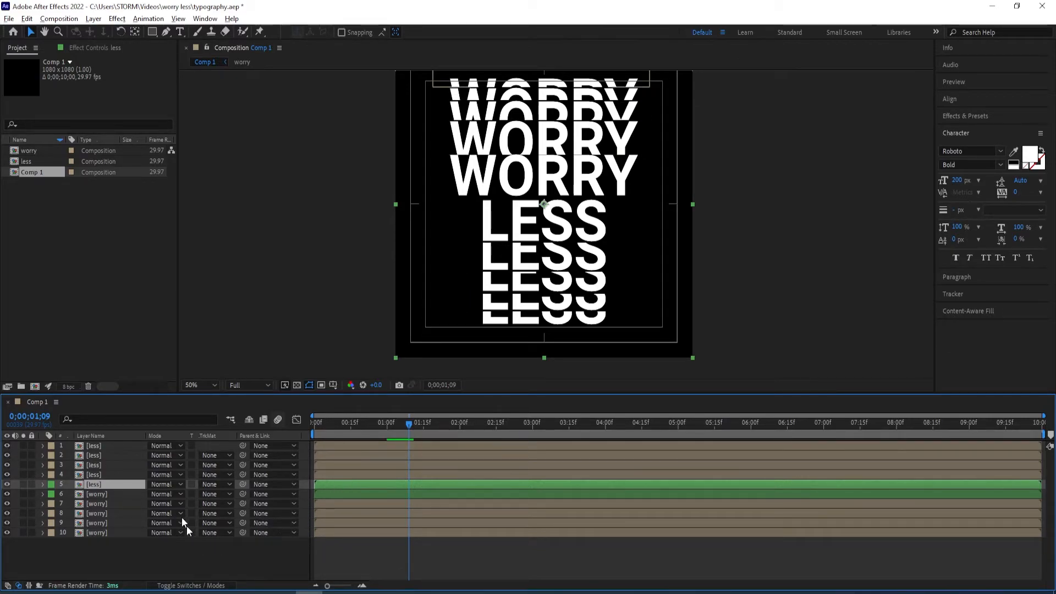
# Set the label colour of the first masked LESS and WORRY copies, layers 4 and 7, to Orange
pyautogui.click(86, 513)
pyautogui.click(100, 504)
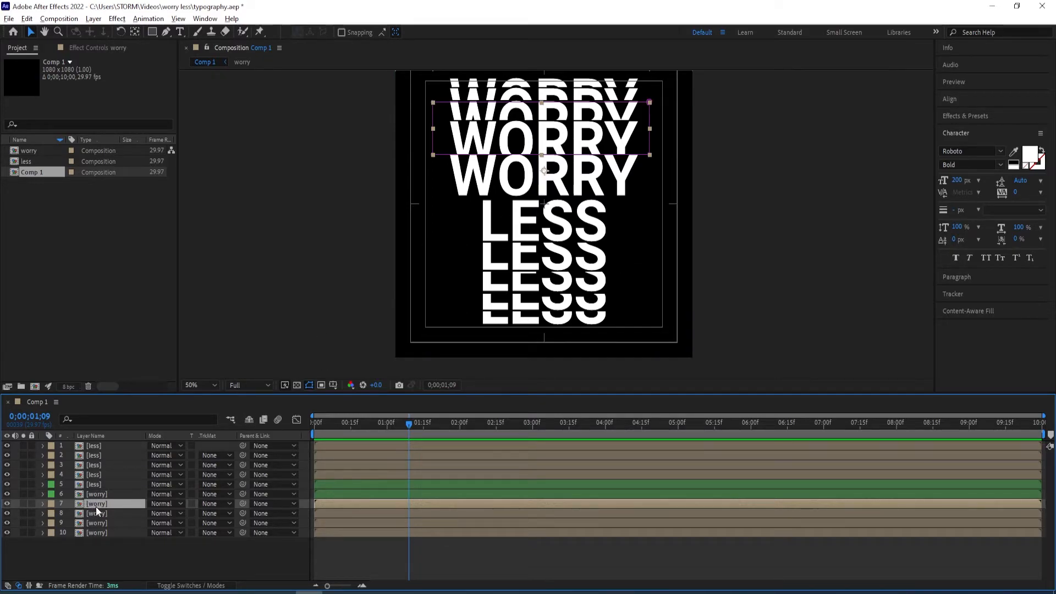
pyautogui.keyDown('ctrl'); pyautogui.click(97, 477); pyautogui.keyUp('ctrl')
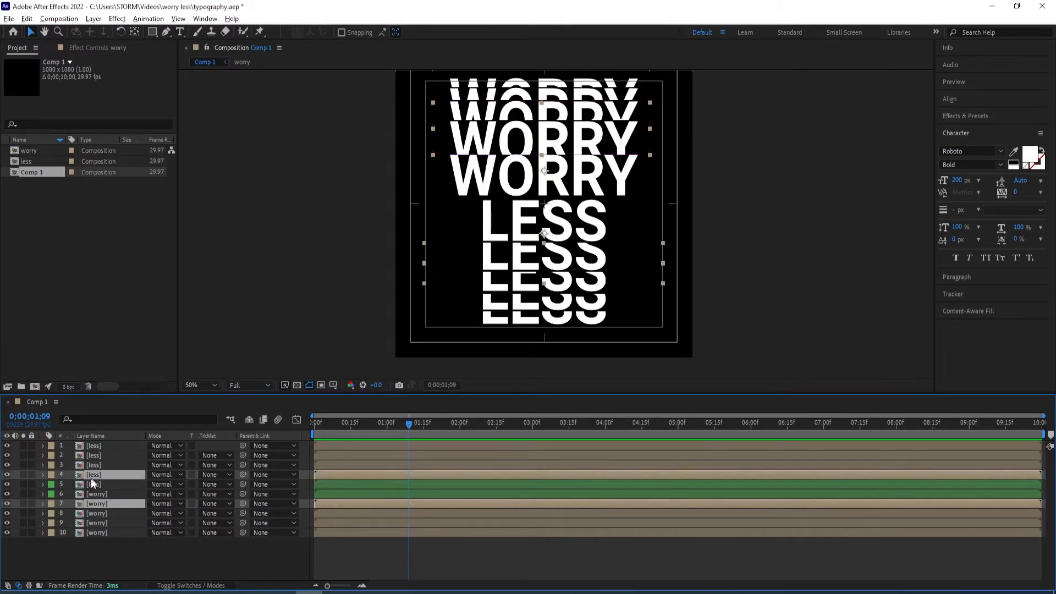
pyautogui.click(52, 504)
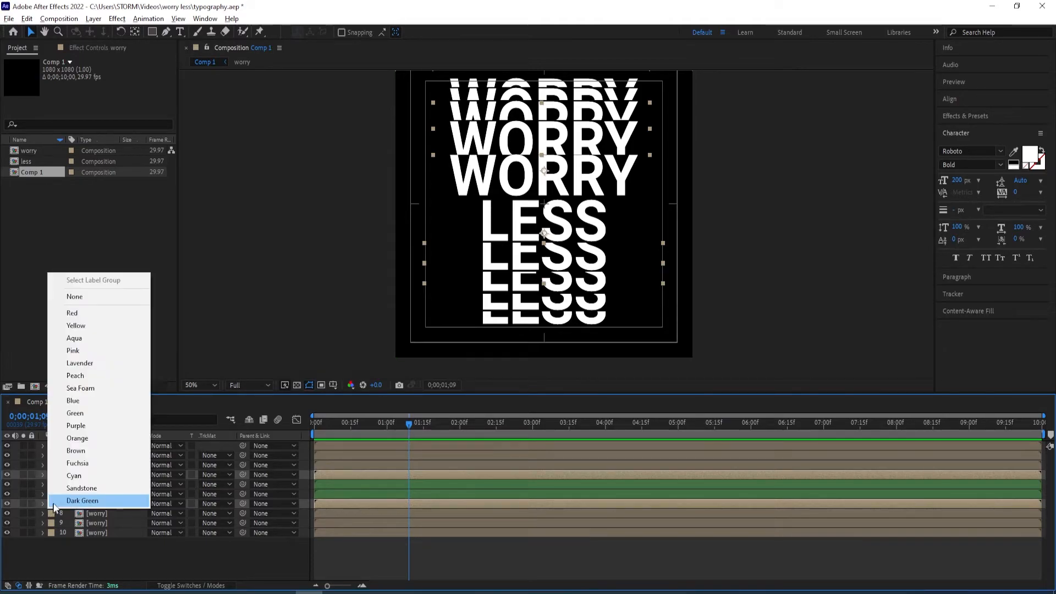
pyautogui.click(86, 438)
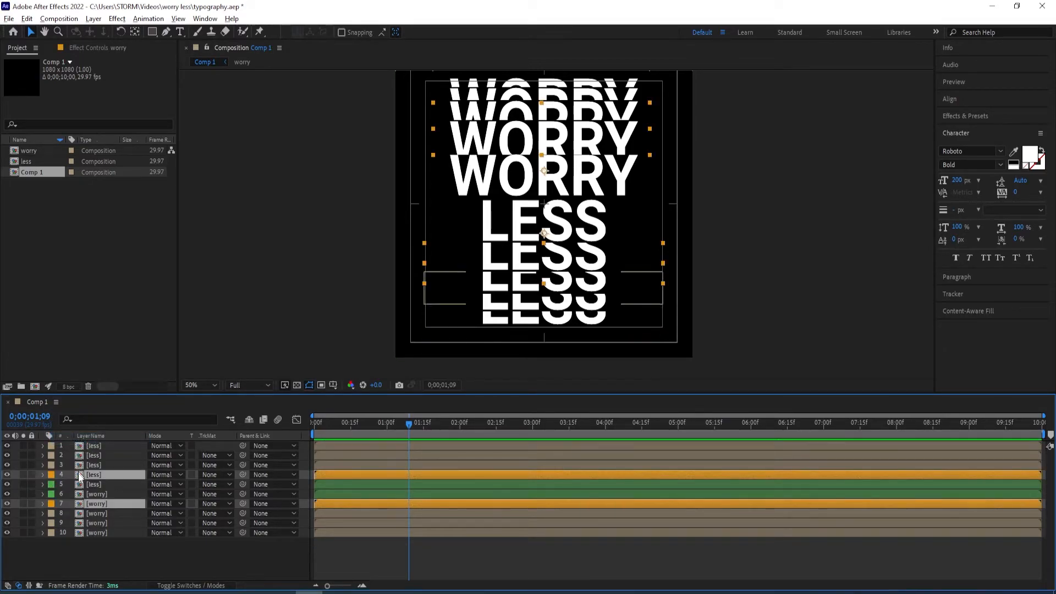
# Set the label colour of the second masked LESS and WORRY copies, layers 3 and 8, to Yellow
pyautogui.click(94, 514)
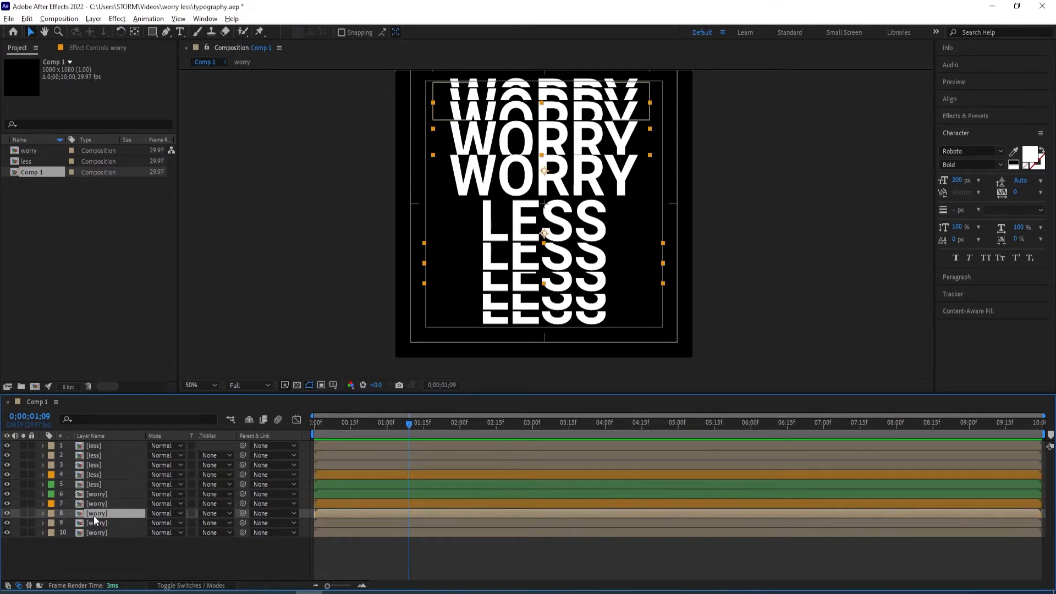
pyautogui.keyDown('ctrl'); pyautogui.click(92, 466); pyautogui.keyUp('ctrl')
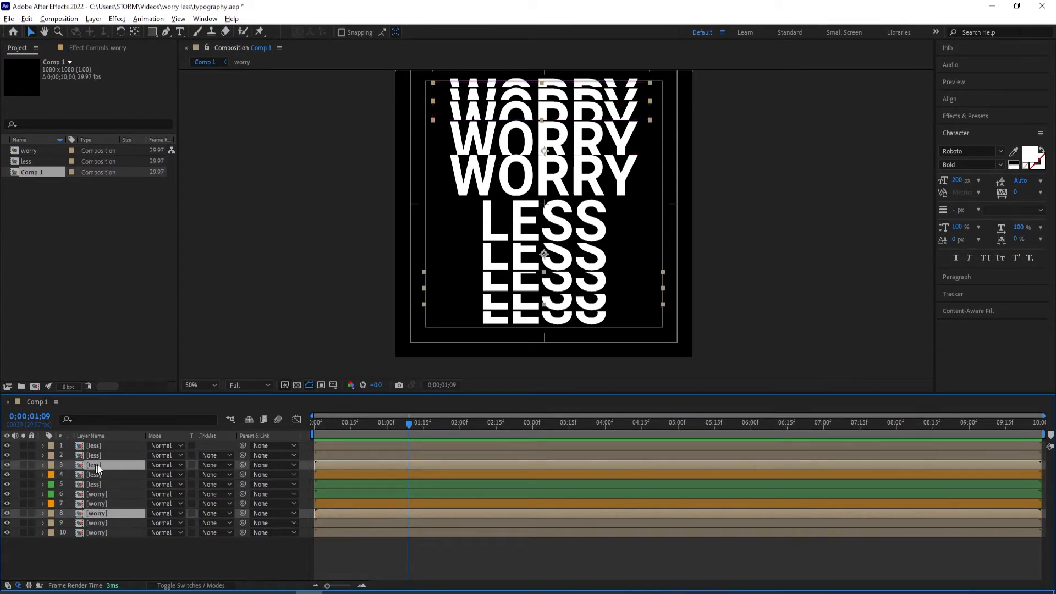
pyautogui.click(51, 514)
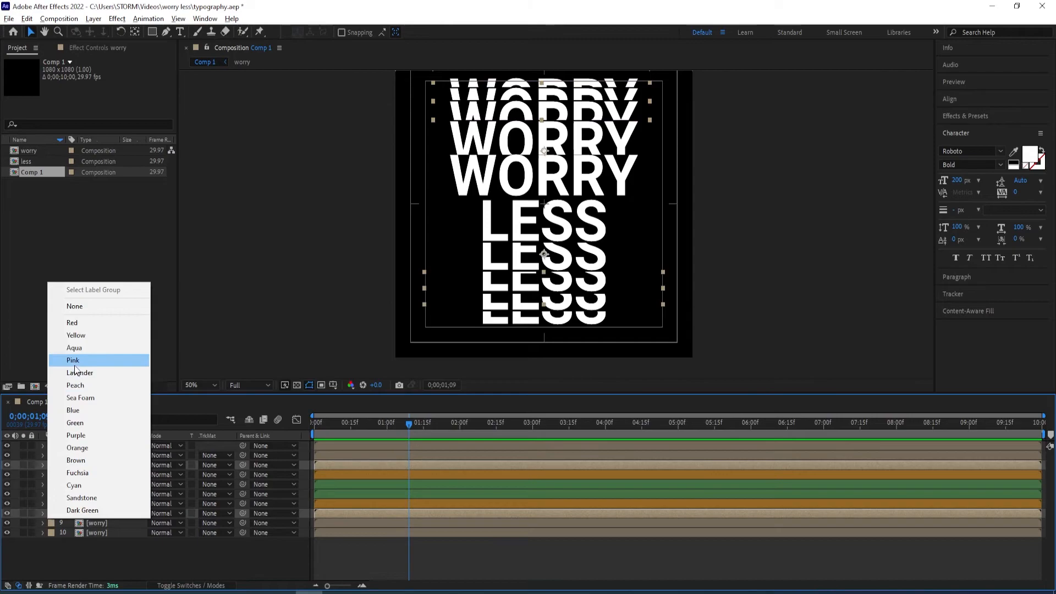
pyautogui.click(76, 335)
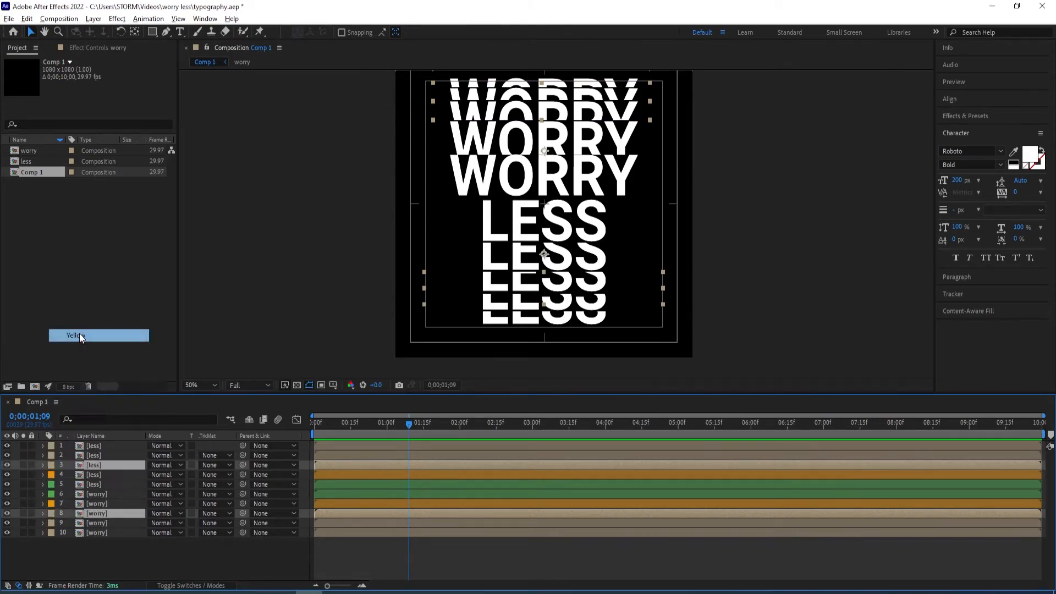
# Set the label colour of the third masked LESS and WORRY copies, layers 2 and 9, to Red
pyautogui.click(97, 522)
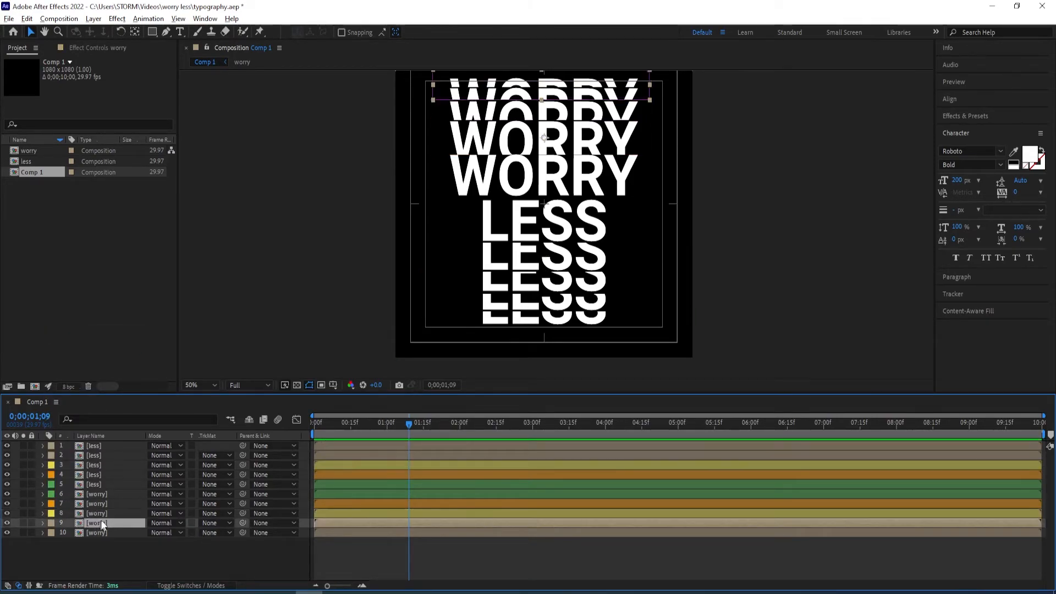
pyautogui.keyDown('ctrl'); pyautogui.click(95, 455); pyautogui.keyUp('ctrl')
pyautogui.click(51, 455)
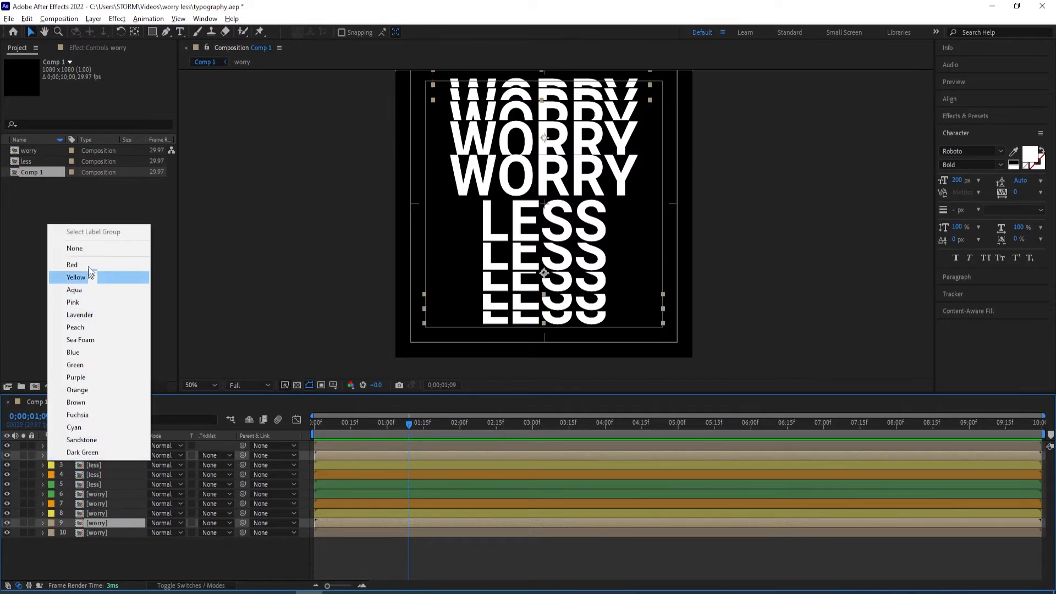
pyautogui.click(87, 272)
# Set the label colour of the outermost masked LESS and WORRY copies, layers 1 and 10, to Cyan and deselect them
pyautogui.click(106, 534)
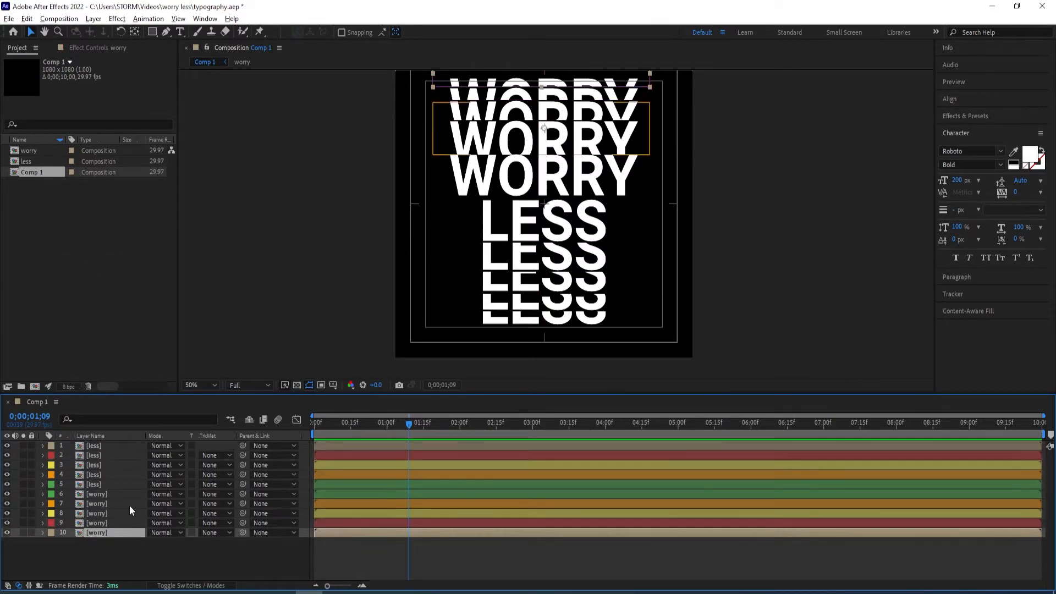
pyautogui.keyDown('ctrl'); pyautogui.click(99, 446); pyautogui.keyUp('ctrl')
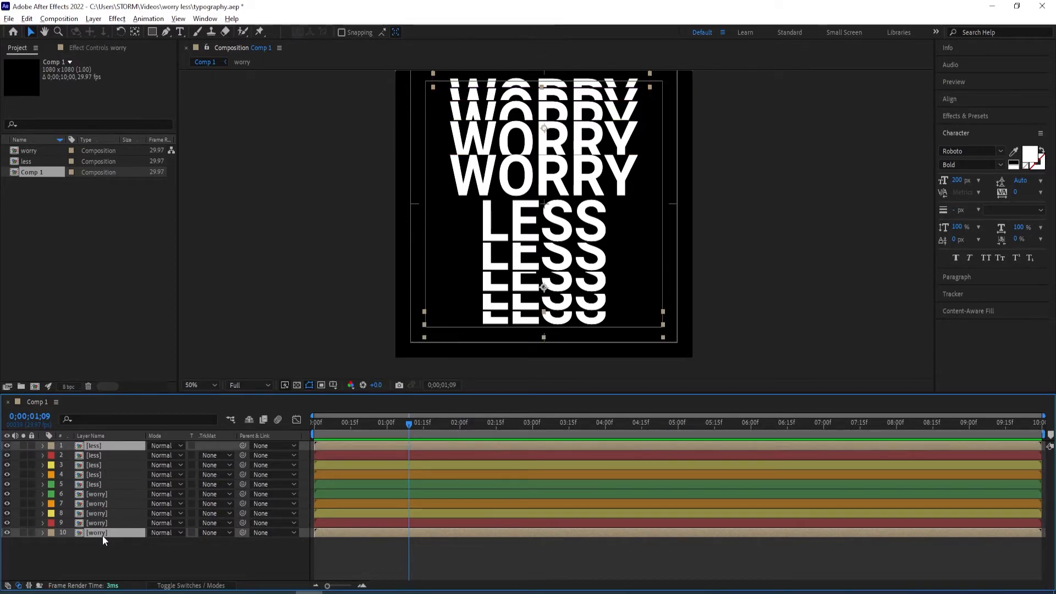
pyautogui.click(53, 533)
pyautogui.click(99, 482)
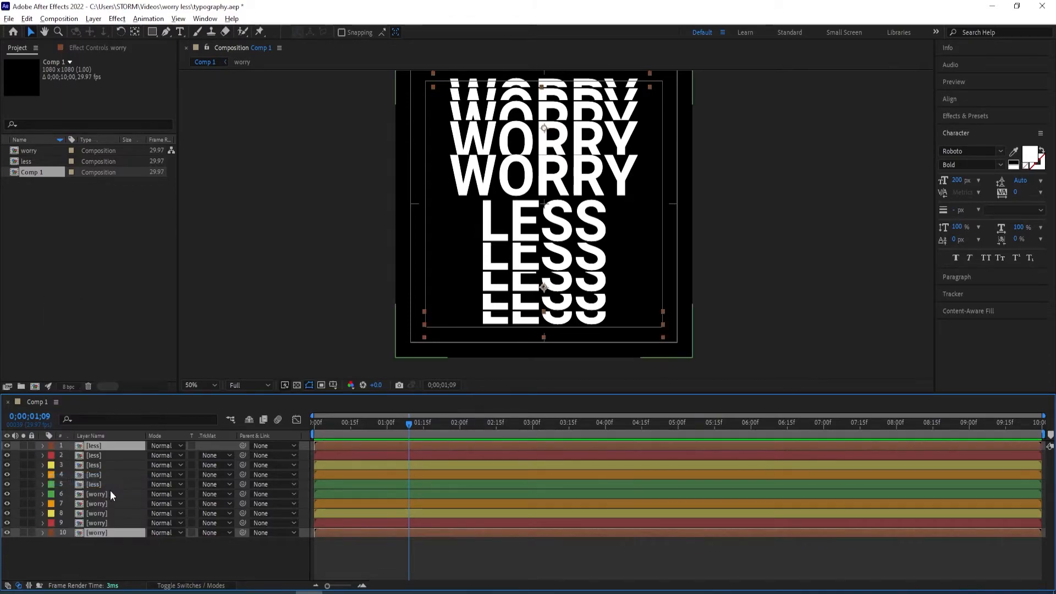
pyautogui.click(51, 533)
pyautogui.click(74, 504)
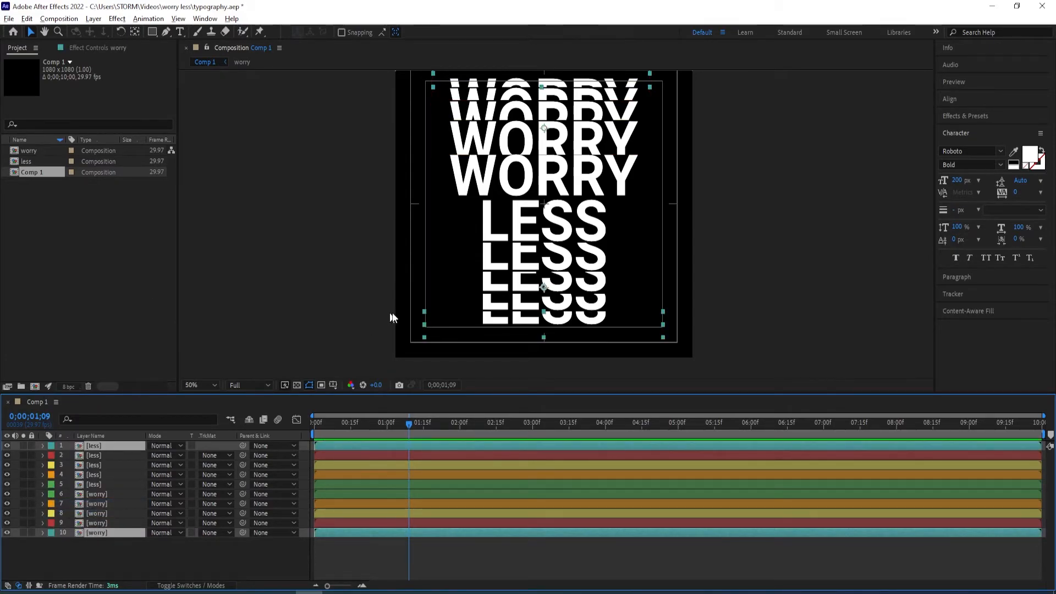
pyautogui.click(175, 560)
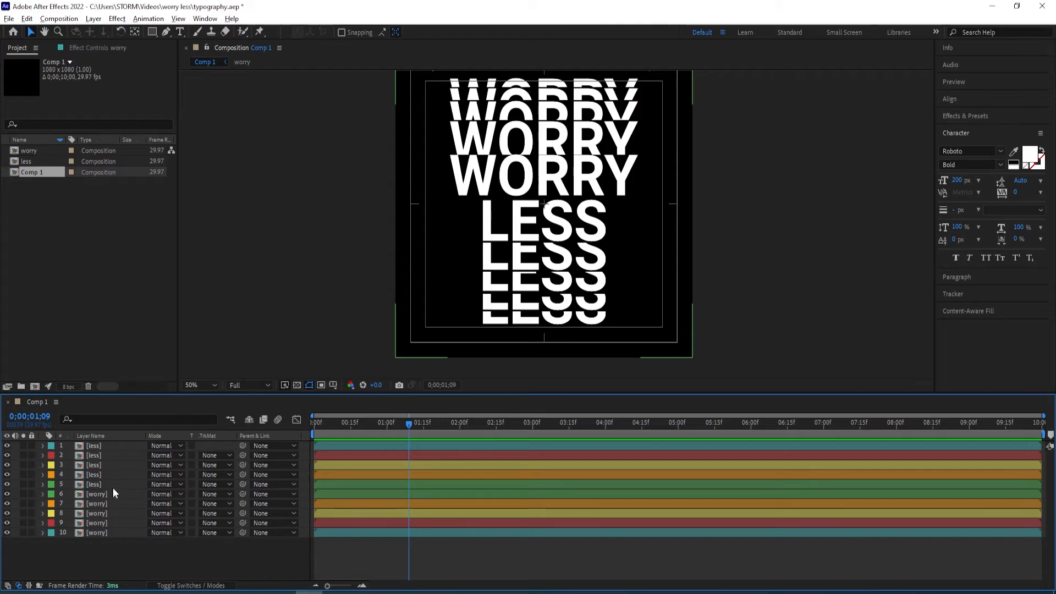
# Lock the full LESS and WORRY layers, 5 and 6, and shift the orange layers 4 and 7 three frames later in time
pyautogui.moveTo(32, 480)
pyautogui.mouseDown()
pyautogui.moveTo(30, 490)
pyautogui.moveTo(46, 493)
pyautogui.mouseUp()
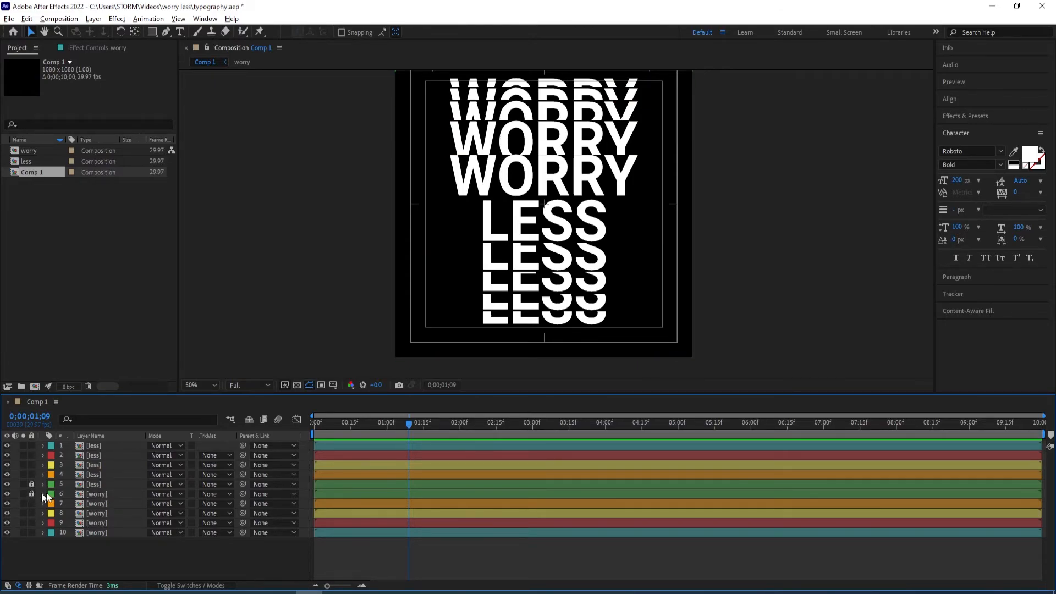
pyautogui.click(90, 505)
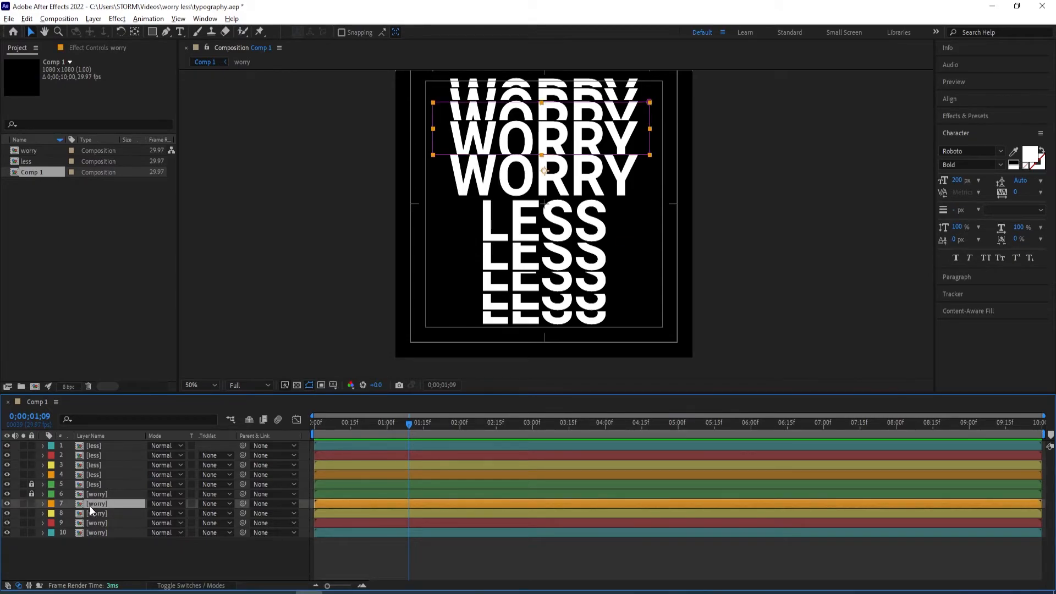
pyautogui.keyDown('ctrl'); pyautogui.click(94, 475); pyautogui.keyUp('ctrl')
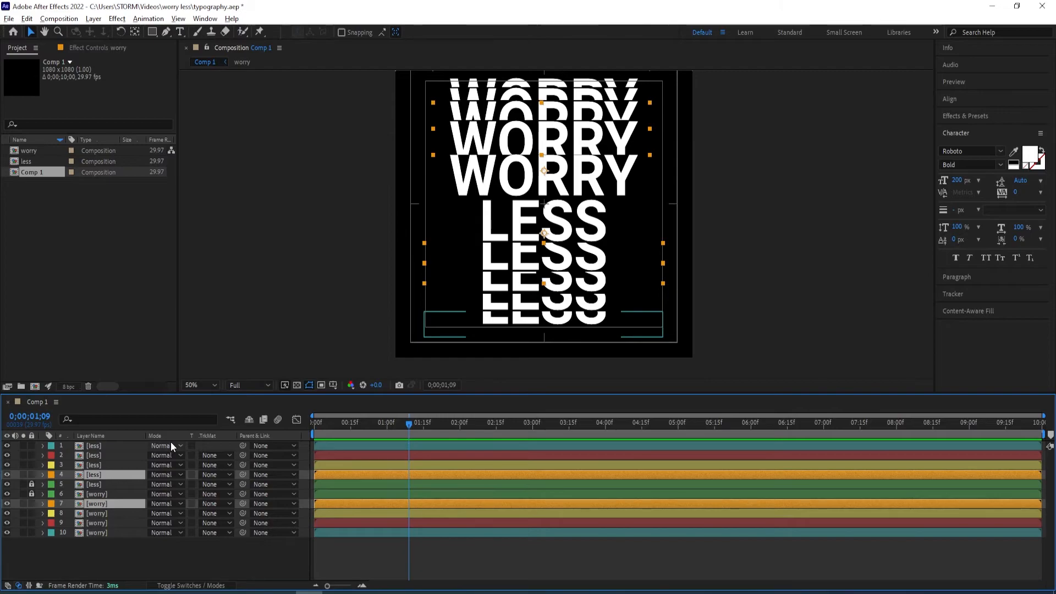
pyautogui.hotkey('alt', 'pagedown')
pyautogui.hotkey('alt', 'pagedown')
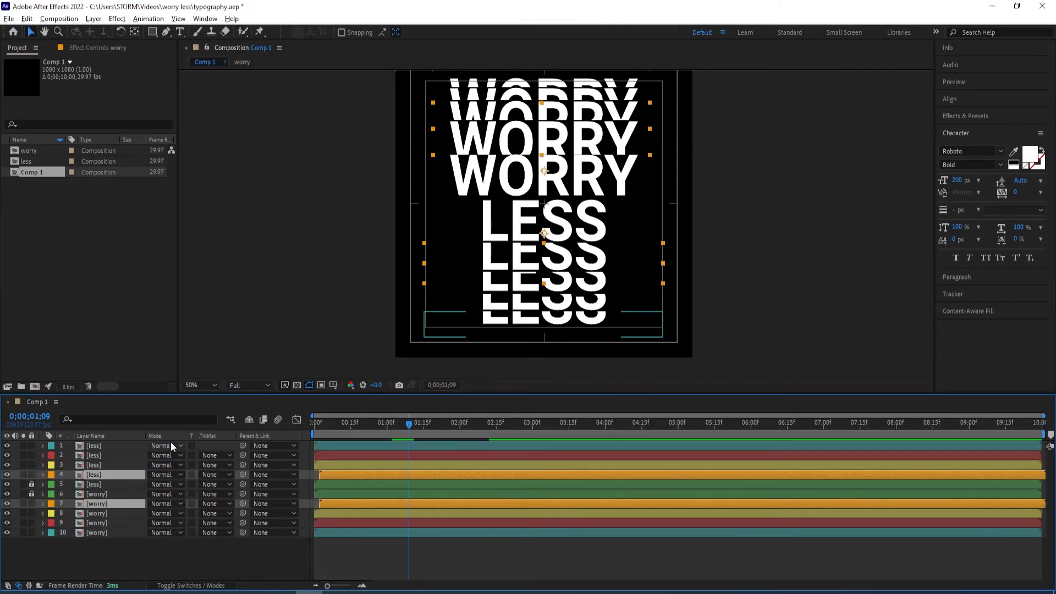
pyautogui.hotkey('alt', 'pagedown')
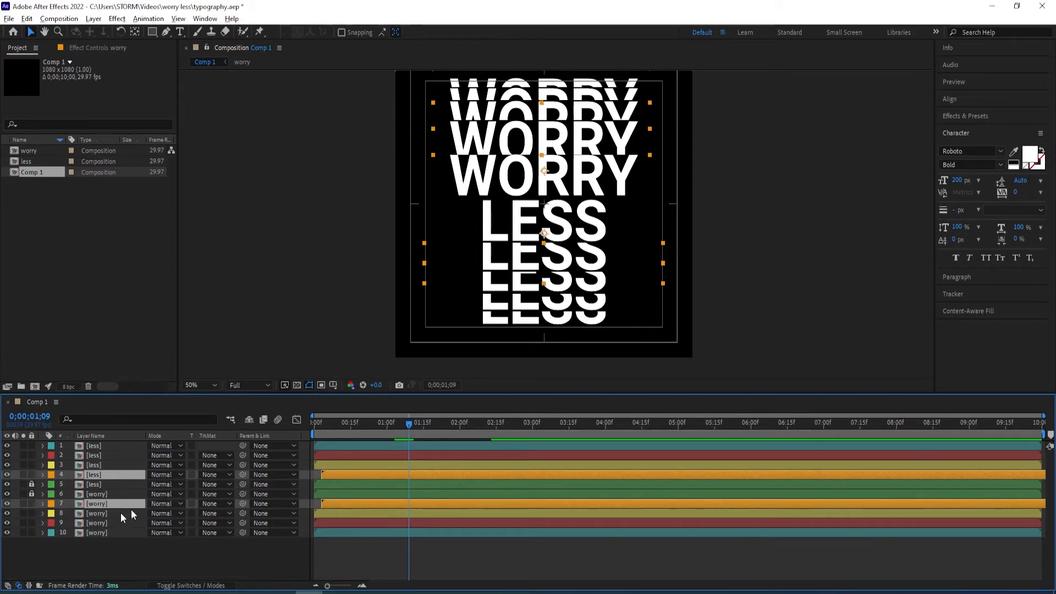
# Shift the yellow LESS and WORRY layers, 3 and 8, six frames later in the timeline
pyautogui.click(97, 514)
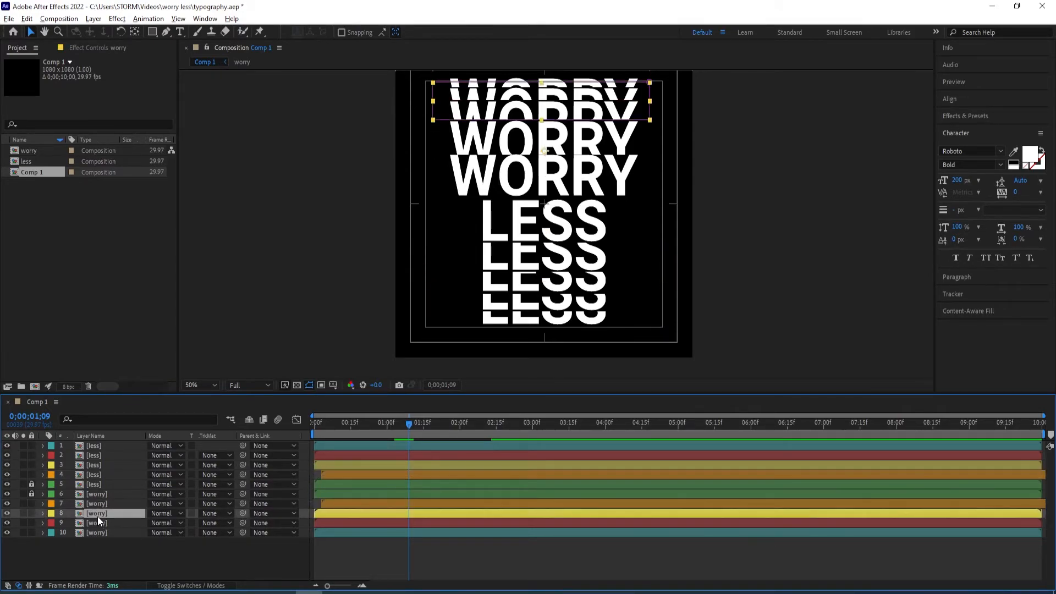
pyautogui.keyDown('ctrl'); pyautogui.click(94, 466); pyautogui.keyUp('ctrl')
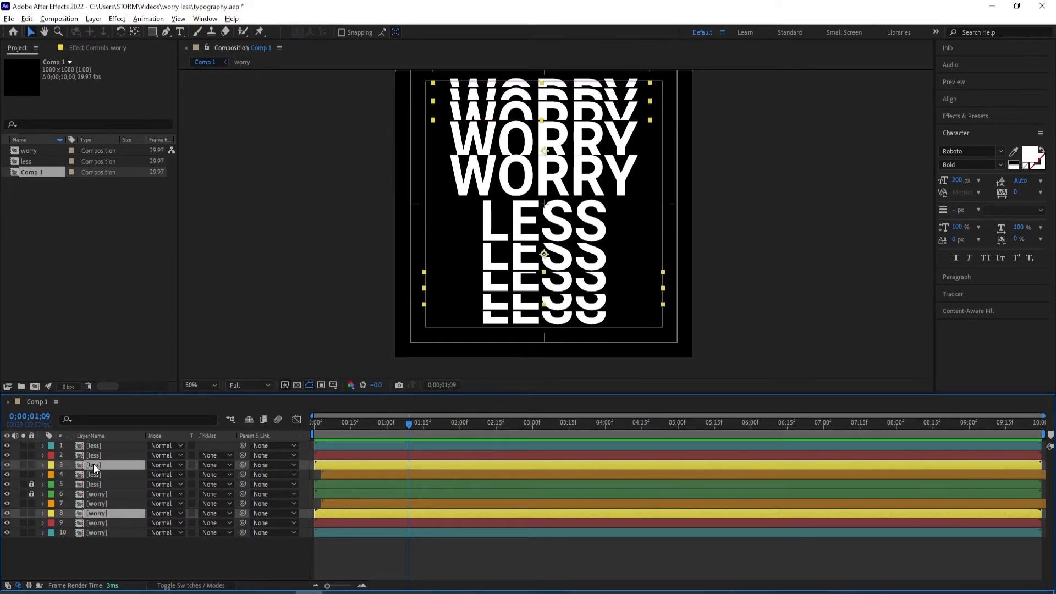
pyautogui.hotkey('alt', 'pagedown')
pyautogui.hotkey('alt', 'pagedown')
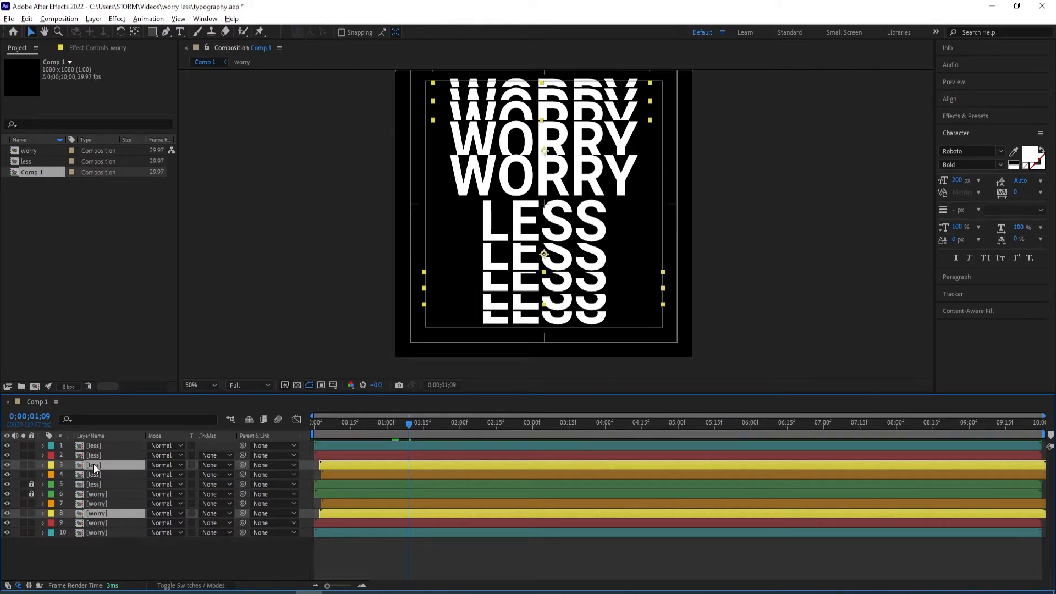
pyautogui.hotkey('alt', 'pagedown')
pyautogui.hotkey('alt', 'pagedown')
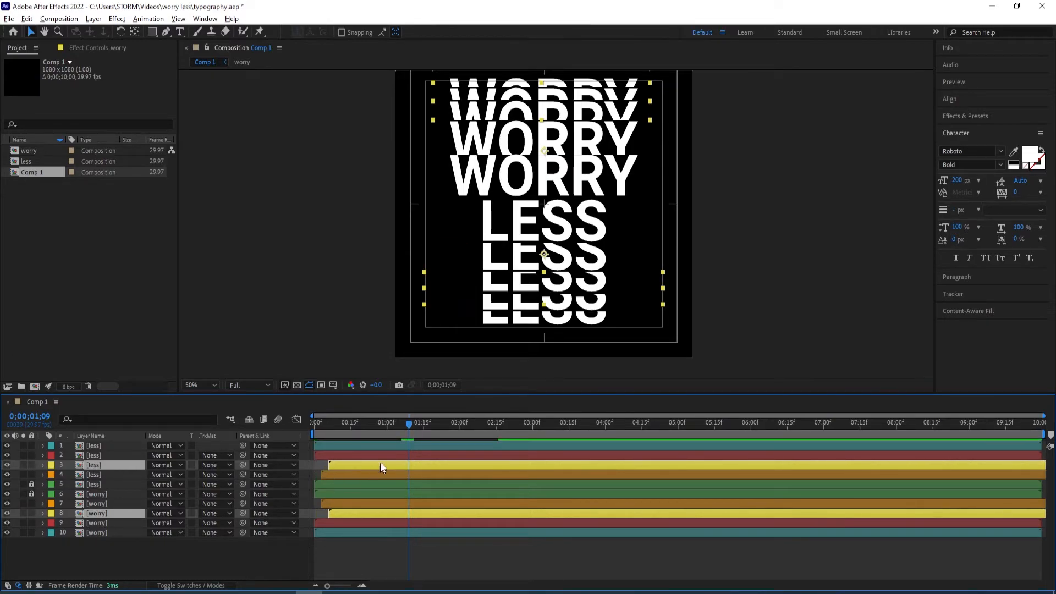
# Shift the red LESS and WORRY layers, 2 and 9, nine frames later in the timeline
pyautogui.click(92, 523)
pyautogui.keyDown('ctrl'); pyautogui.click(98, 456); pyautogui.keyUp('ctrl')
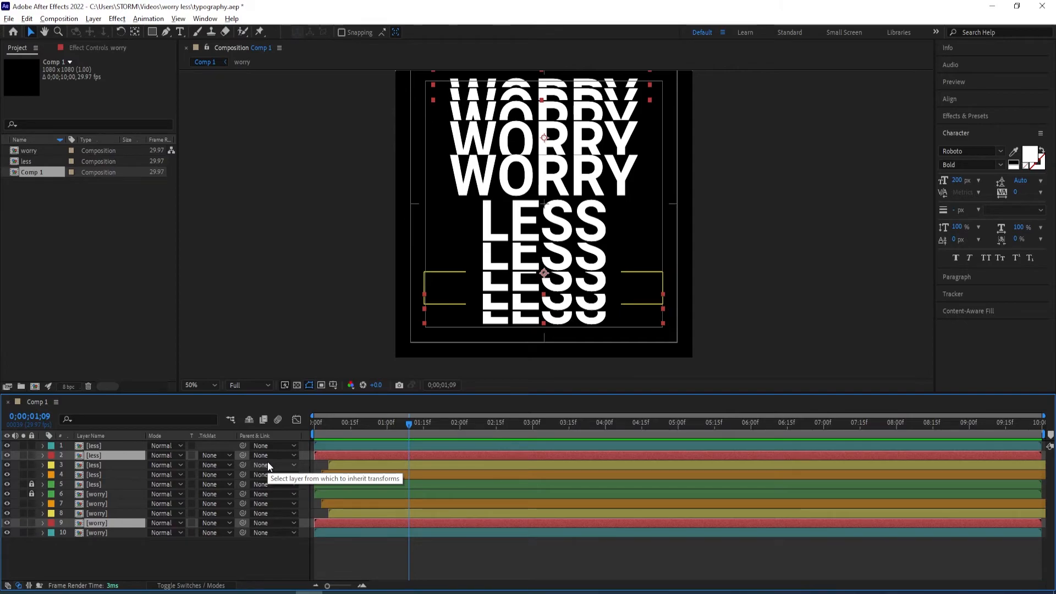
pyautogui.hotkey('alt', 'shift', 'pagedown')
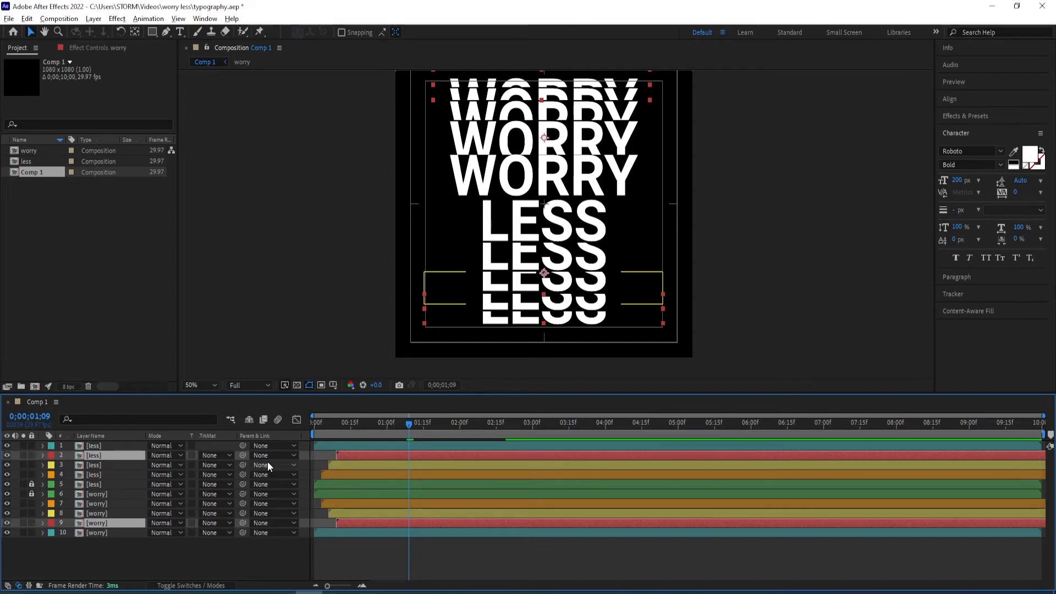
pyautogui.hotkey('alt', 'pageup')
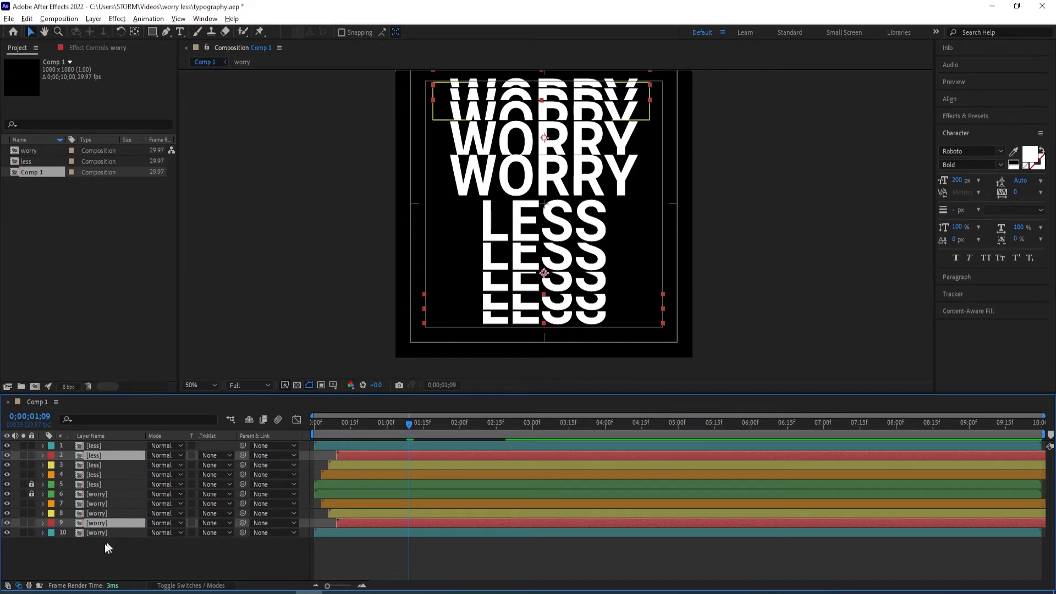
# Shift the cyan LESS and WORRY layers, 1 and 10, twelve frames later in the timeline
pyautogui.click(98, 534)
pyautogui.keyDown('ctrl'); pyautogui.click(98, 445); pyautogui.keyUp('ctrl')
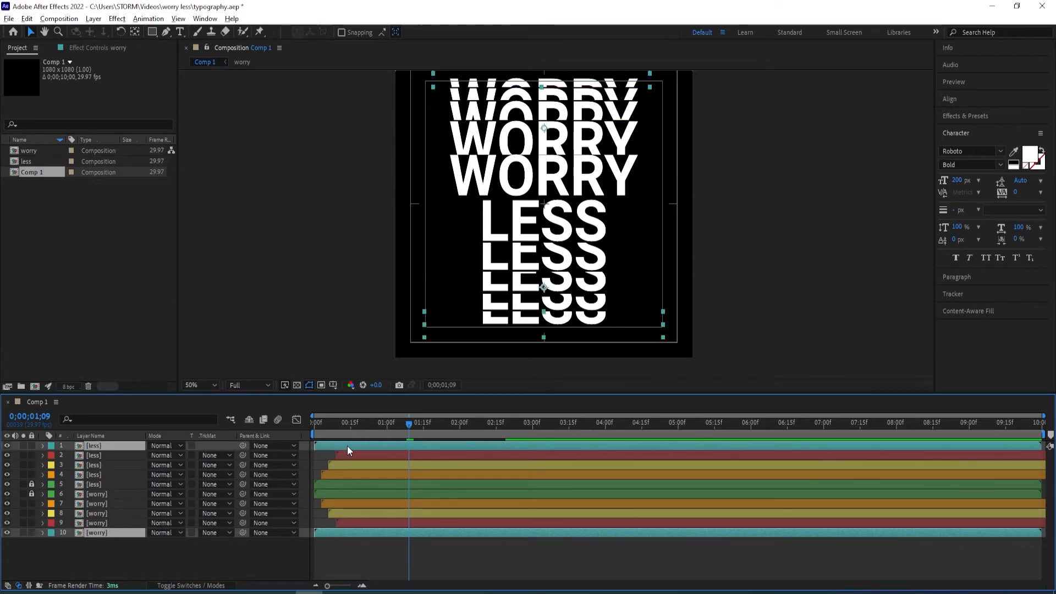
pyautogui.hotkey('alt', 'shift', 'pagedown')
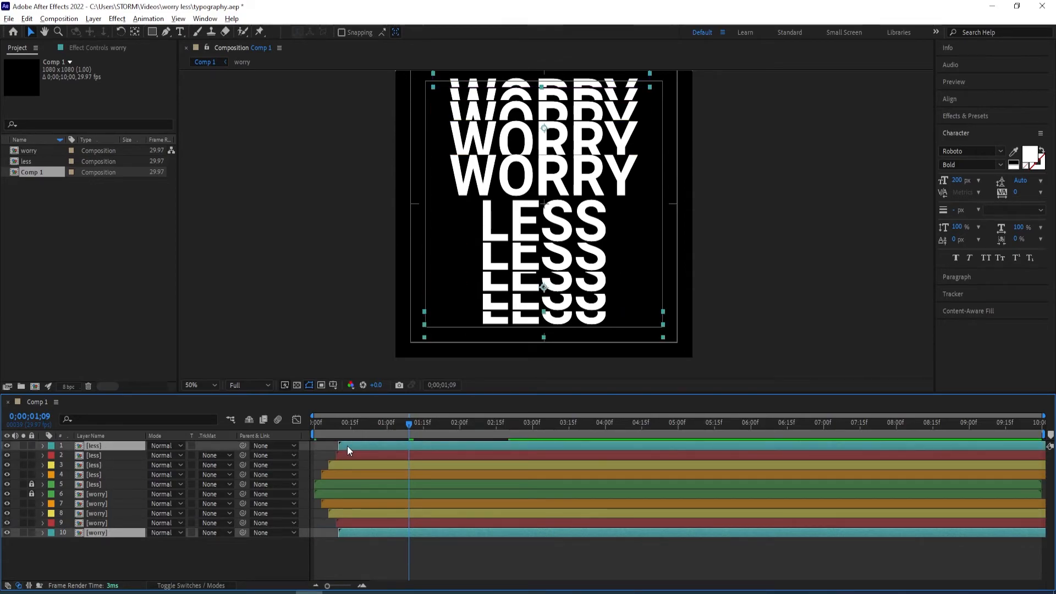
pyautogui.hotkey('alt', 'pagedown')
pyautogui.hotkey('alt', 'pagedown')
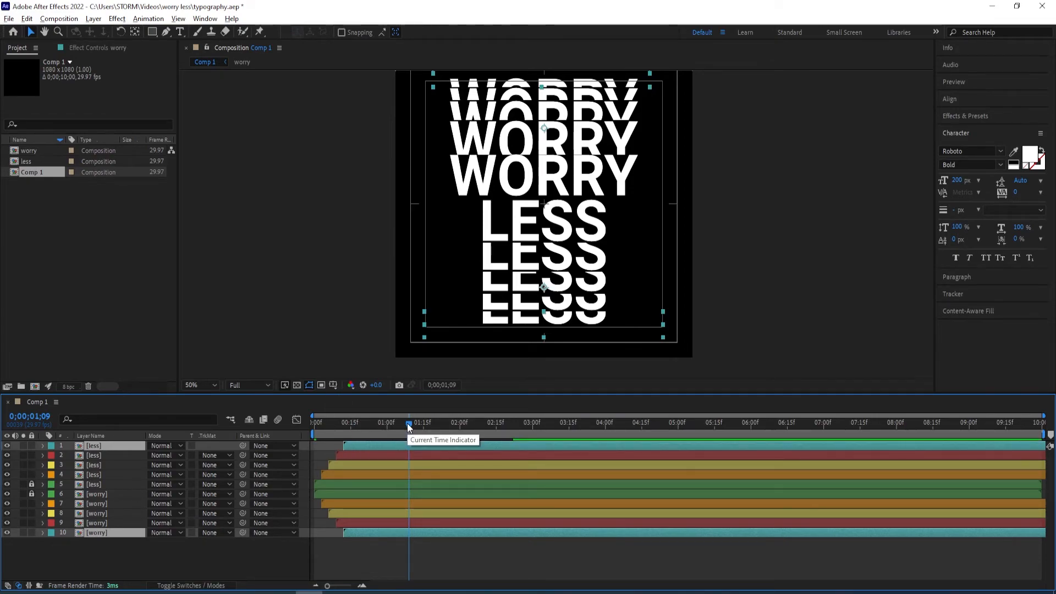
# Preview the staggered WORRY LESS reveal from the start of Comp 1, replaying it from the first frame
pyautogui.press('Home')
pyautogui.press('space')
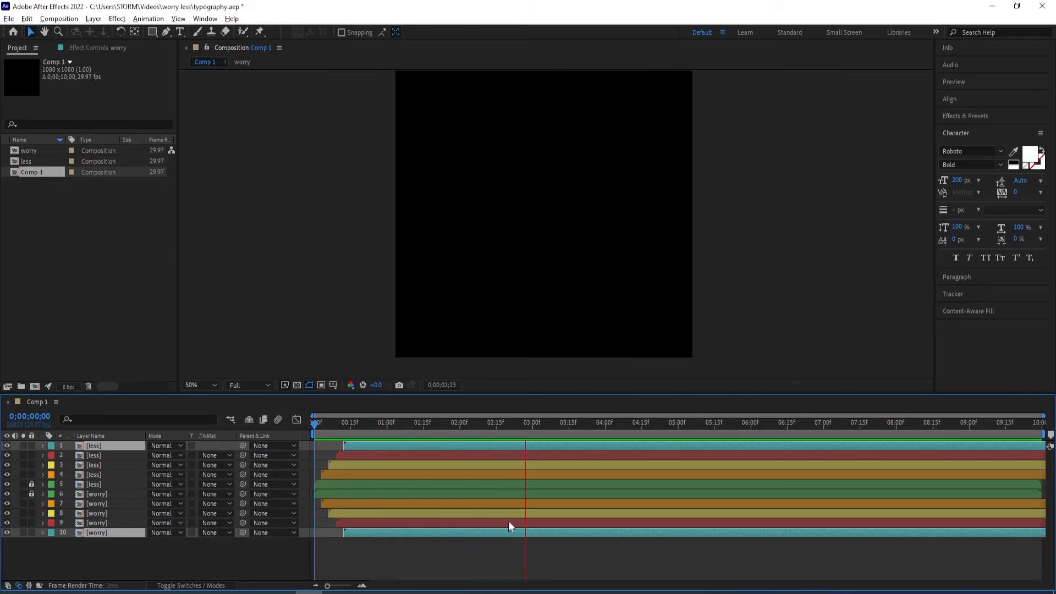
pyautogui.press('space')
pyautogui.moveTo(571, 425); pyautogui.dragTo(243, 445)
pyautogui.press('space')
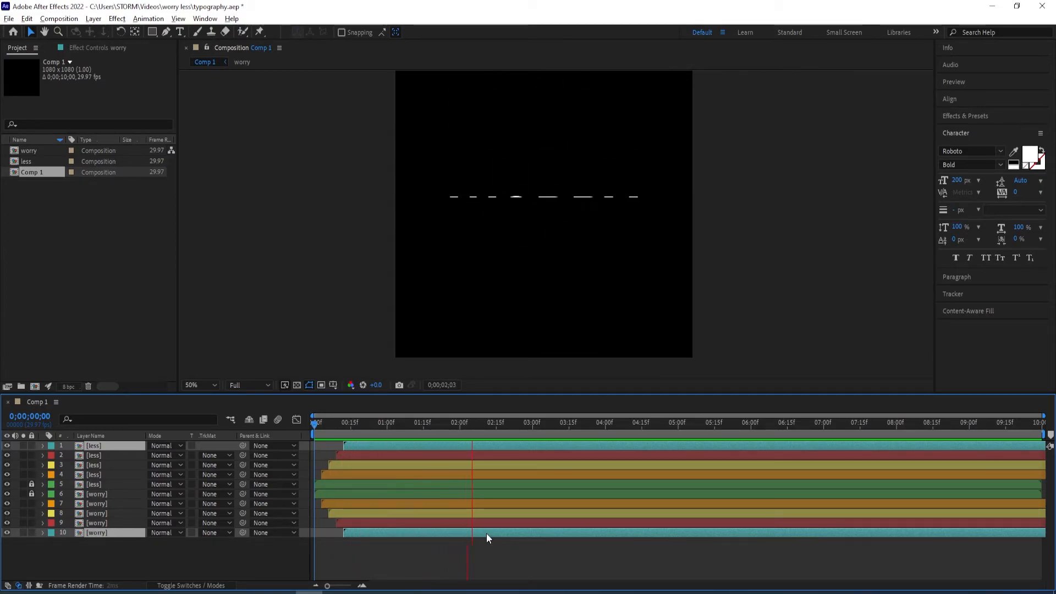
# Stop the preview and inspect the staggered WORRY LESS rows at 0;00;01;04 with no layers selected
pyautogui.press('space')
pyautogui.moveTo(509, 432); pyautogui.dragTo(397, 442)
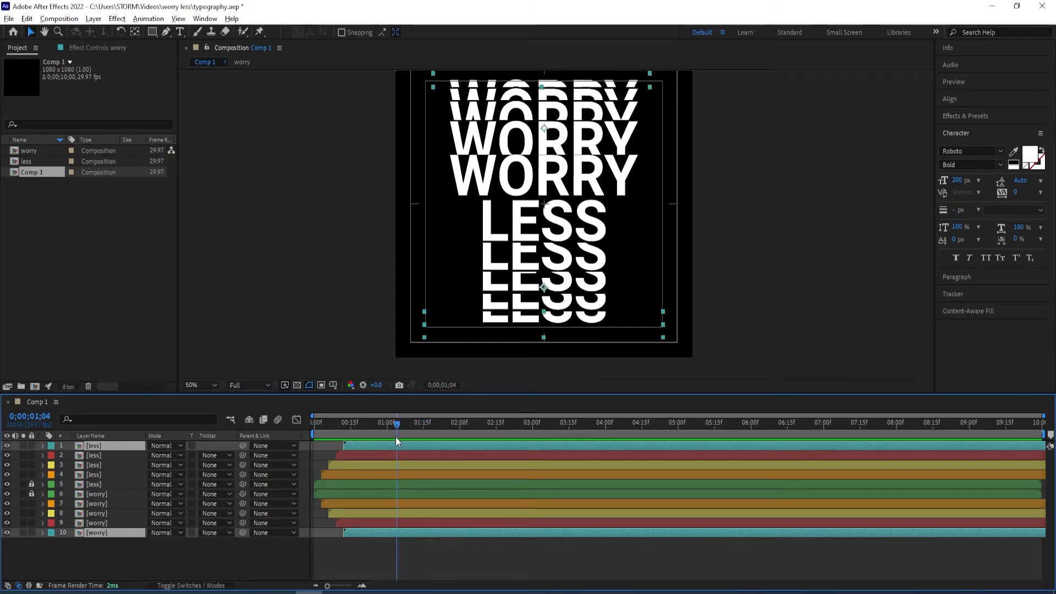
pyautogui.click(449, 563)
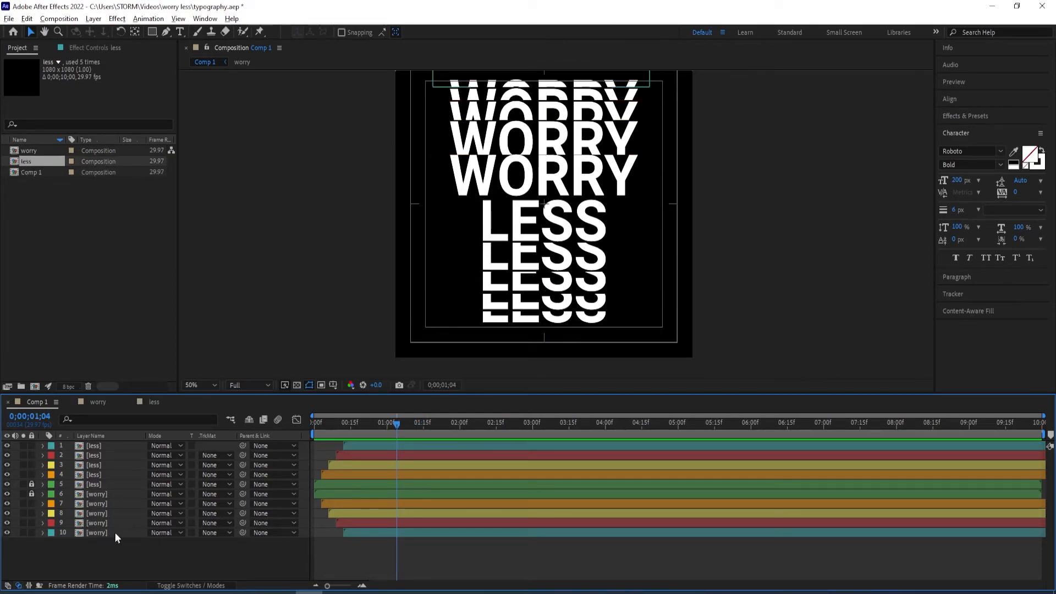
# Try an outlined WORRY by swapping the text's fill and stroke in the worry composition, and check it in Comp 1
pyautogui.click(100, 534)
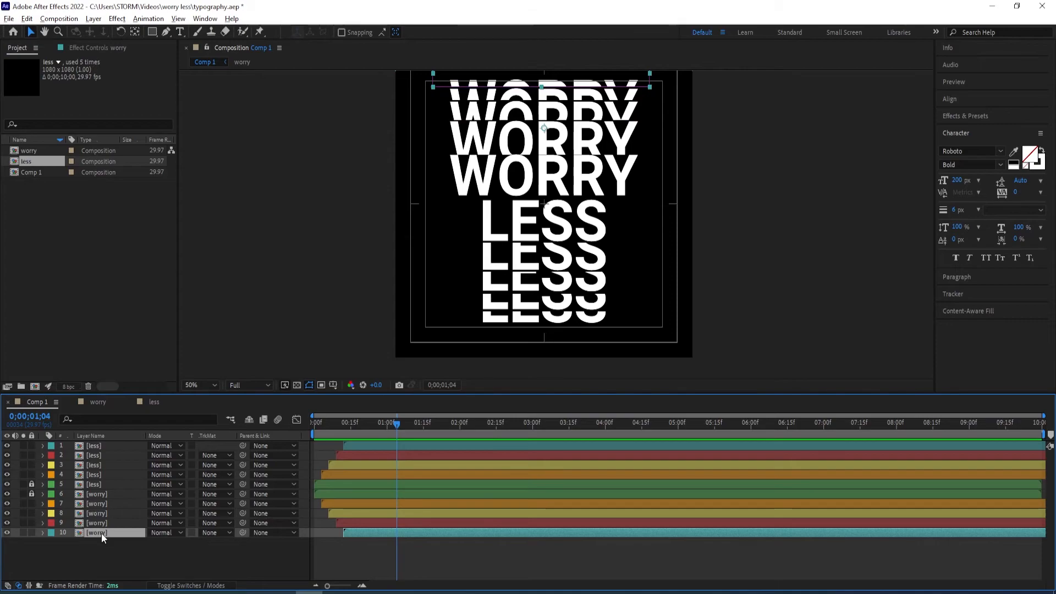
pyautogui.doubleClick(101, 533)
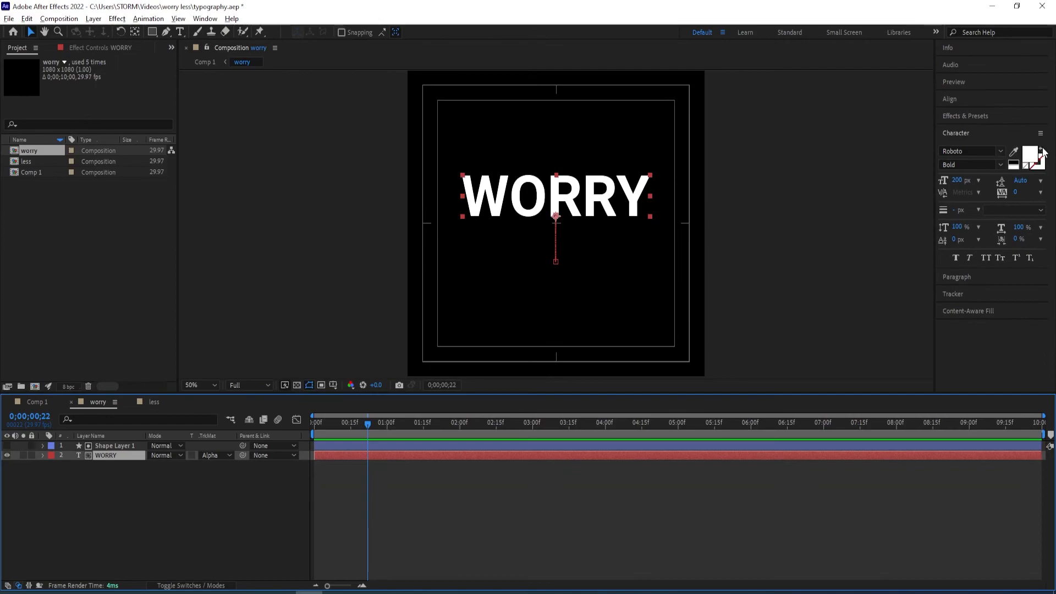
pyautogui.click(1041, 150)
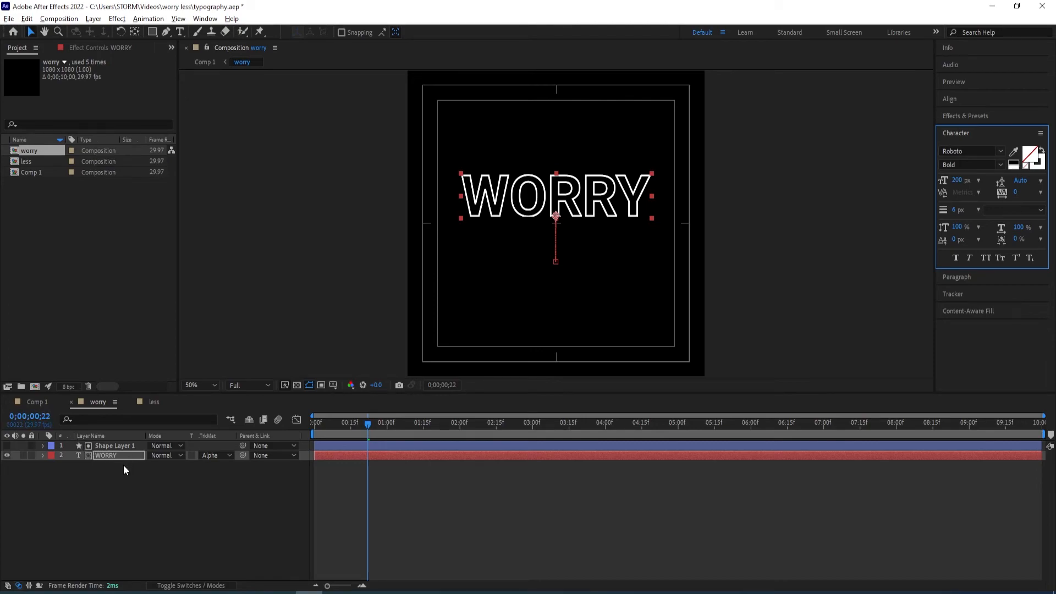
pyautogui.click(38, 405)
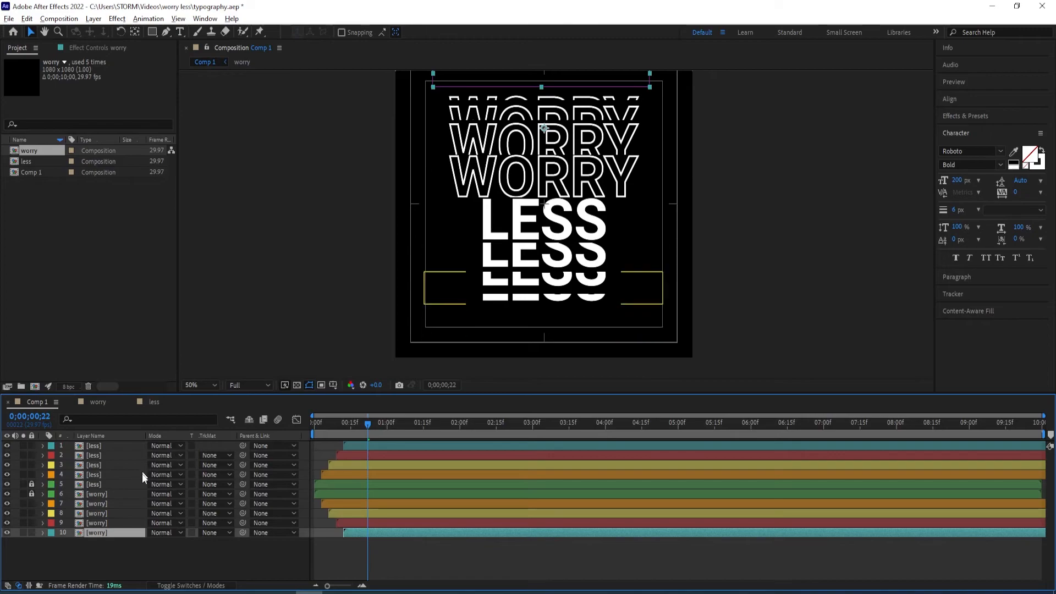
pyautogui.moveTo(365, 426); pyautogui.dragTo(394, 431)
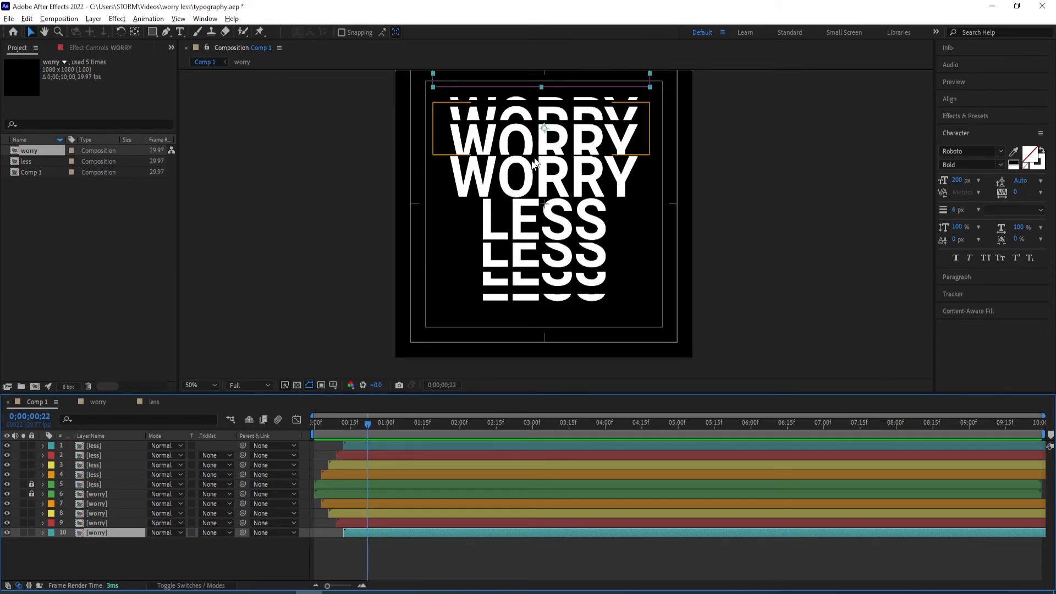
# In the worry composition, split the WORRY text and Shape Layer 1 at the last Position keyframe, 0;00;02;10
pyautogui.doubleClick(99, 533)
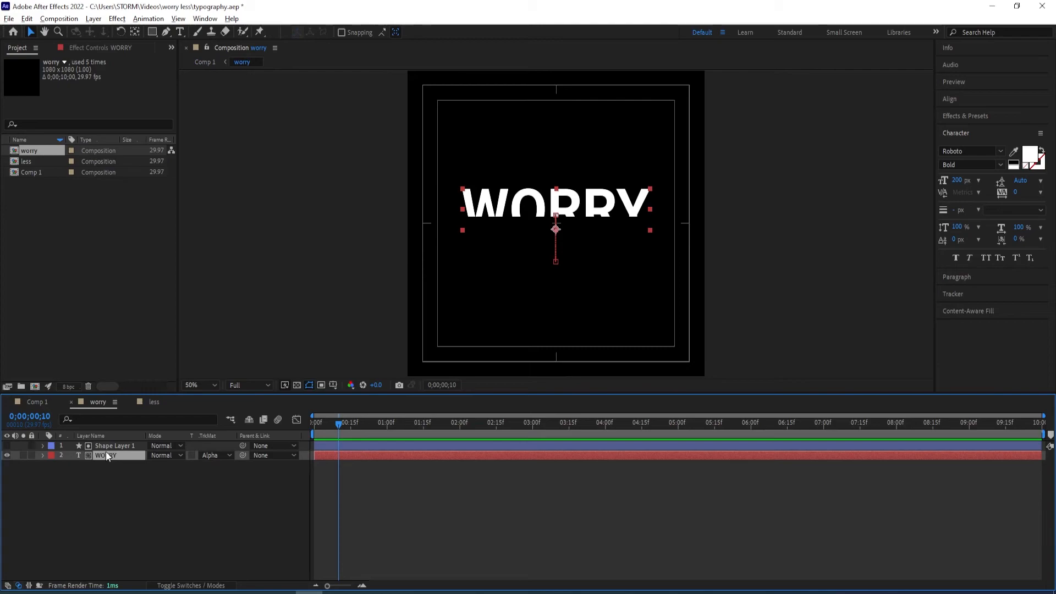
pyautogui.press('p')
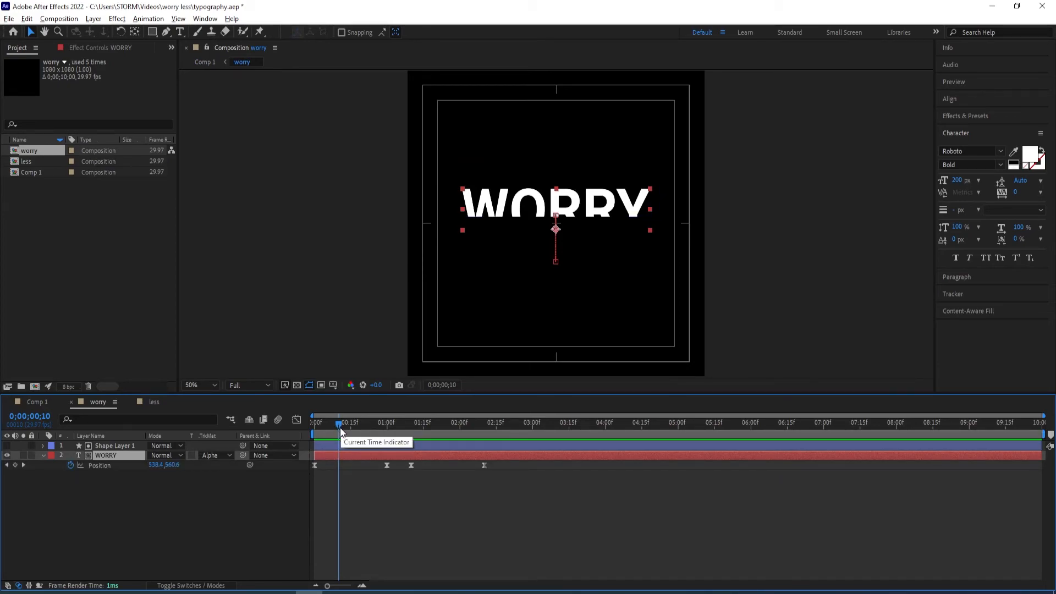
pyautogui.moveTo(339, 423); pyautogui.dragTo(485, 432)
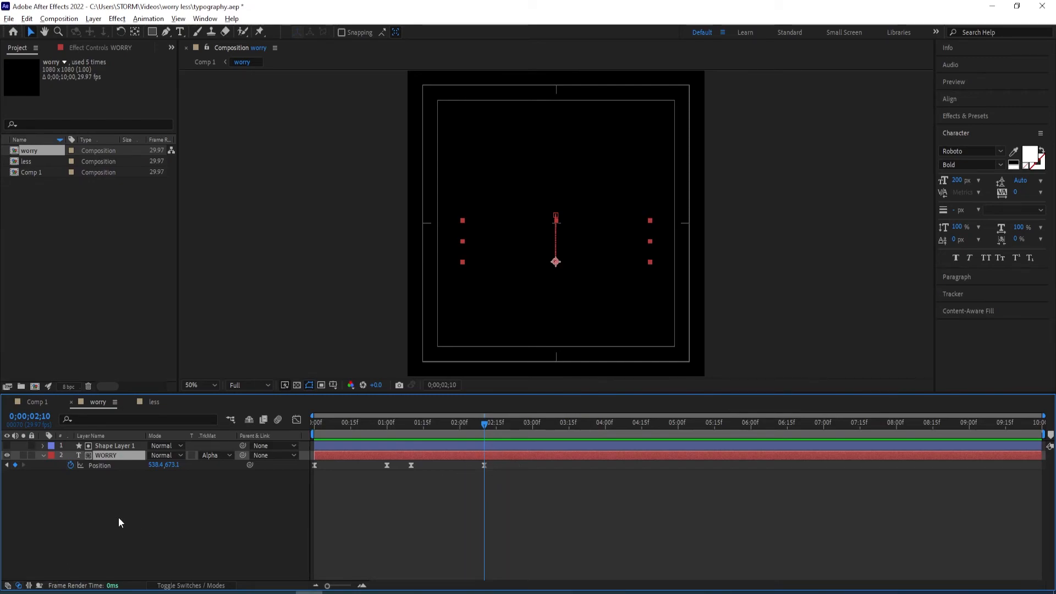
pyautogui.keyDown('ctrl'); pyautogui.click(113, 446); pyautogui.keyUp('ctrl')
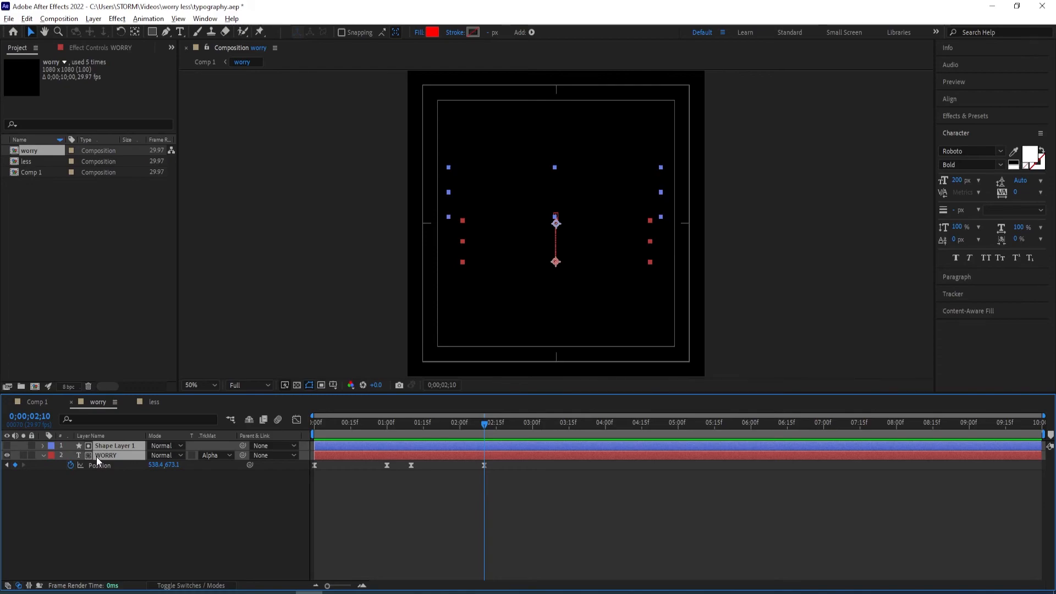
pyautogui.hotkey('ctrl', 'shift', 'd')
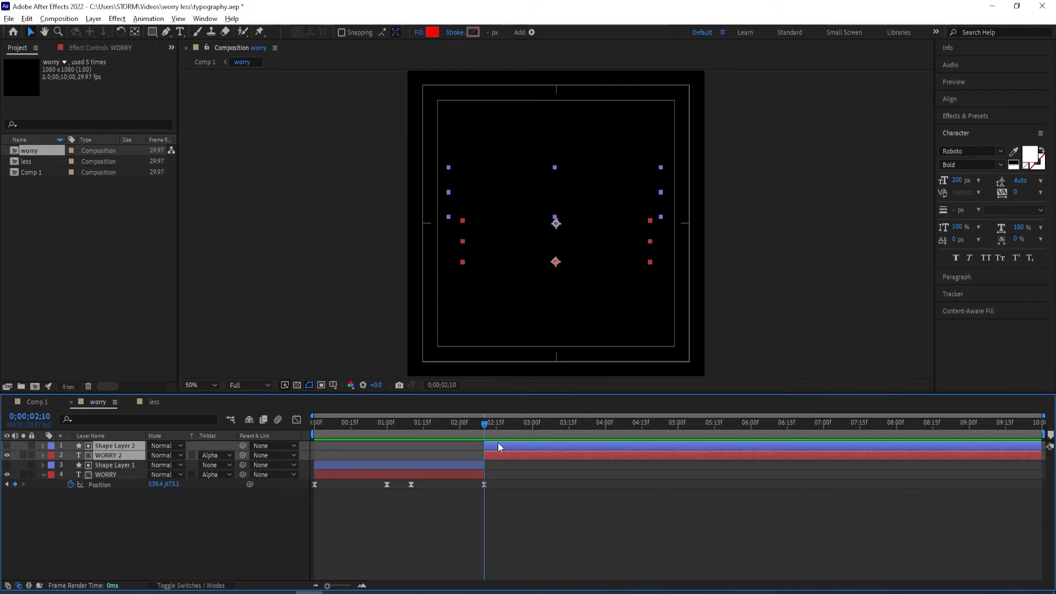
# Change the text of the second WORRY segment, after the split, to SMILE
pyautogui.moveTo(487, 427); pyautogui.dragTo(524, 433)
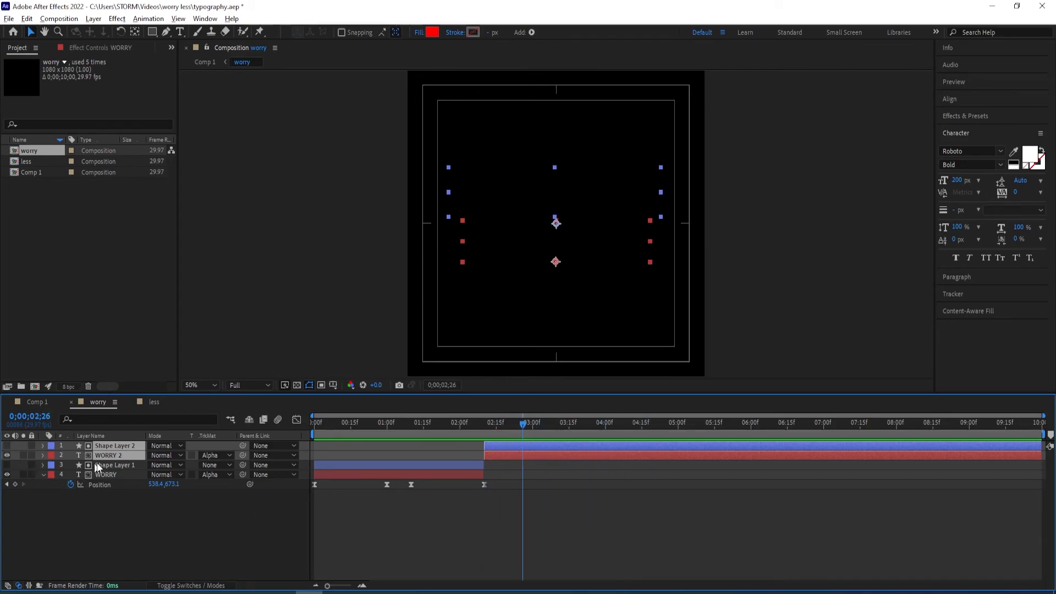
pyautogui.click(123, 510)
pyautogui.doubleClick(110, 455)
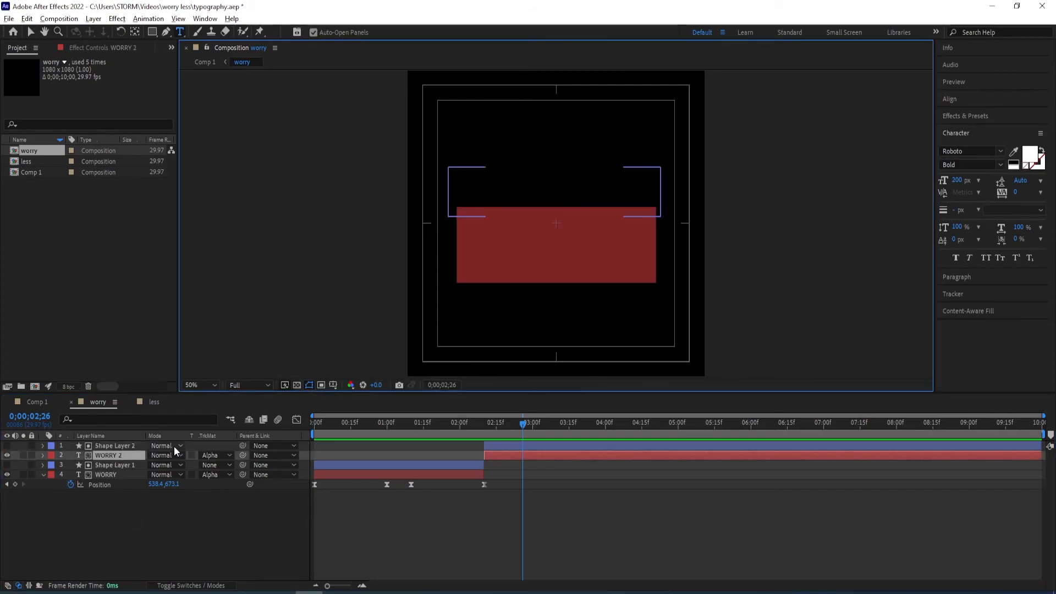
pyautogui.write('SMILE')
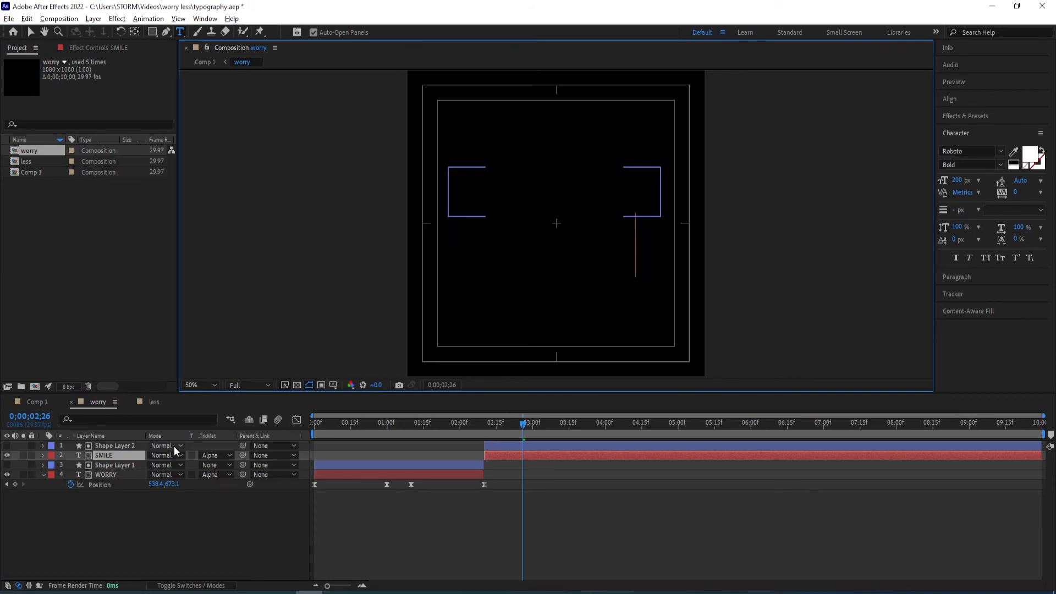
pyautogui.click(160, 547)
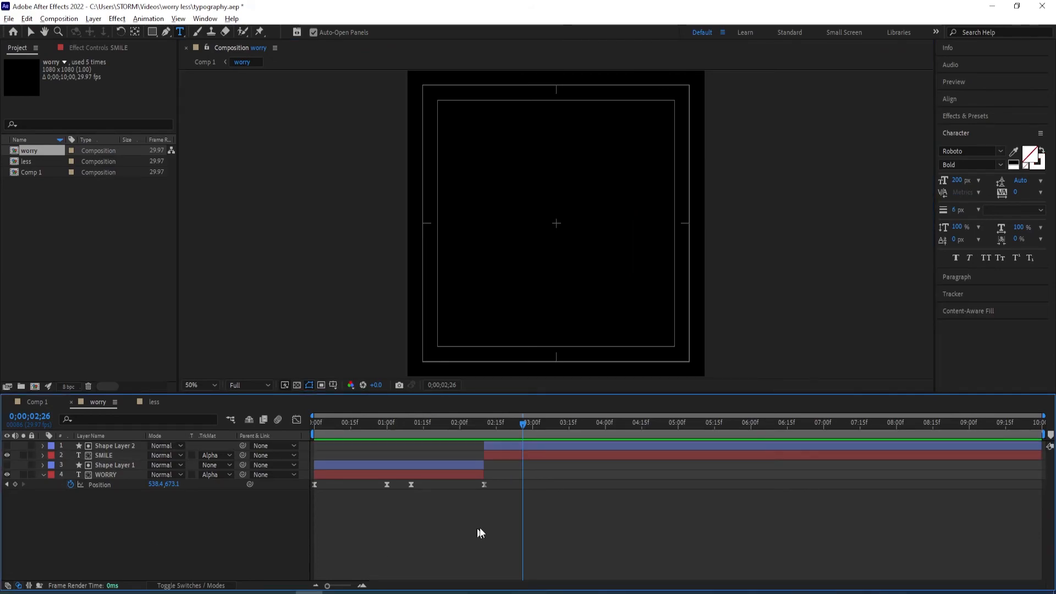
# Copy all four Position keyframes from the WORRY layer to the SMILE layer, starting at 0;00;02;10, and check the reveal
pyautogui.moveTo(500, 497); pyautogui.dragTo(310, 483)
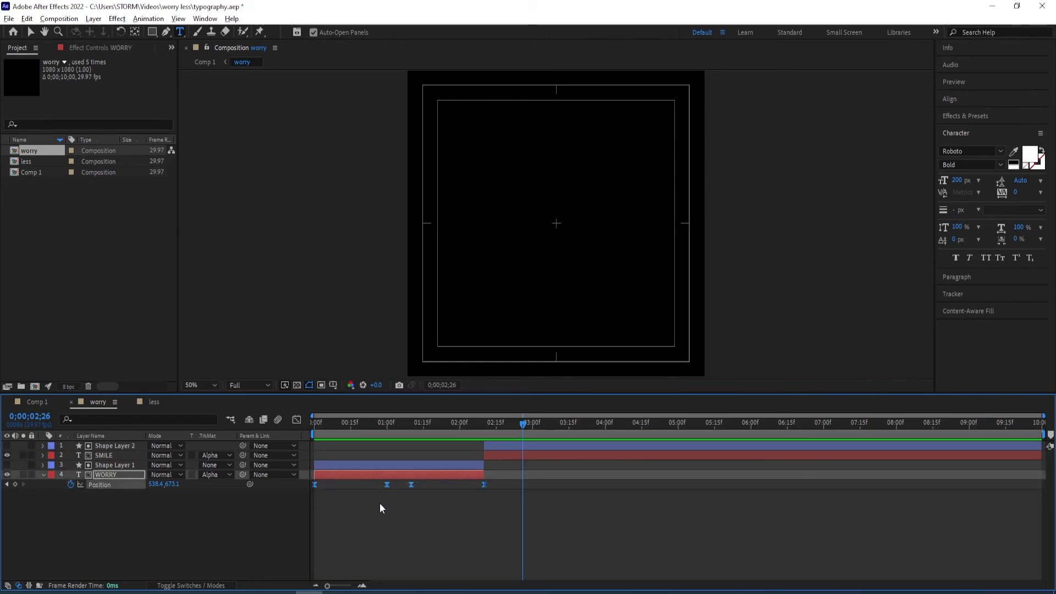
pyautogui.moveTo(517, 425); pyautogui.dragTo(489, 426)
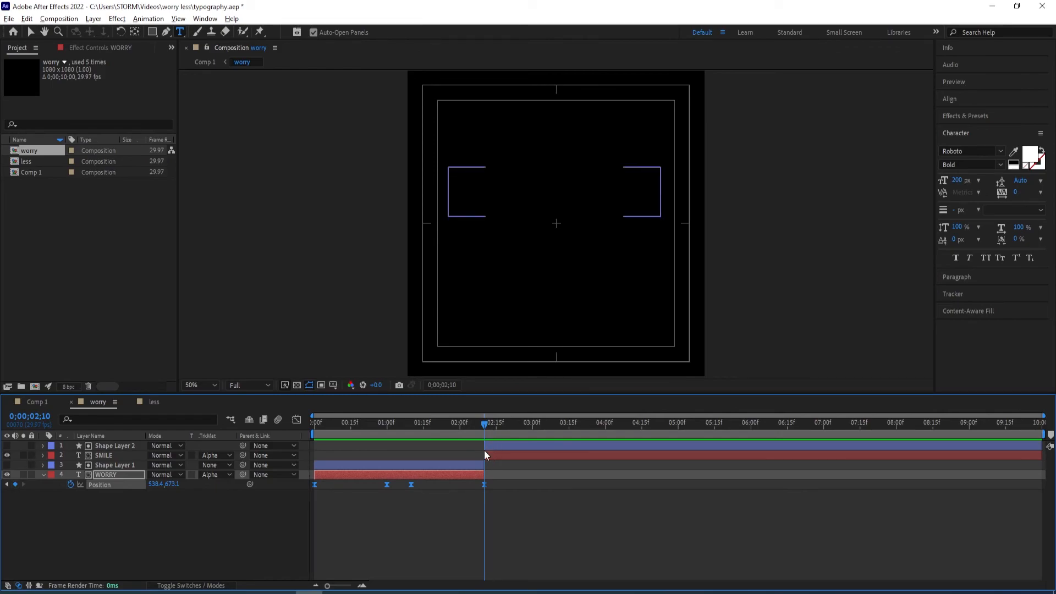
pyautogui.click(117, 456)
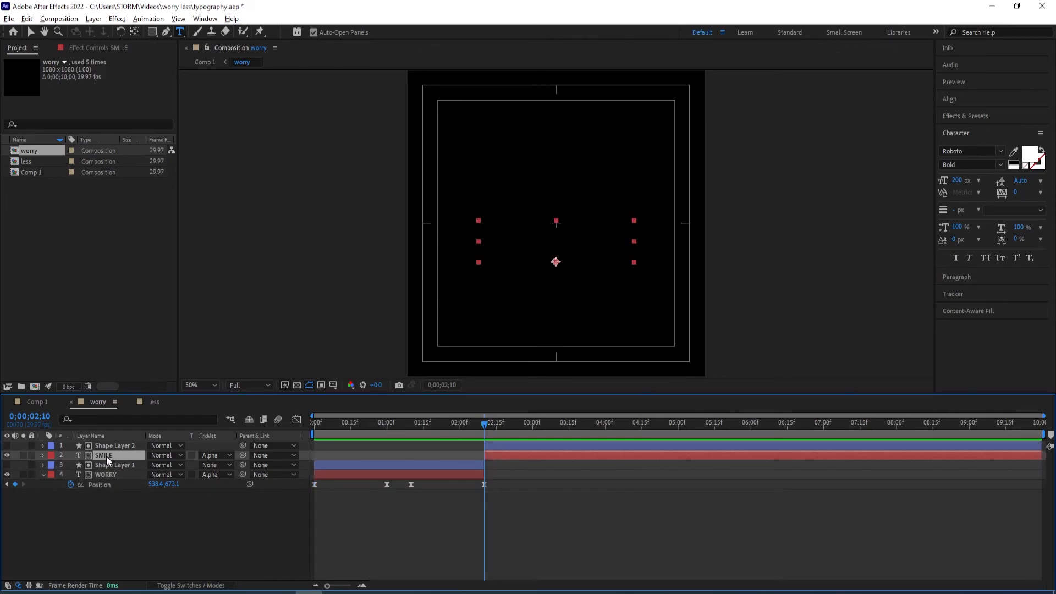
pyautogui.hotkey('ctrl', 'v')
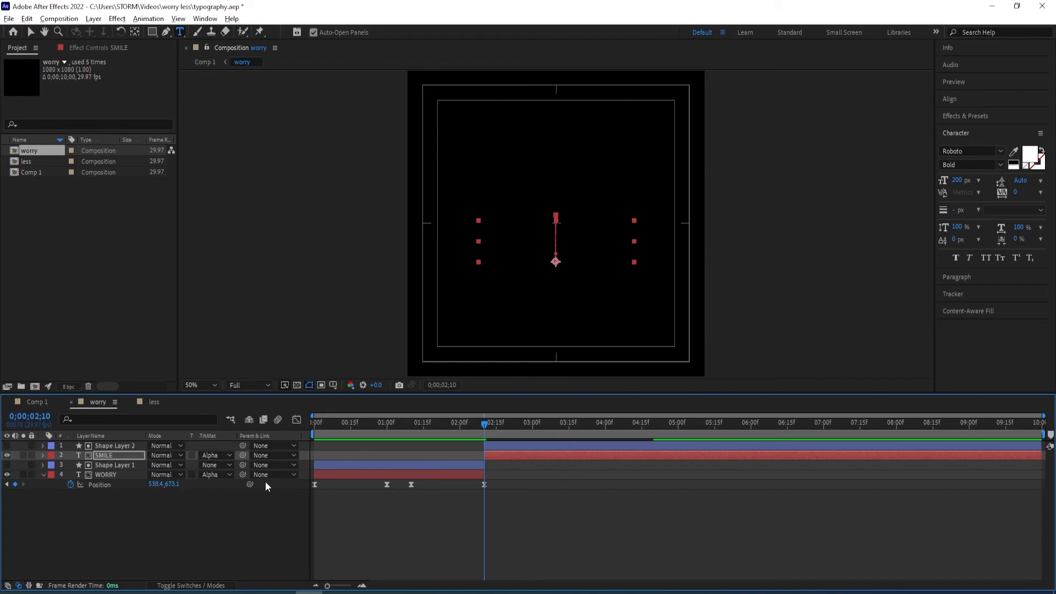
pyautogui.moveTo(484, 427); pyautogui.dragTo(496, 409)
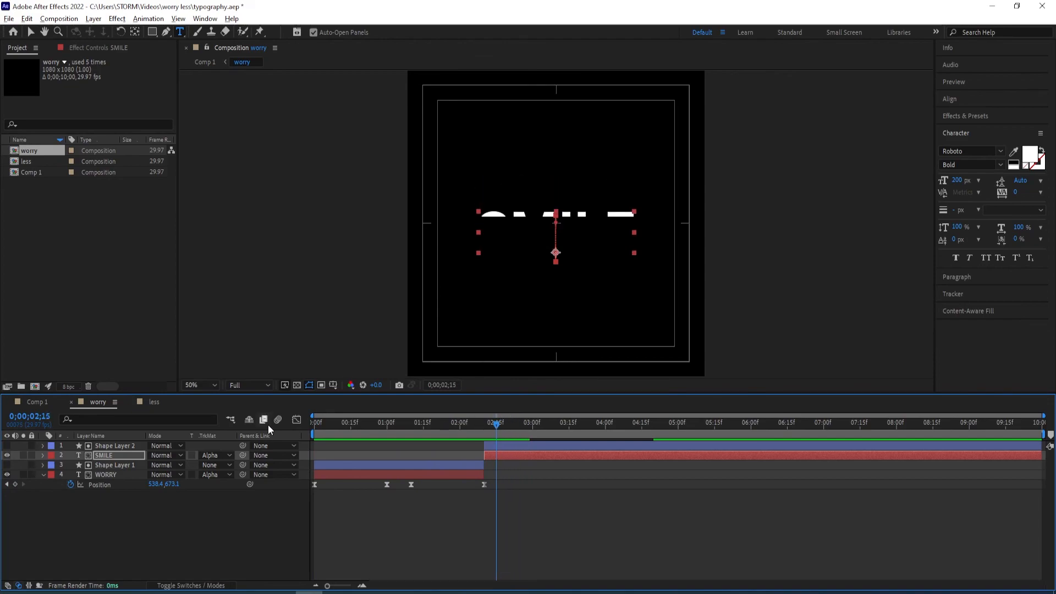
# In the less composition, split the LESS text and Shape Layer 2 at the last Position keyframe, 0;00;02;10
pyautogui.click(152, 403)
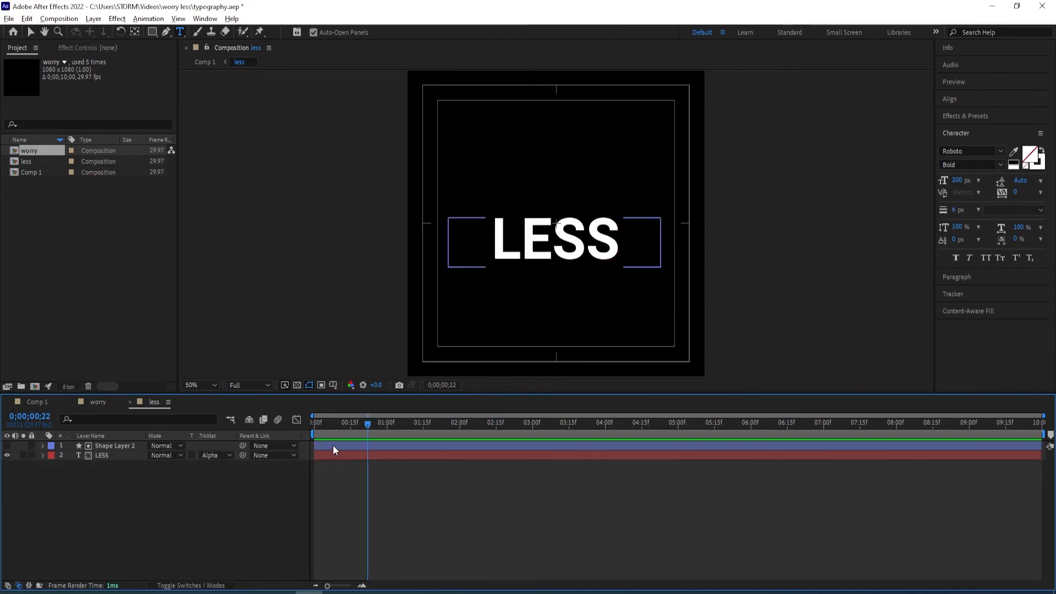
pyautogui.click(110, 455)
pyautogui.press('u')
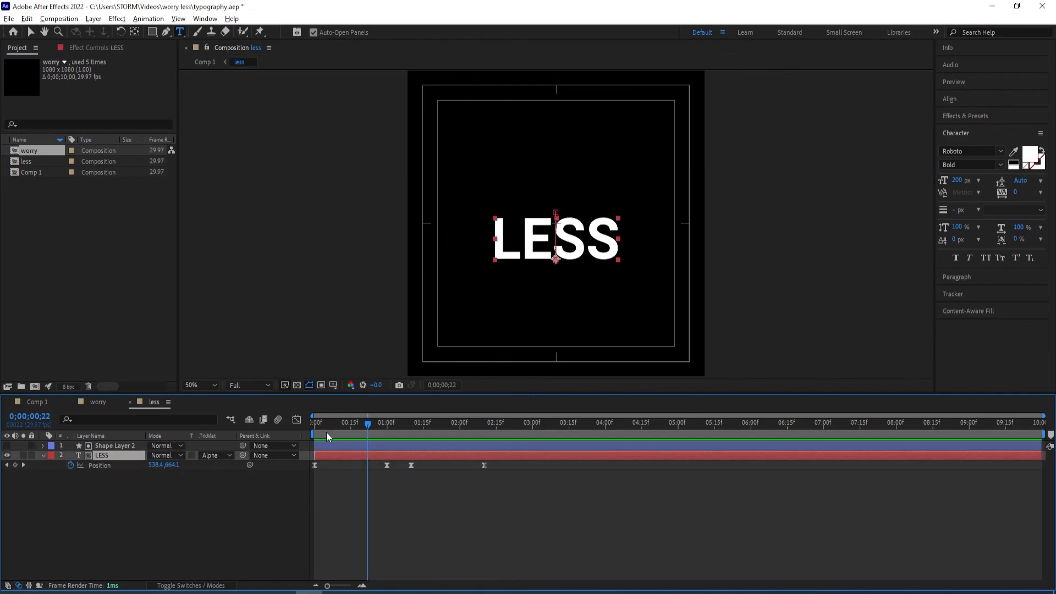
pyautogui.moveTo(373, 428); pyautogui.dragTo(481, 428)
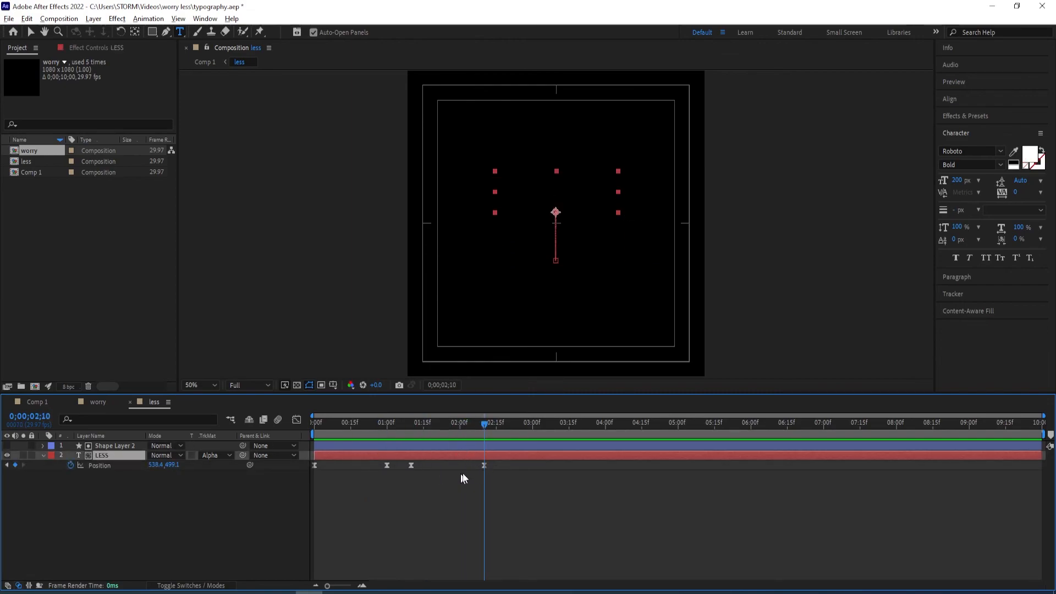
pyautogui.keyDown('shift'); pyautogui.click(117, 446); pyautogui.keyUp('shift')
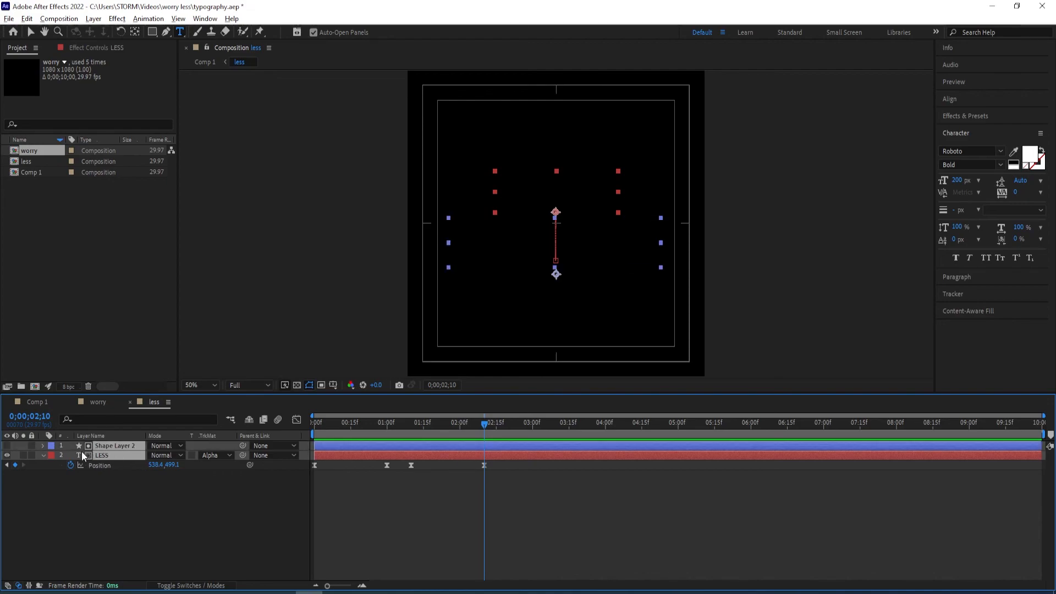
pyautogui.hotkey('ctrl', 'shift', 'd')
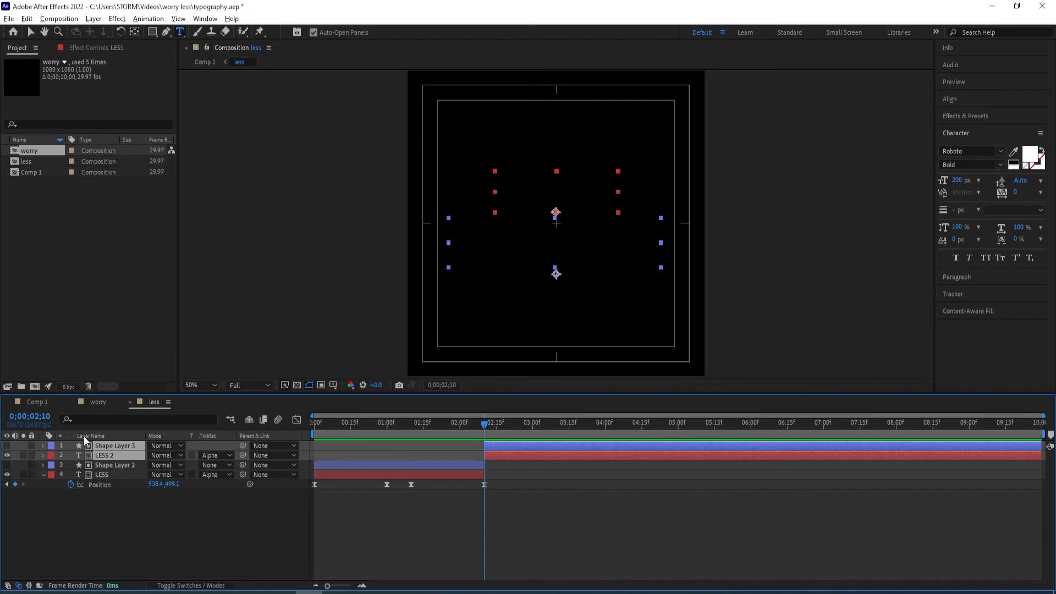
# Copy all four Position keyframes from the original LESS layer to its split-off second segment, starting at 0;00;02;10
pyautogui.moveTo(500, 483); pyautogui.dragTo(311, 490)
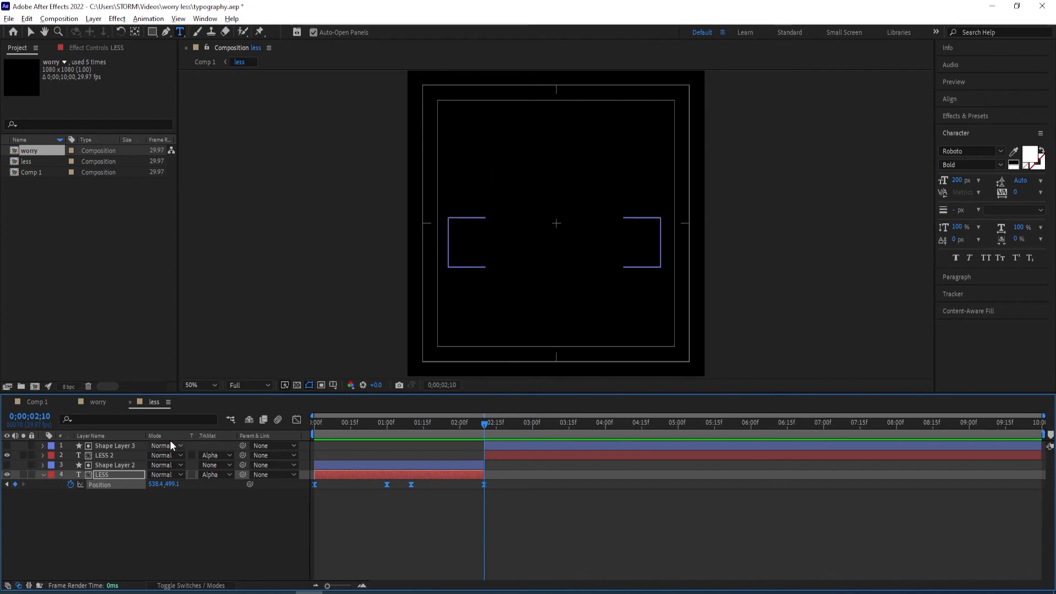
pyautogui.click(108, 455)
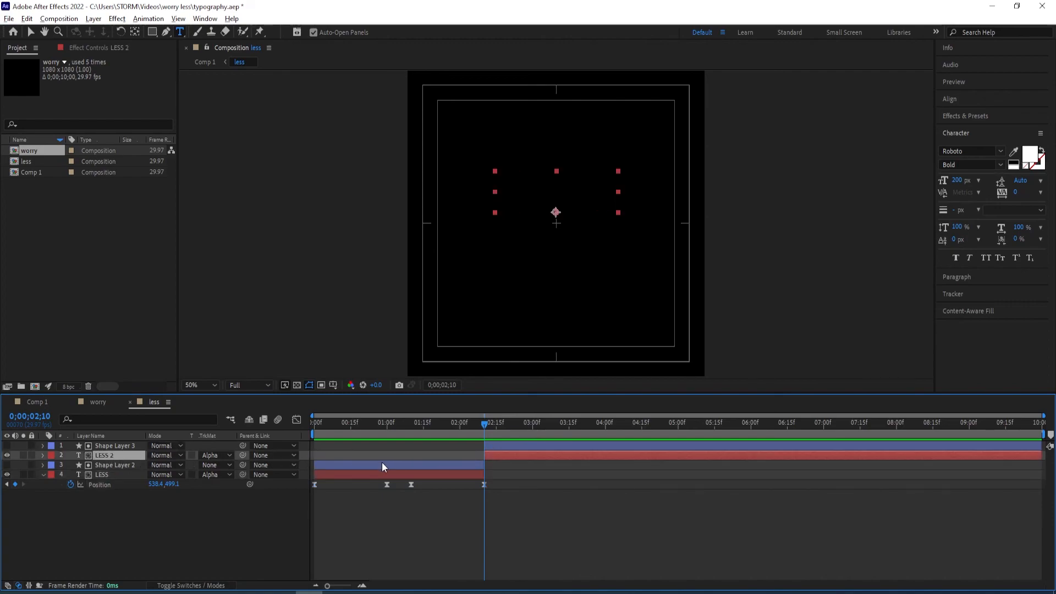
pyautogui.hotkey('ctrl', 'v')
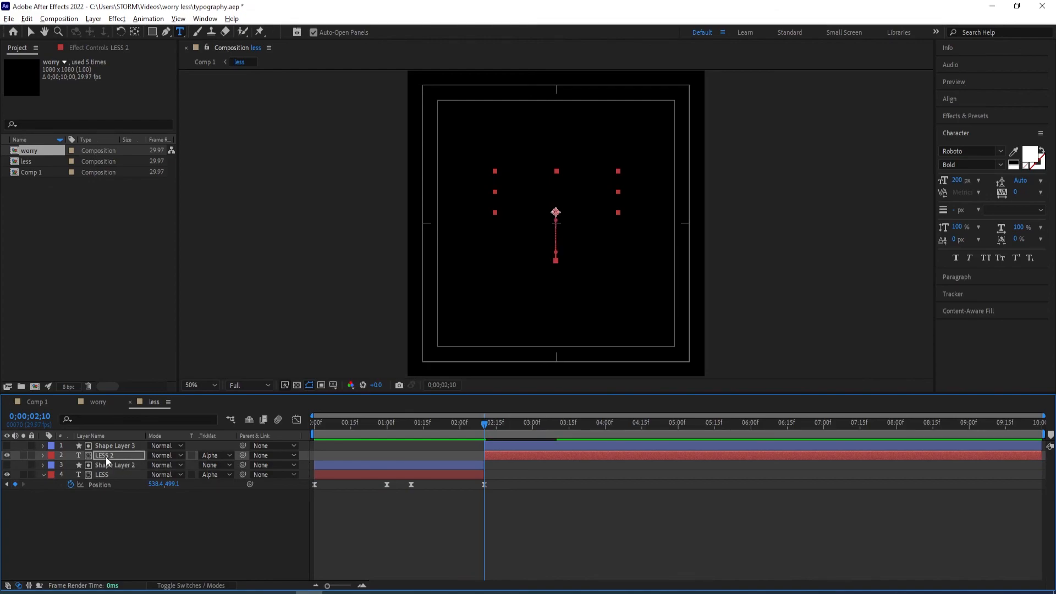
# Change the text of the second LESS segment to MORE and check it at 0;00;03;06
pyautogui.doubleClick(105, 457)
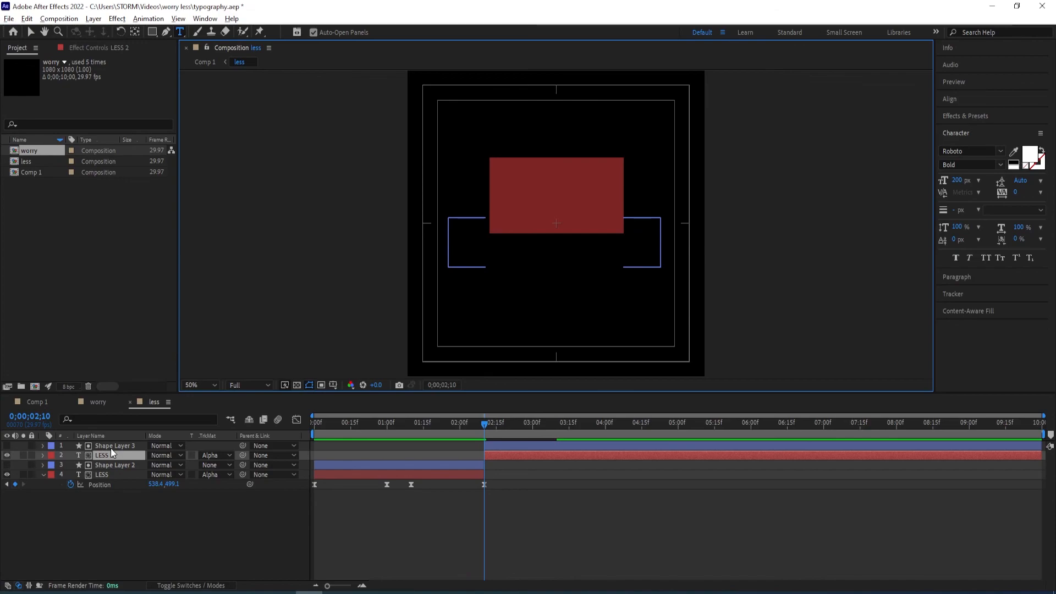
pyautogui.write('MORE')
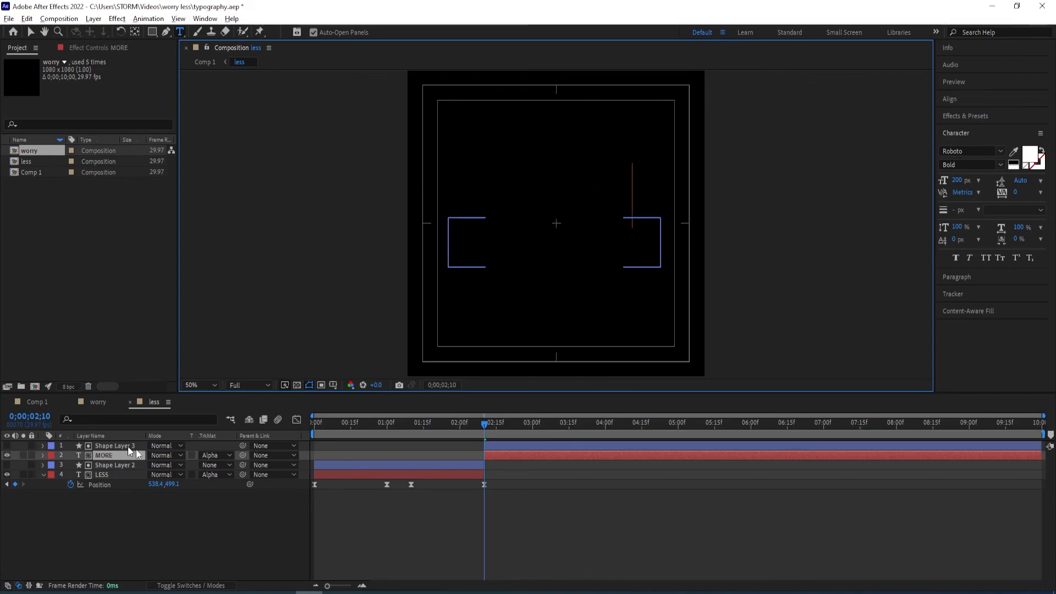
pyautogui.moveTo(484, 427); pyautogui.dragTo(548, 426)
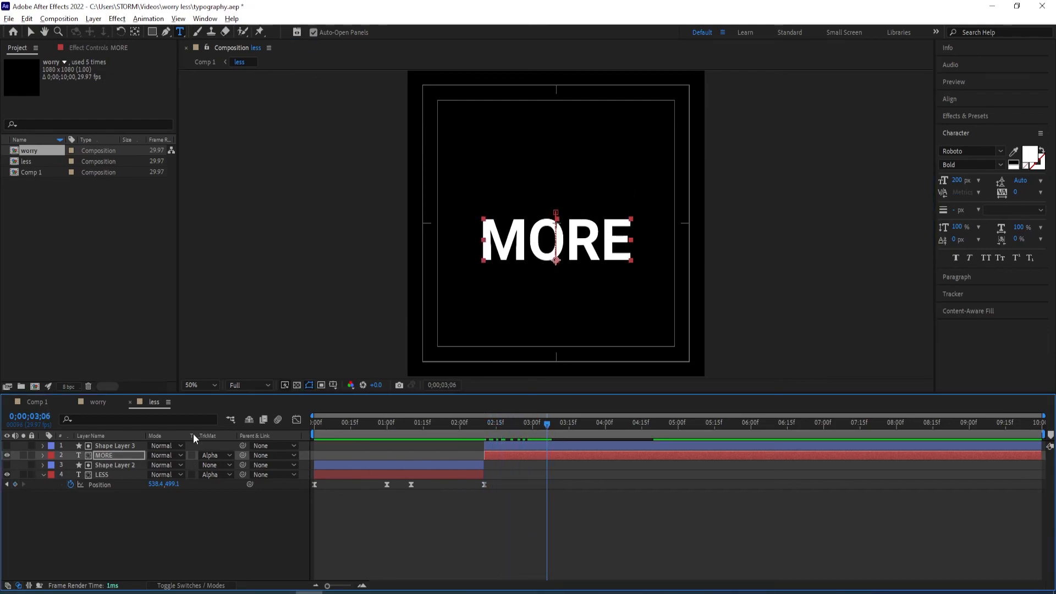
# Return to Comp 1 and preview the animation with the SMILE and MORE text from the first frame
pyautogui.click(40, 402)
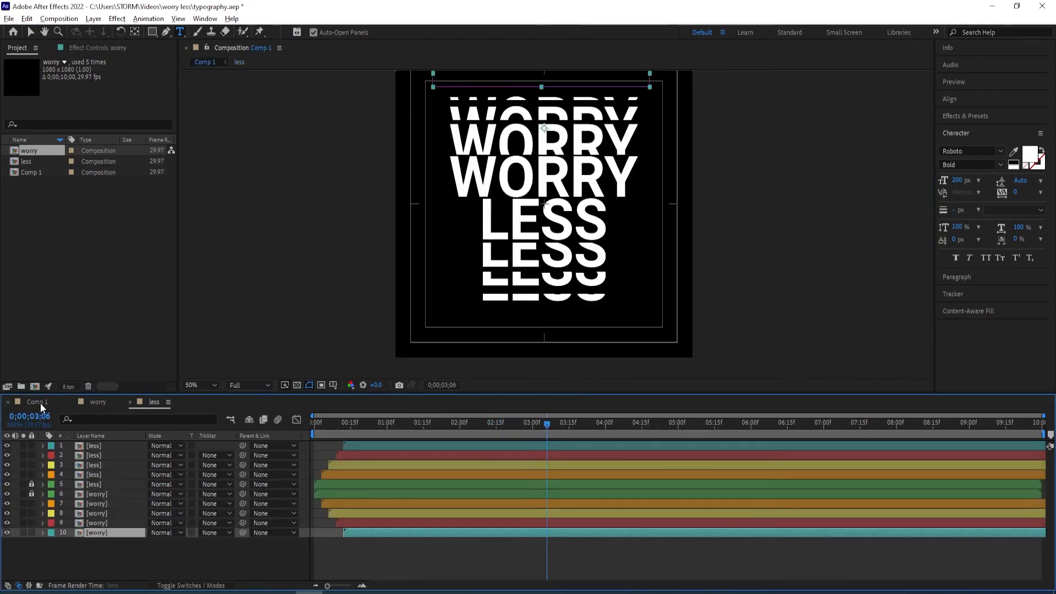
pyautogui.moveTo(548, 427); pyautogui.dragTo(270, 430)
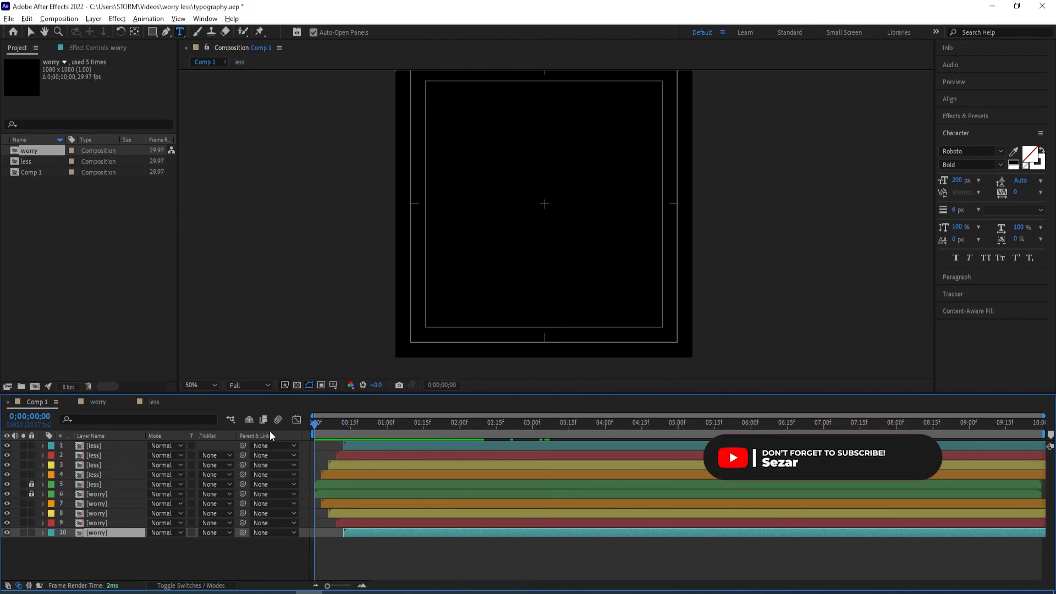
pyautogui.click(253, 561)
pyautogui.press('space')
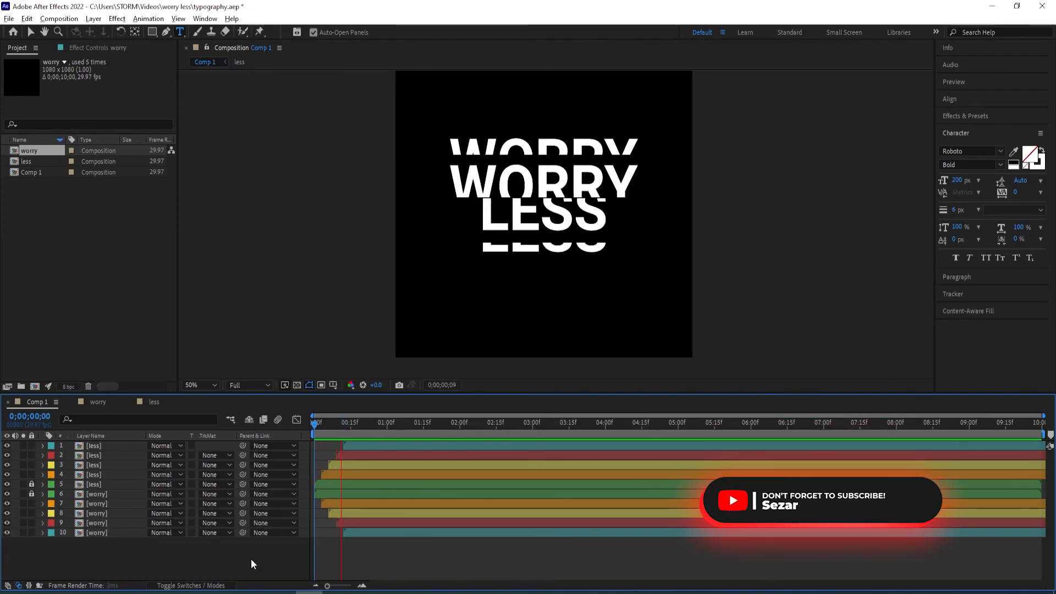